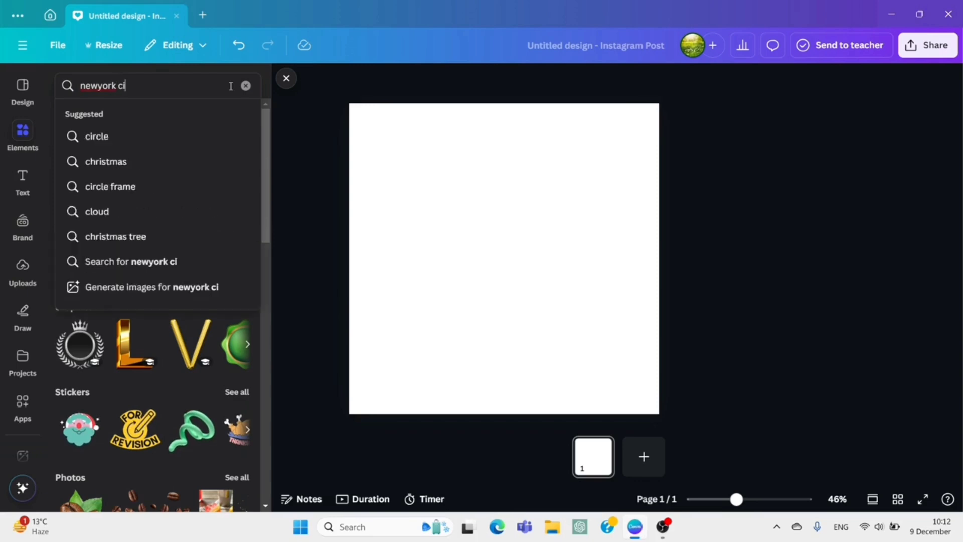
Search the photo elements for "newyork city with statue of liberty".
type("u")
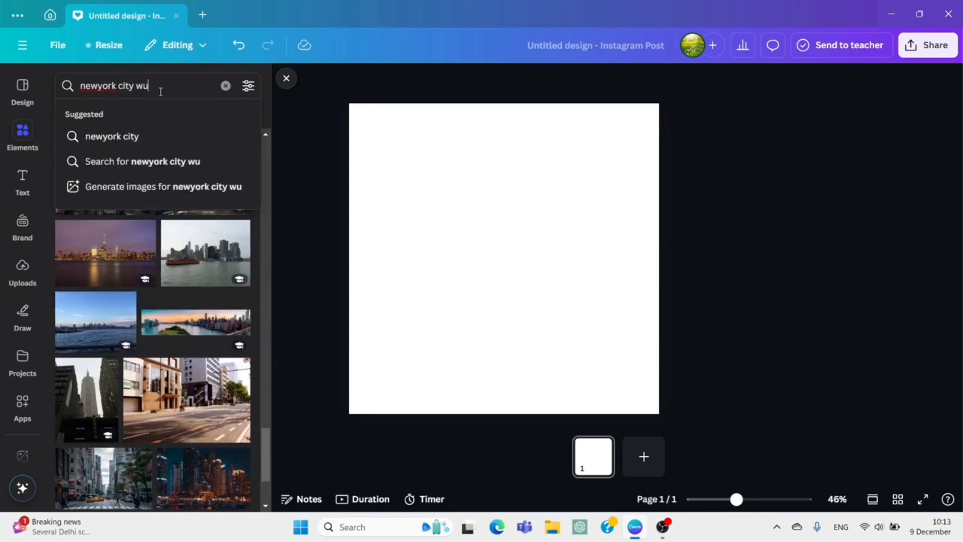
type("thit")
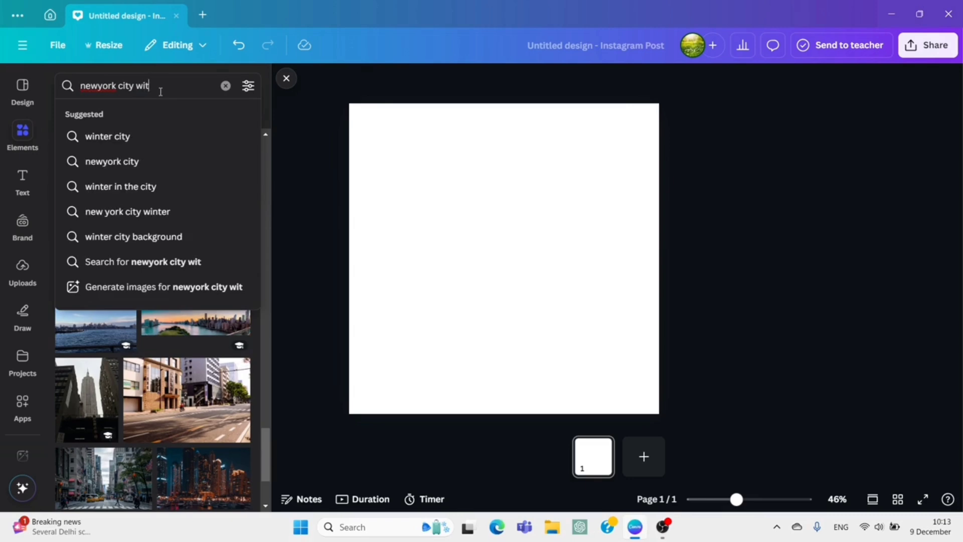
type("h statue")
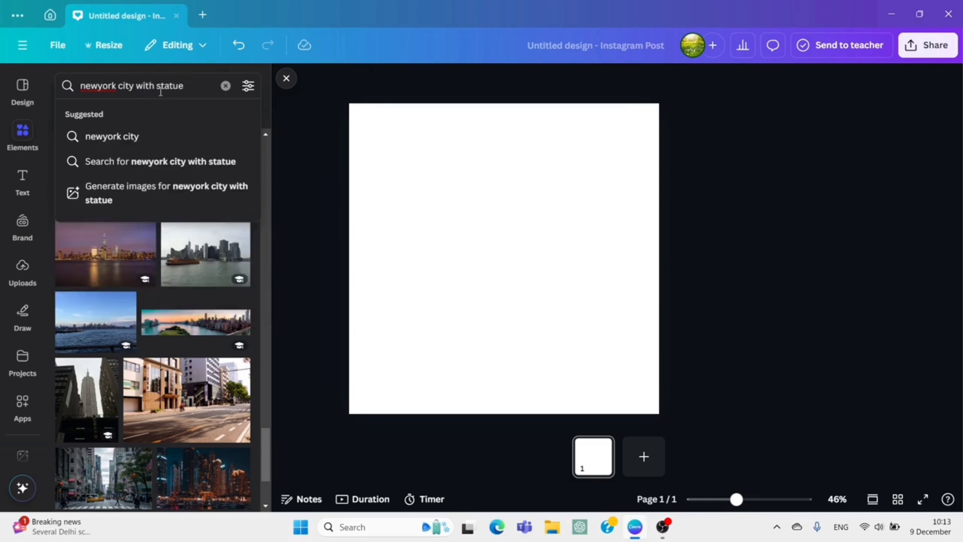
type(" of l")
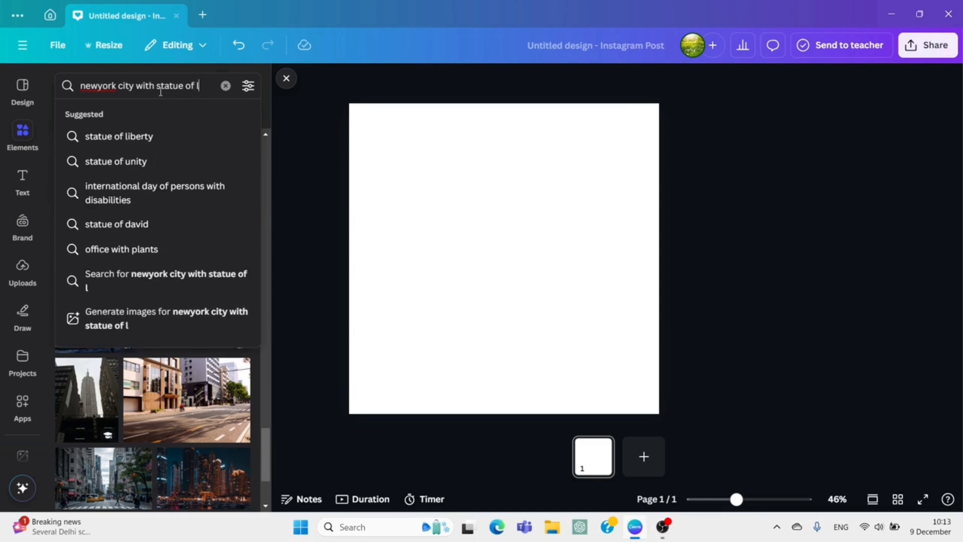
type("iberty")
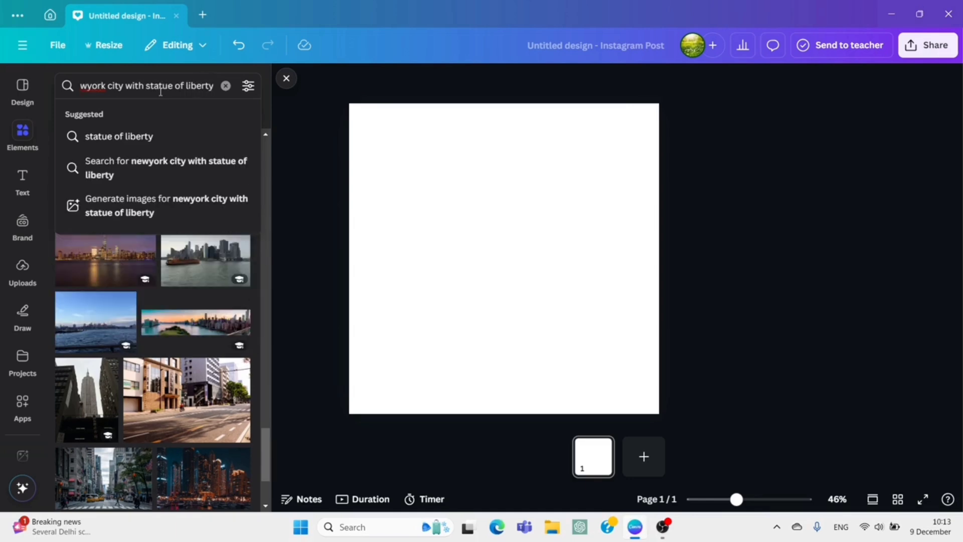
key("Return")
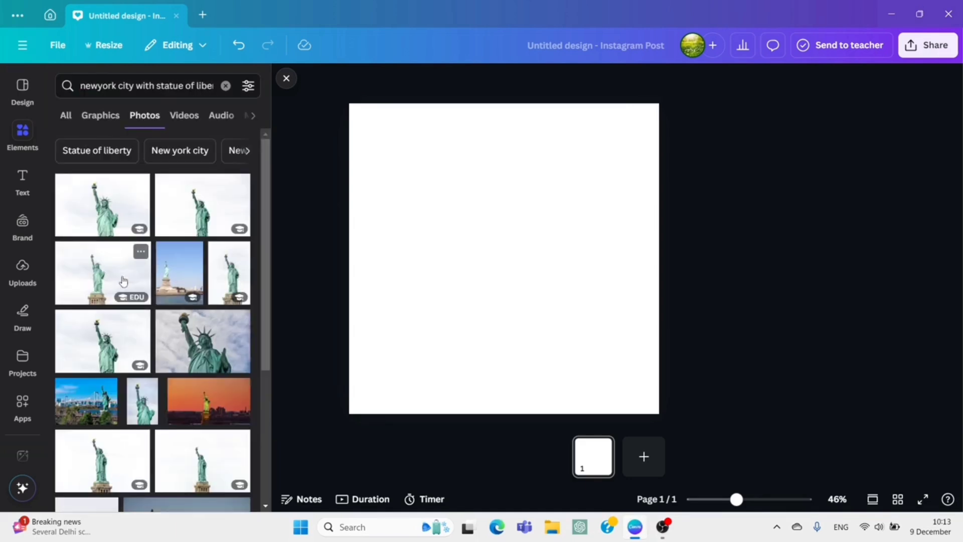
Add the night skyline photo with the Statue of Liberty to the page and enlarge it to the full page width.
scroll(123, 281, "down", 10)
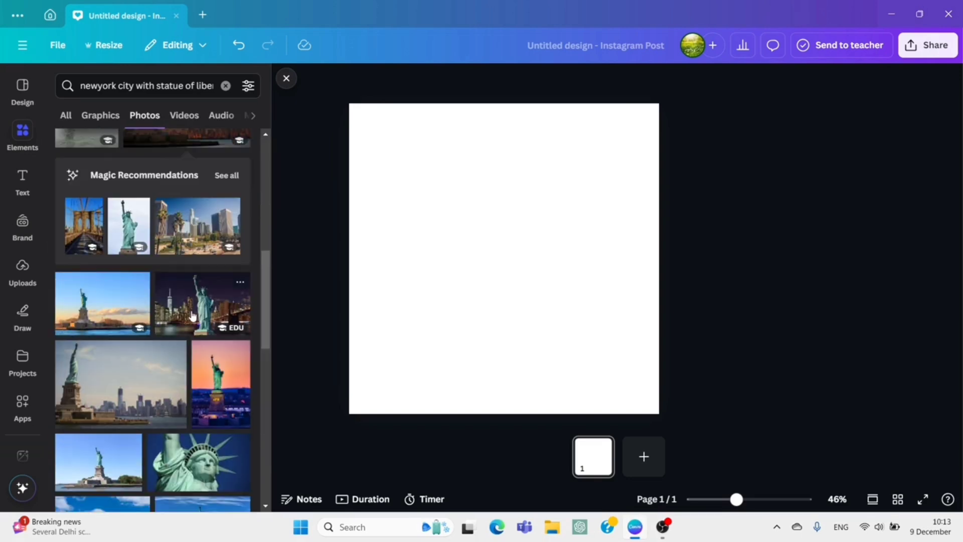
left_click_drag(193, 316, 436, 241)
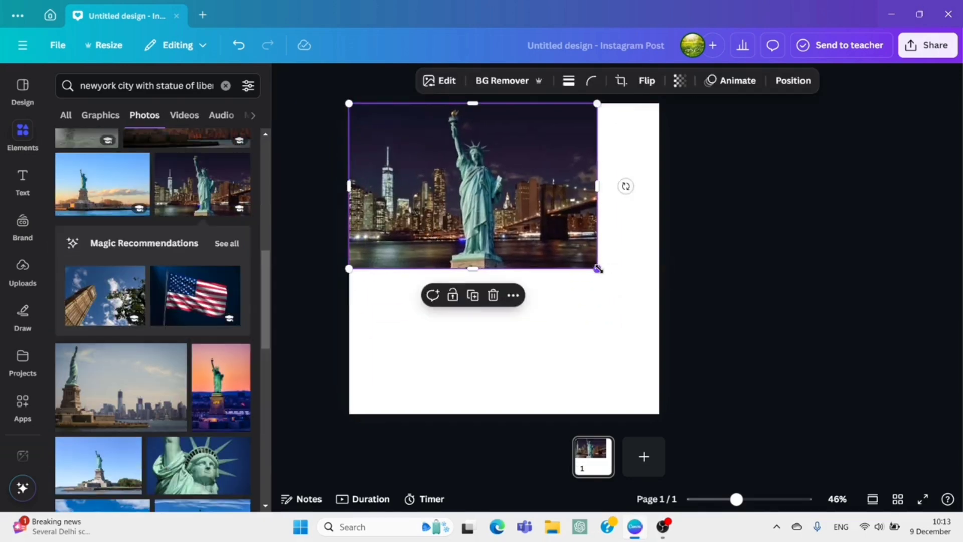
left_click_drag(599, 269, 659, 310)
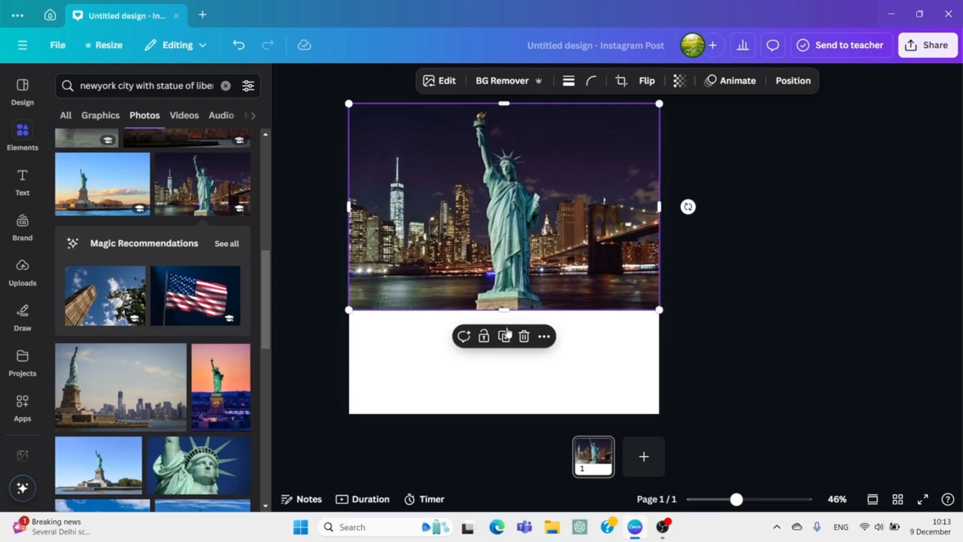
Stretch and shift the Statue of Liberty photo to cover the whole page, with the statue in the left part.
left_click_drag(504, 310, 512, 407)
left_click_drag(496, 349, 423, 349)
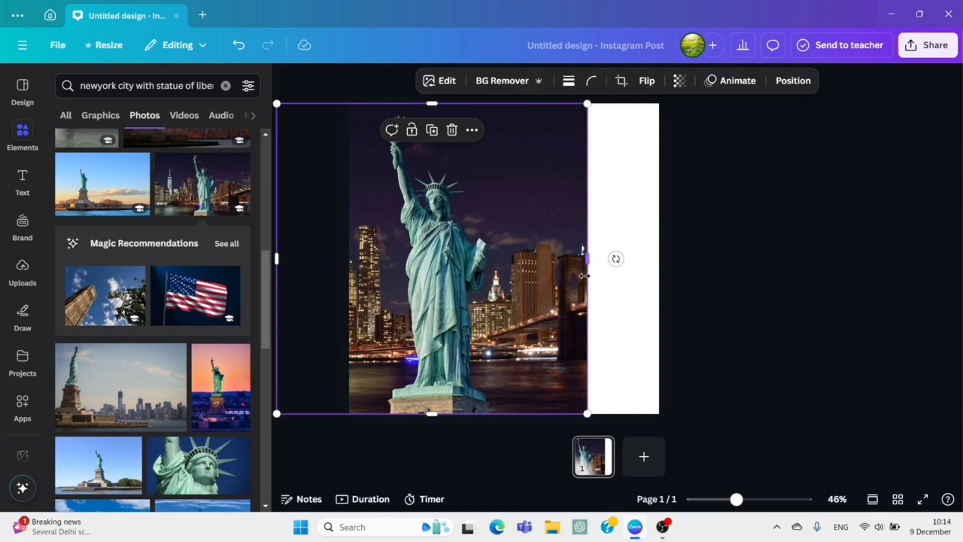
left_click_drag(628, 254, 661, 243)
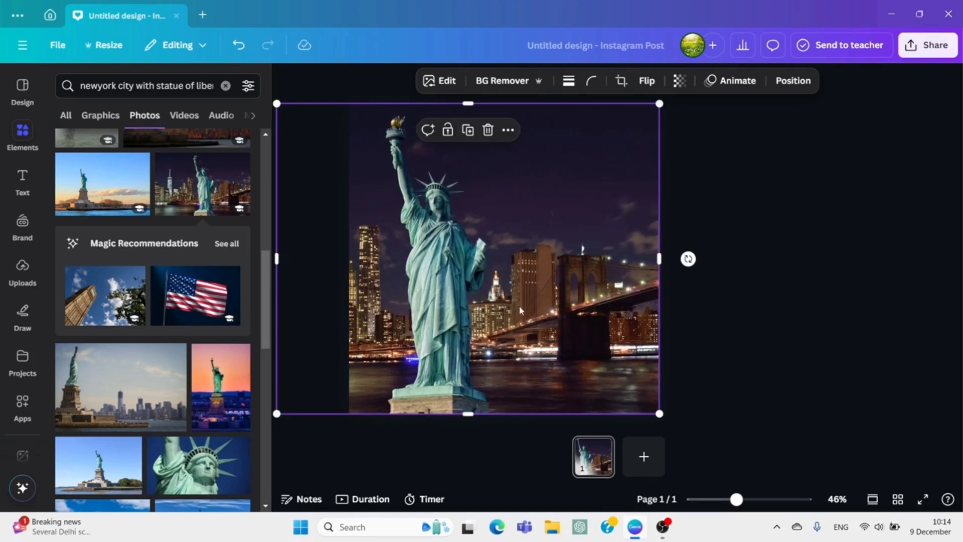
left_click_drag(516, 306, 517, 303)
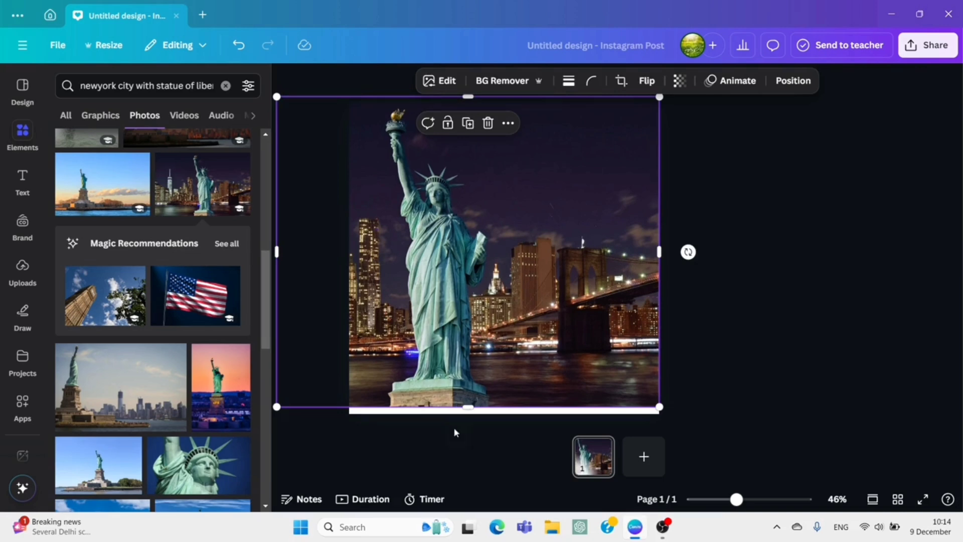
left_click_drag(467, 412, 468, 418)
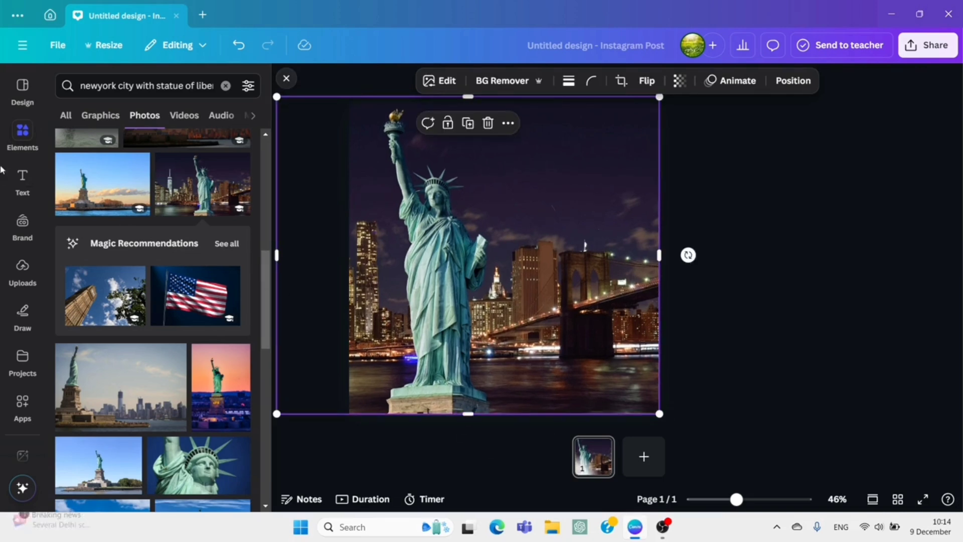
Search the elements for "yellow gradient" and show all matching photos.
left_click(226, 86)
type("yellow")
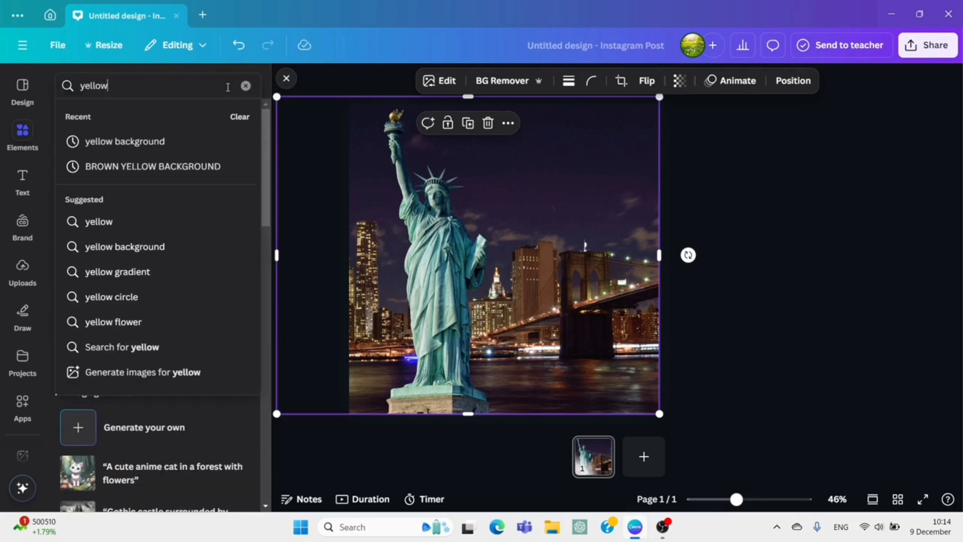
type(" gradie")
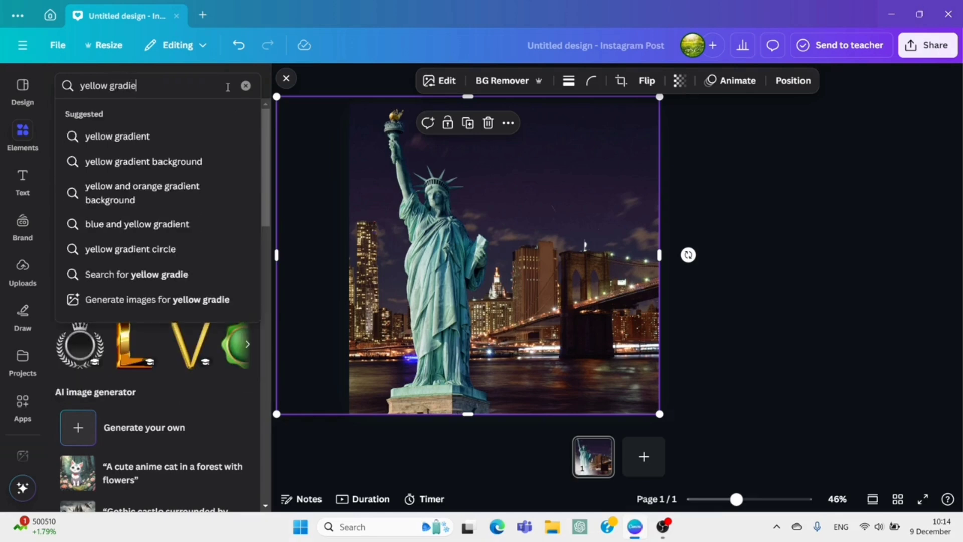
type("nt")
key("Return")
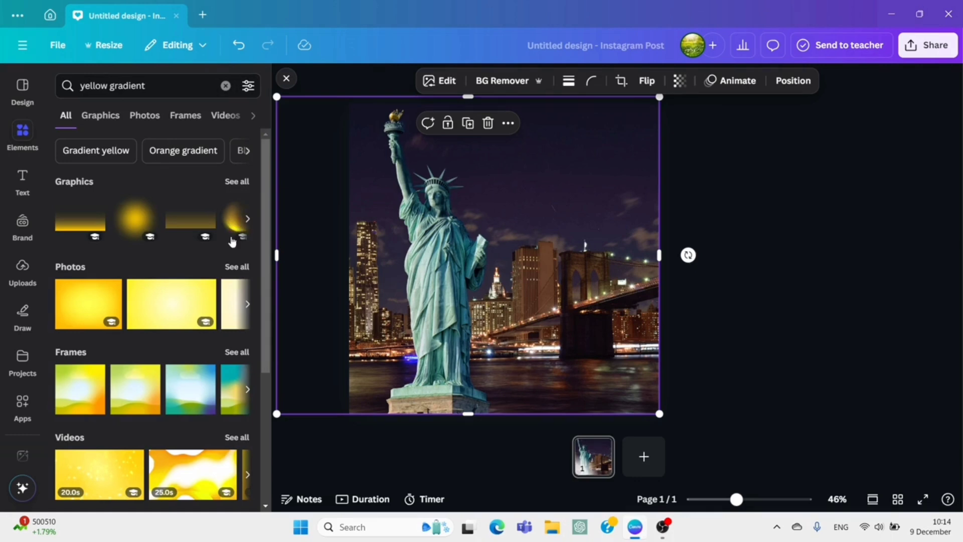
left_click(243, 265)
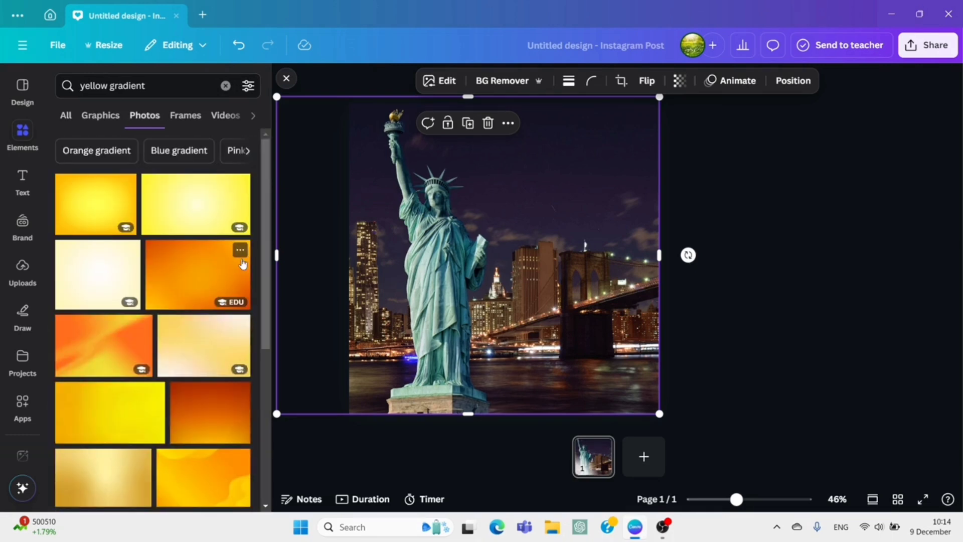
Add the plain orange-yellow gradient photo and stretch it to cover the entire page.
scroll(176, 402, "down", 4)
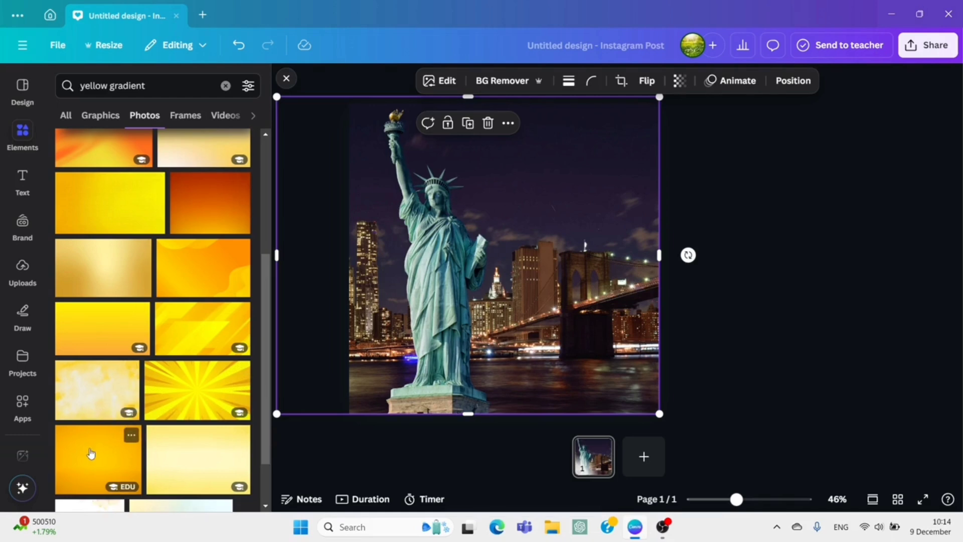
left_click(104, 443)
left_click_drag(492, 296, 461, 240)
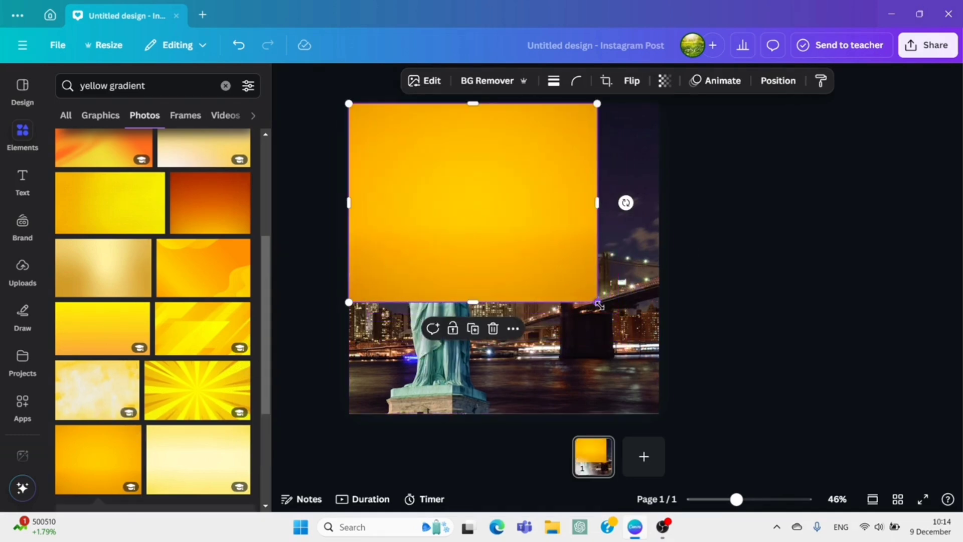
left_click_drag(598, 305, 660, 353)
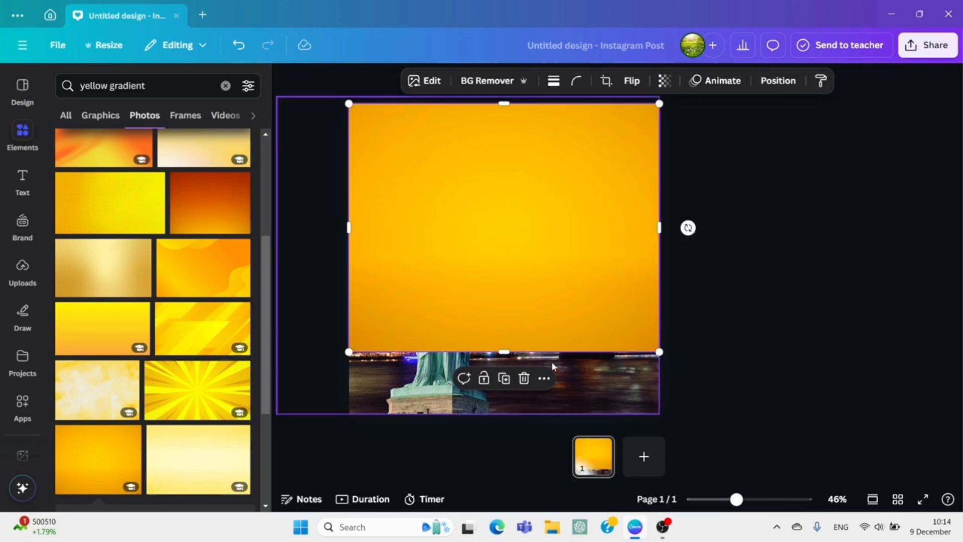
left_click_drag(503, 353, 504, 414)
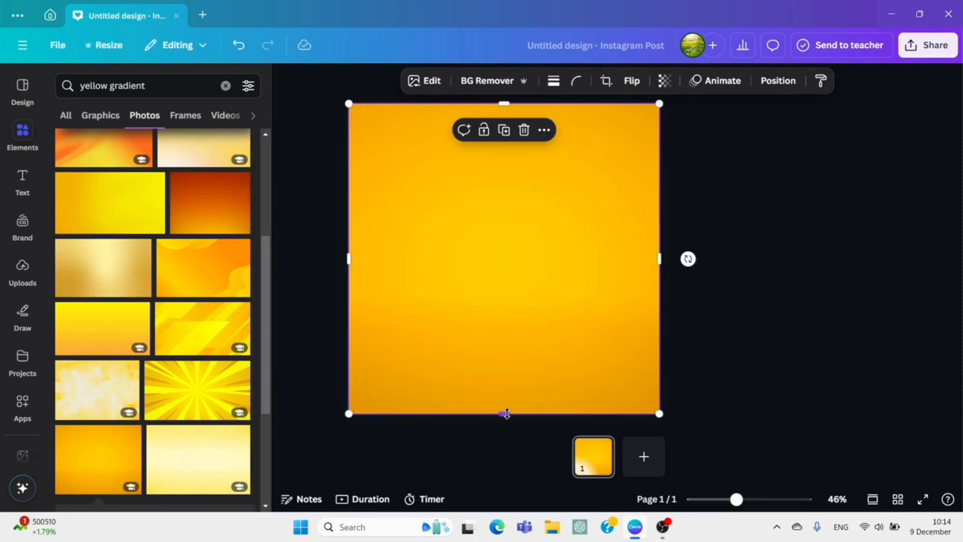
Set the yellow gradient overlay's transparency to 51.
left_click(665, 81)
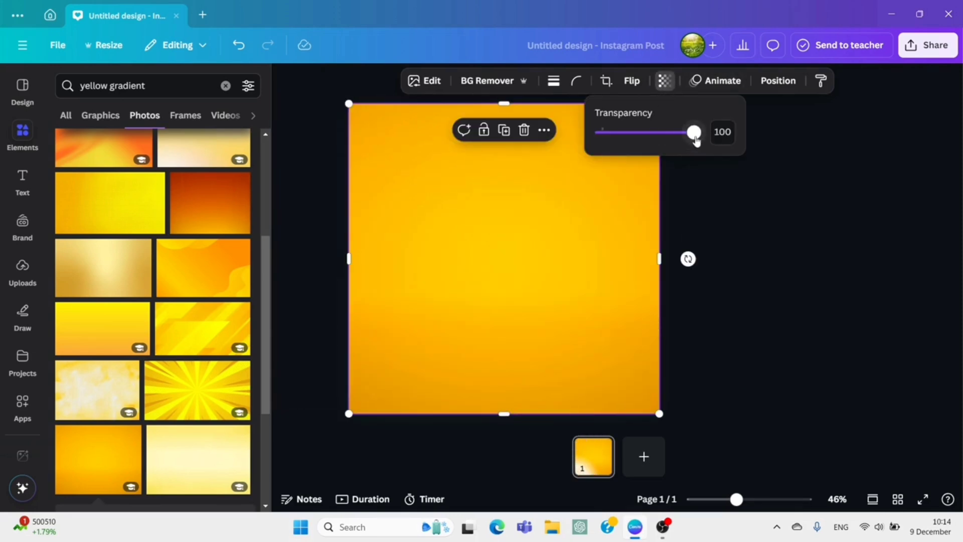
left_click_drag(692, 139, 650, 157)
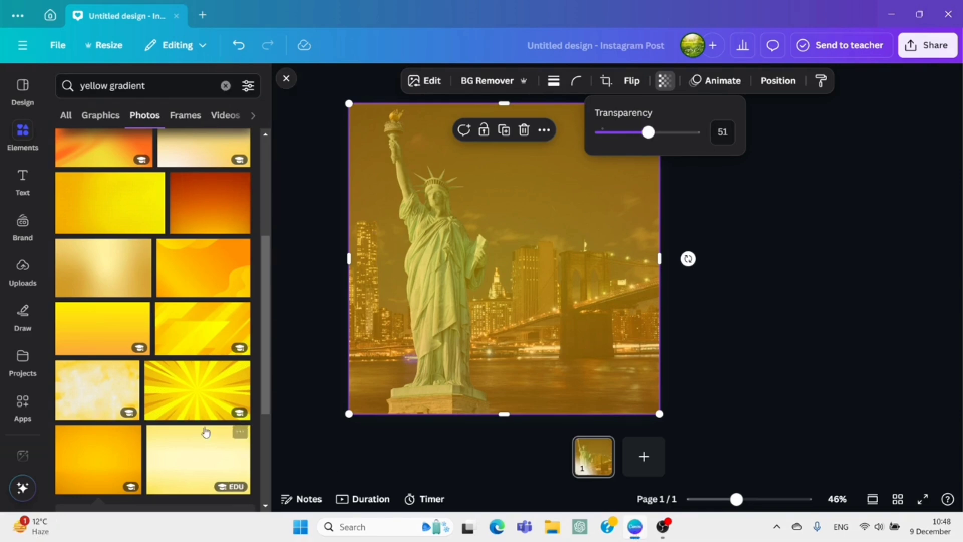
left_click(226, 88)
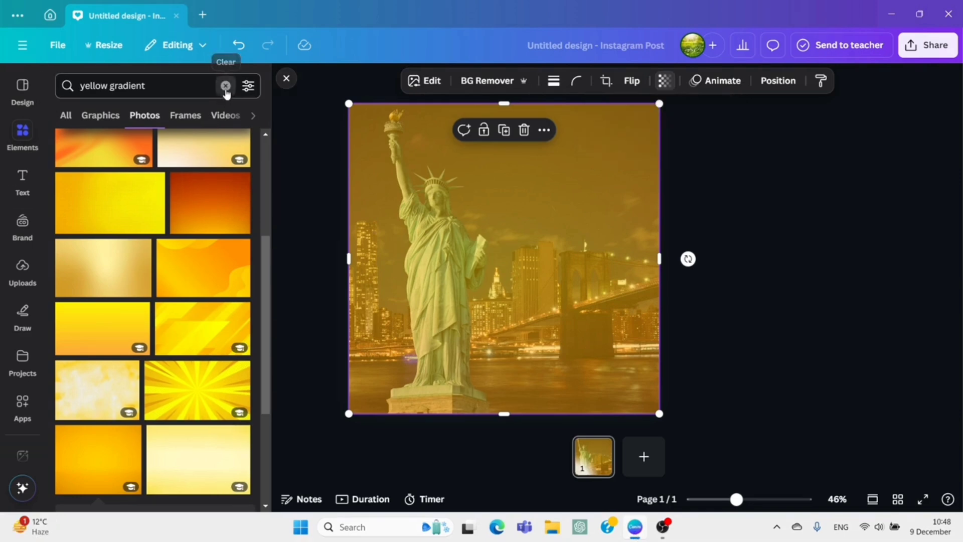
Add a square shape to the page and fill it with the dark brown from the city photo's colours.
left_click(226, 88)
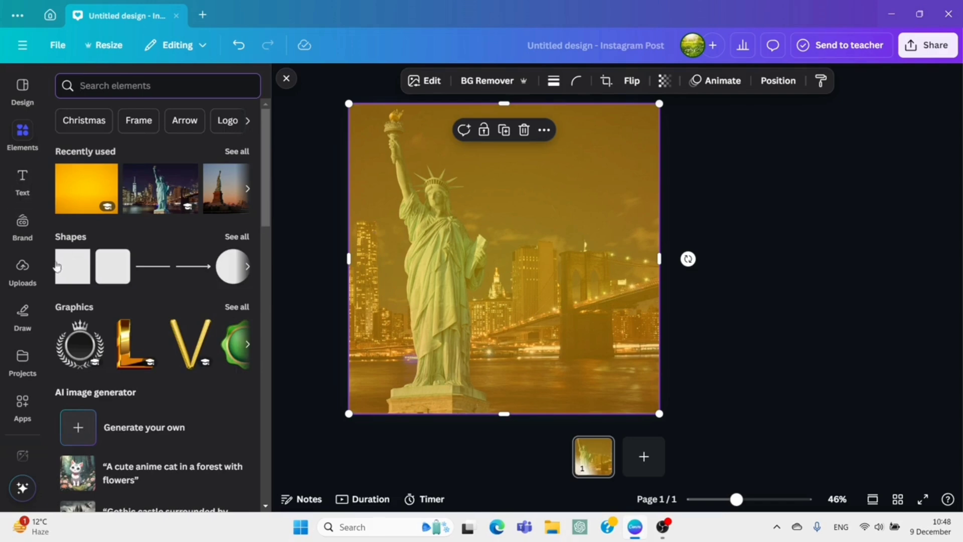
left_click(78, 260)
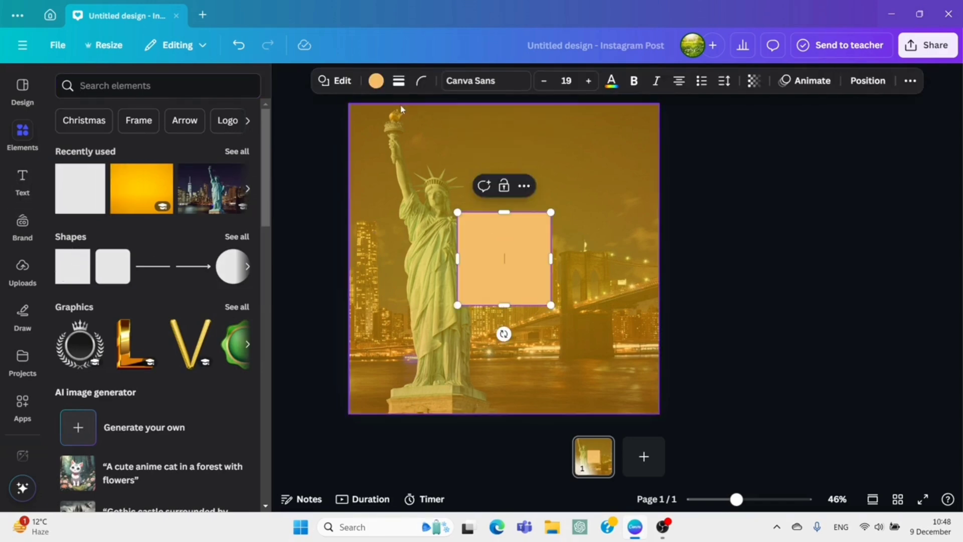
left_click(376, 81)
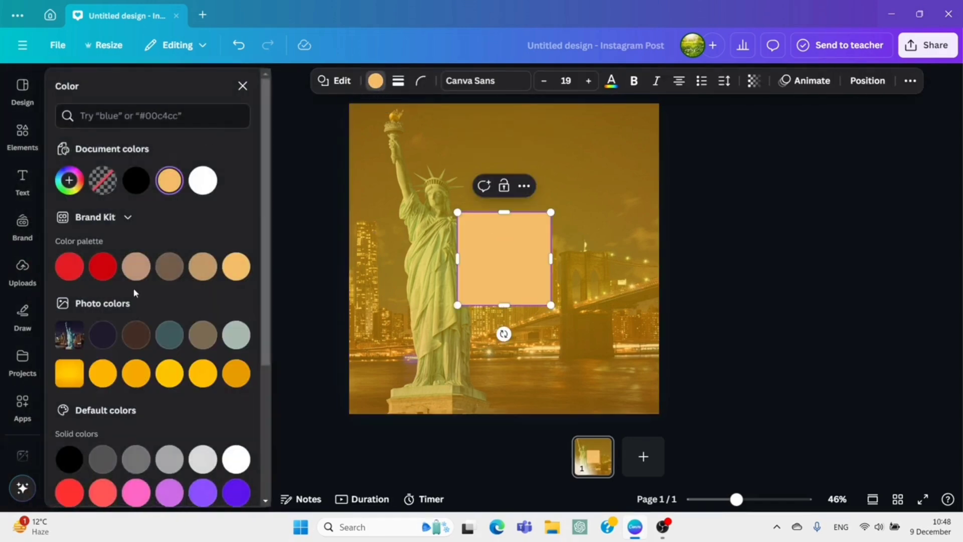
left_click(139, 339)
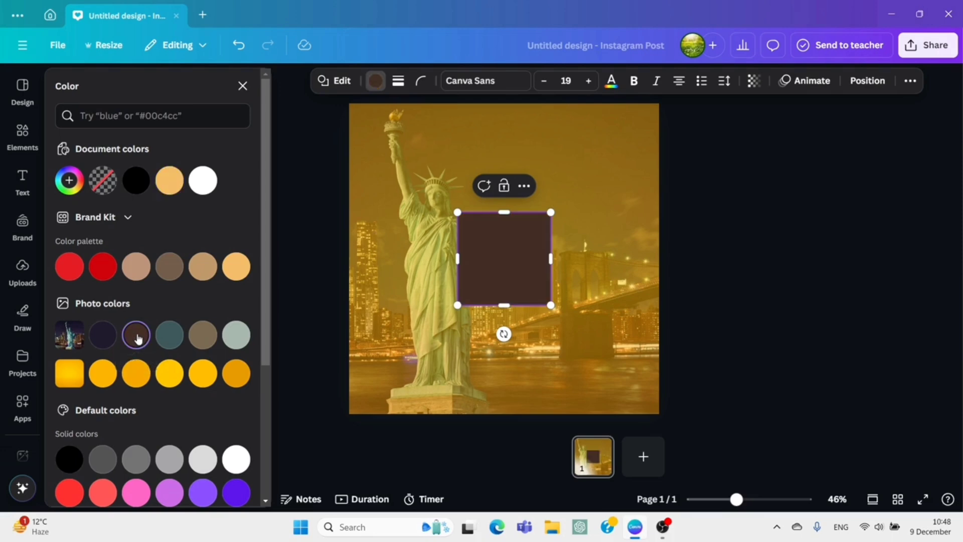
Stretch the brown square vertically into a strip spanning the full height of the page.
left_click_drag(503, 338, 505, 375)
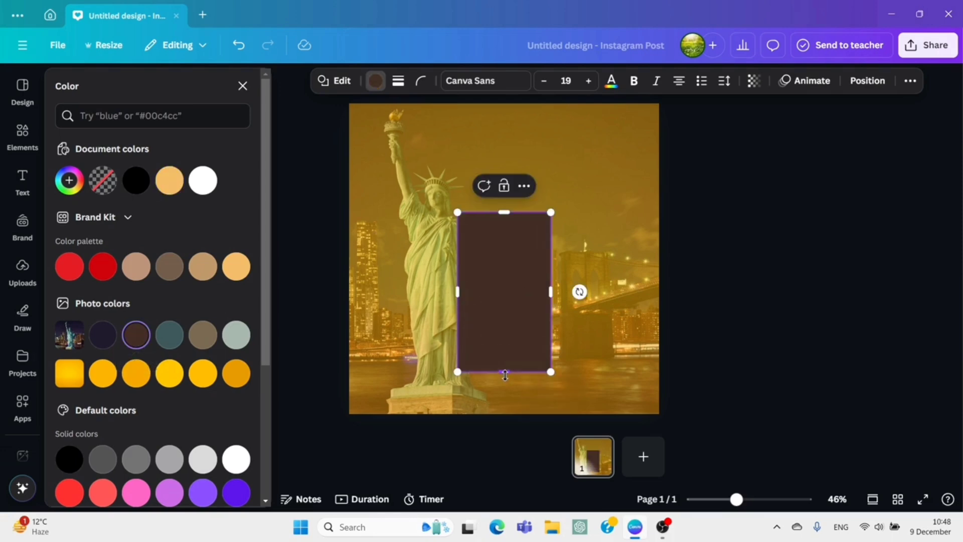
left_click_drag(503, 210, 510, 103)
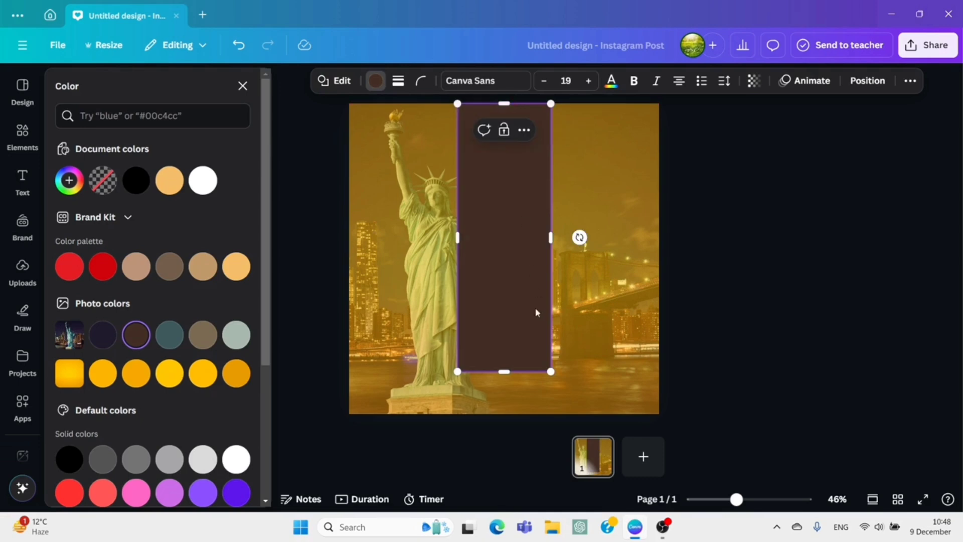
left_click_drag(505, 373, 510, 414)
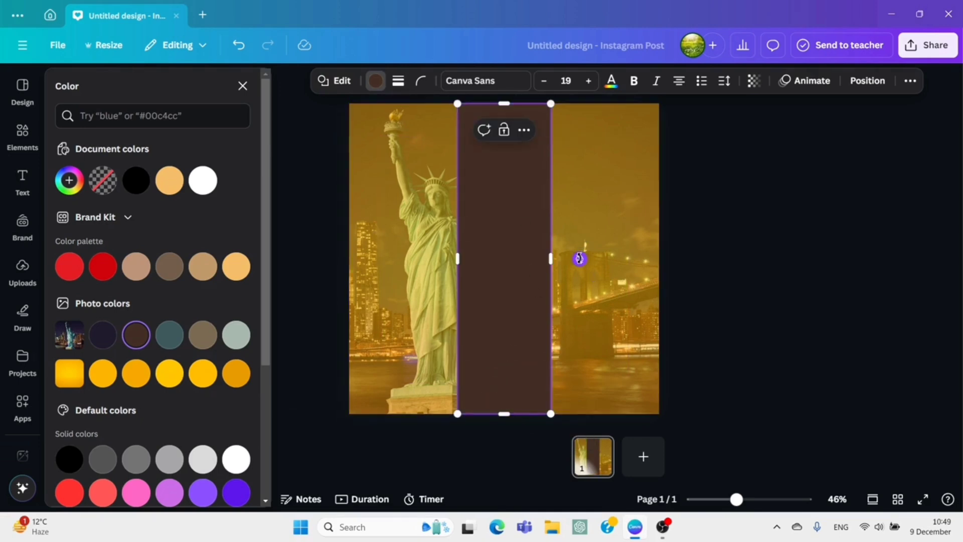
Tilt the brown strip clockwise and move it across the right part of the page, using the scrolling page view.
left_click_drag(579, 258, 613, 300)
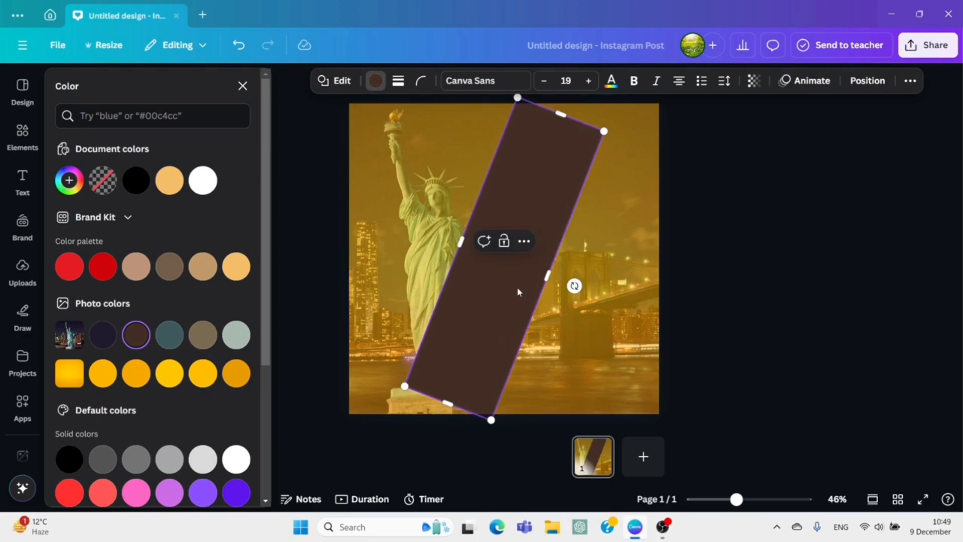
left_click_drag(517, 287, 598, 272)
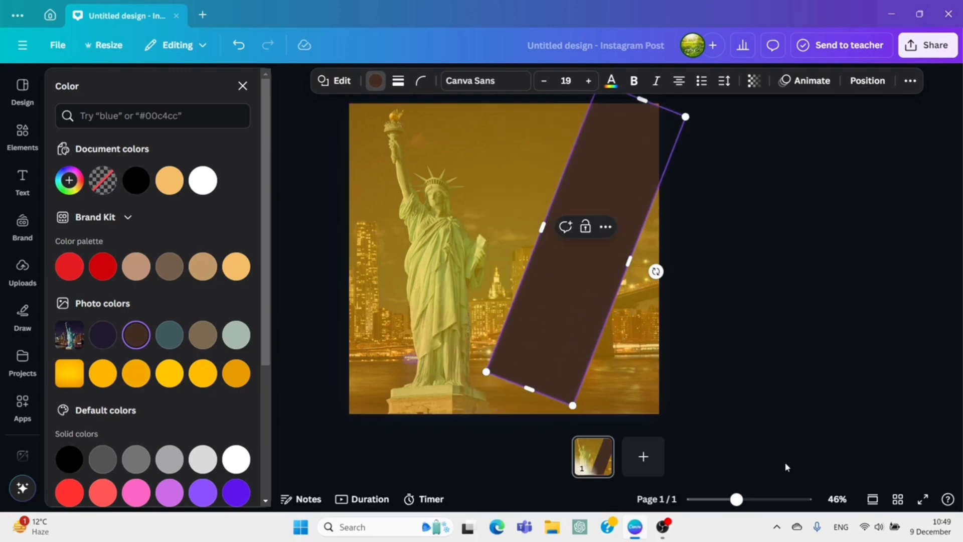
left_click(874, 500)
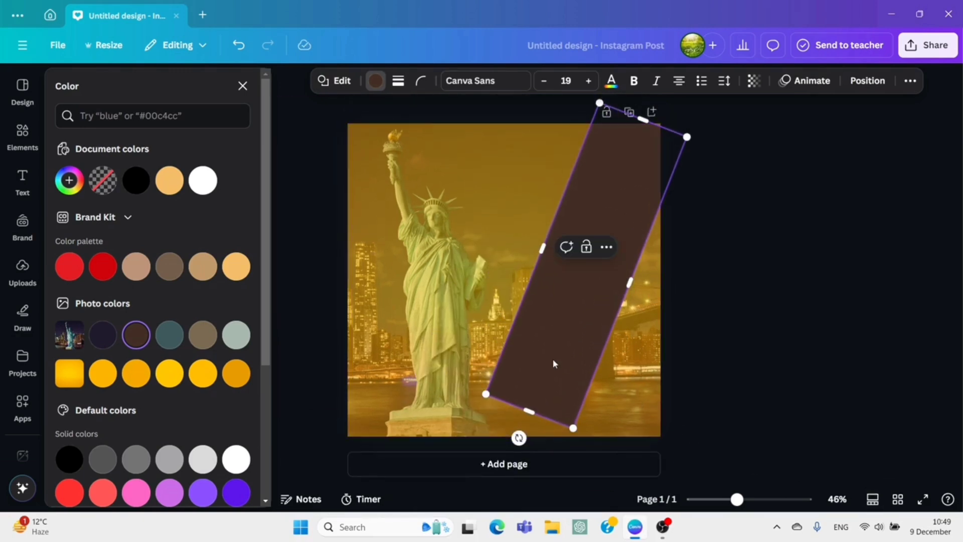
left_click_drag(552, 358, 562, 359)
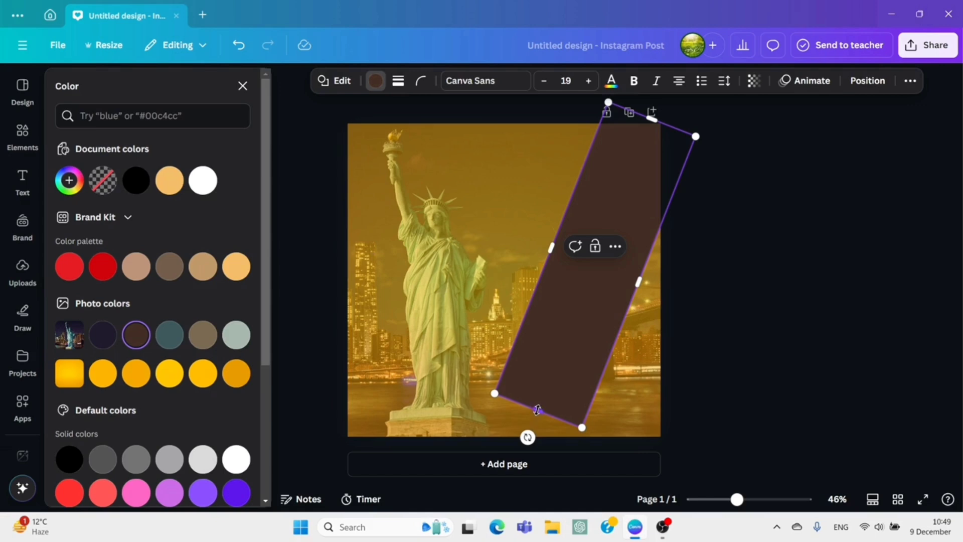
Lengthen the tilted brown strip past the page's lower edge, widen it past the right edge, and make its slant steeper.
left_click_drag(535, 415, 521, 455)
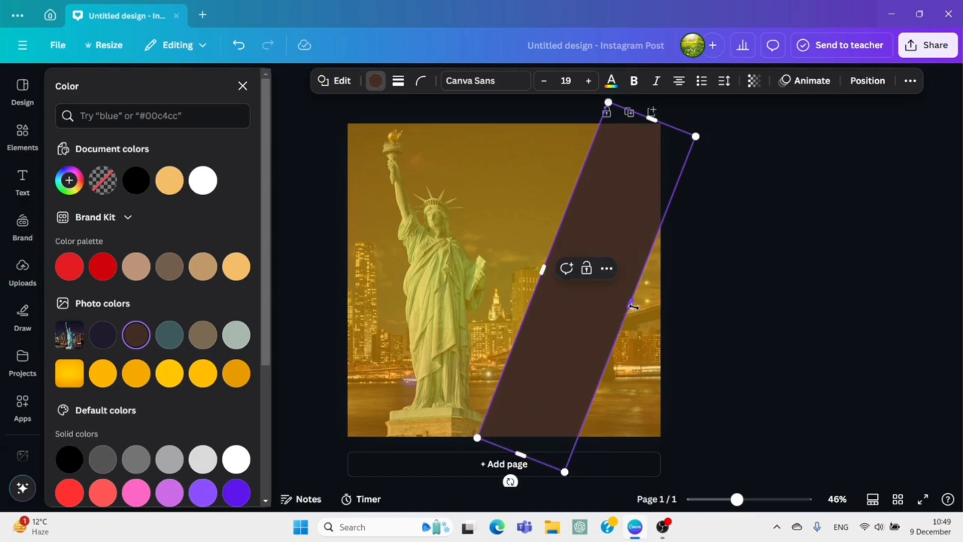
left_click_drag(634, 306, 752, 328)
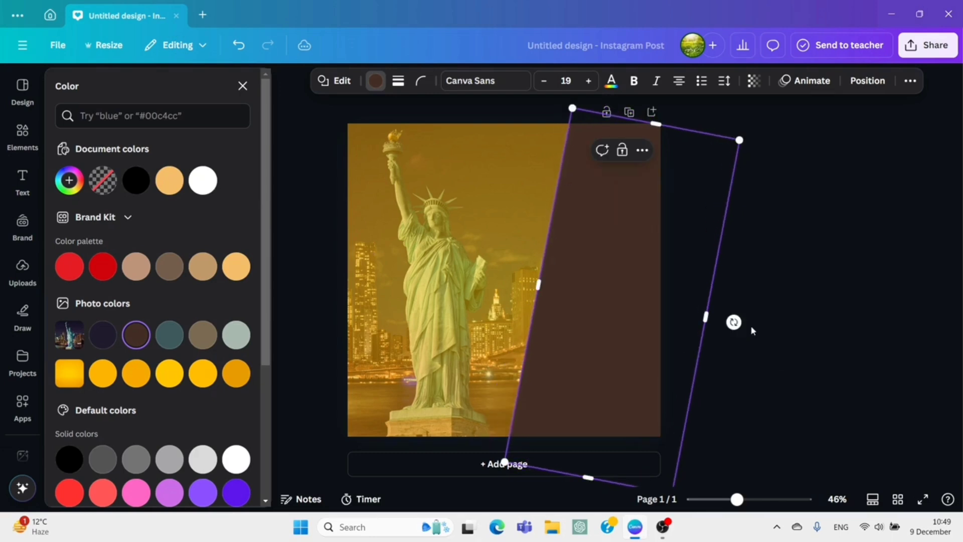
left_click(825, 337)
left_click(824, 336)
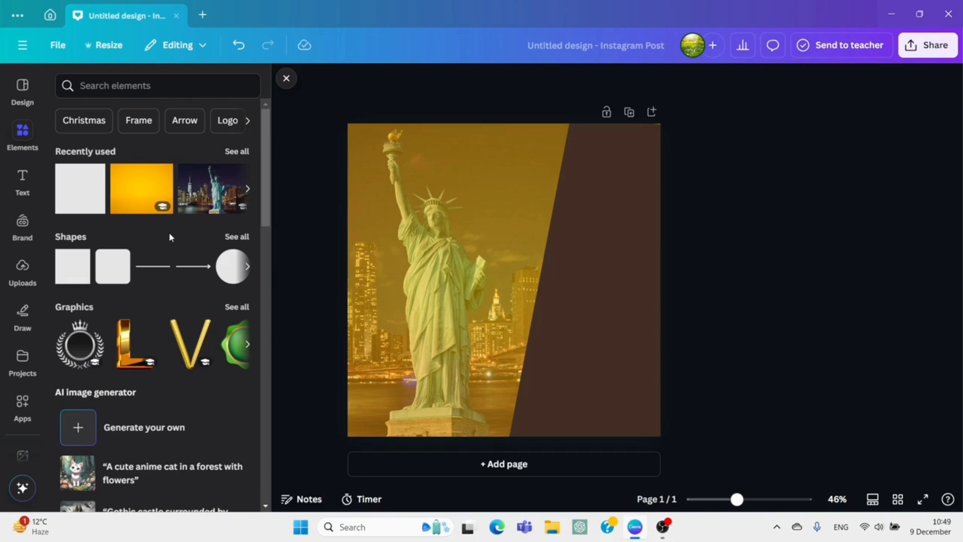
Duplicate the brown strip and offset the copy slightly to the right of the original.
left_click(567, 265)
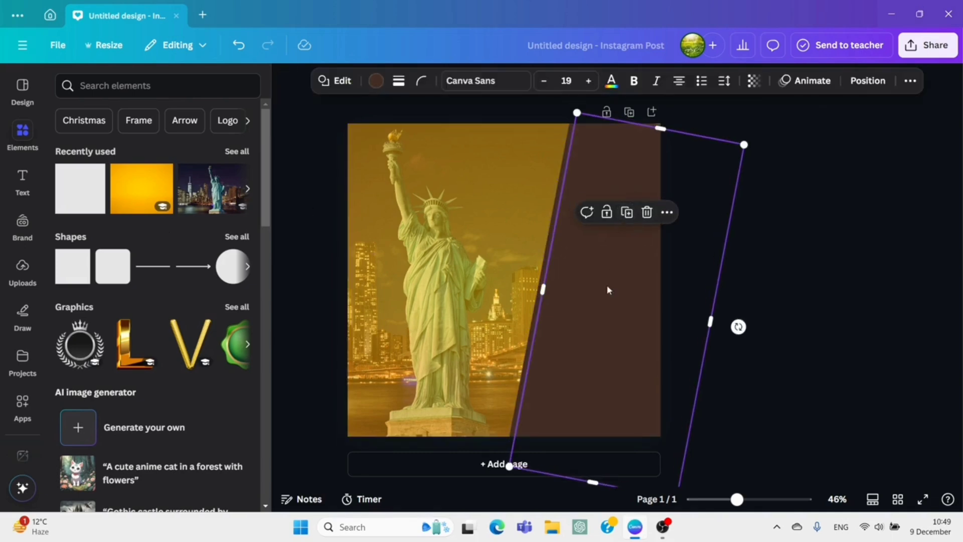
mouse_move(607, 284)
left_mouse_down()
mouse_move(597, 281)
mouse_move(618, 277)
mouse_move(612, 283)
left_mouse_up()
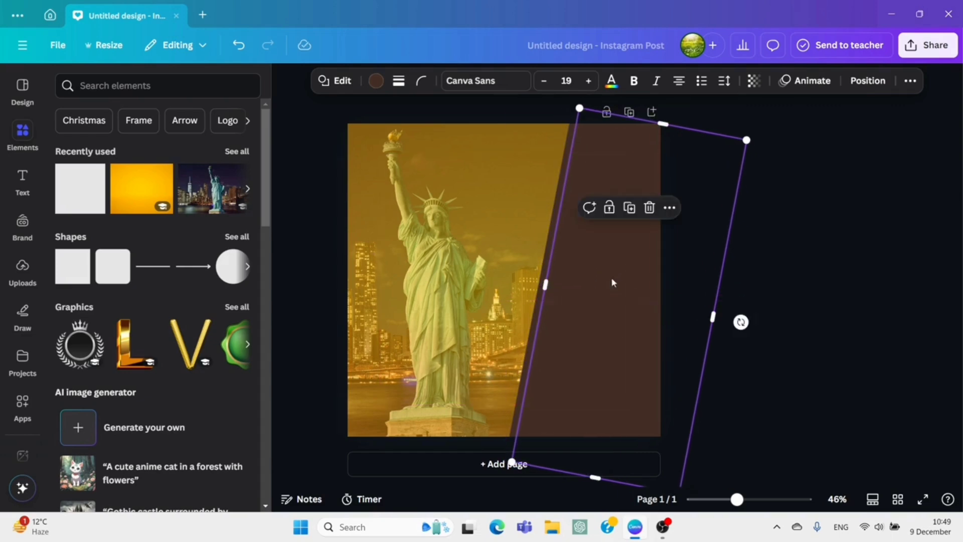
Select the lower of the two brown strips in the layer order and fill it with bright yellow.
left_click(544, 267)
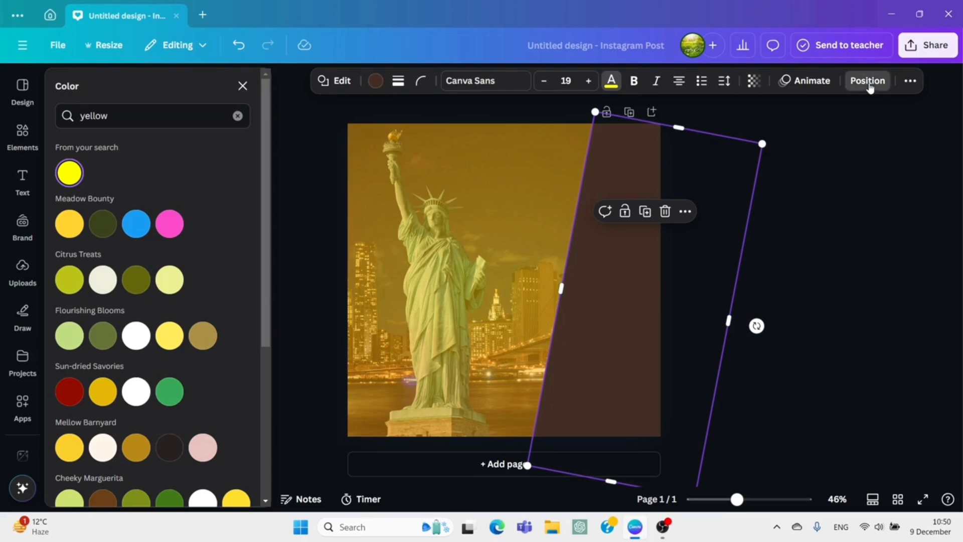
left_click(869, 88)
left_click(215, 117)
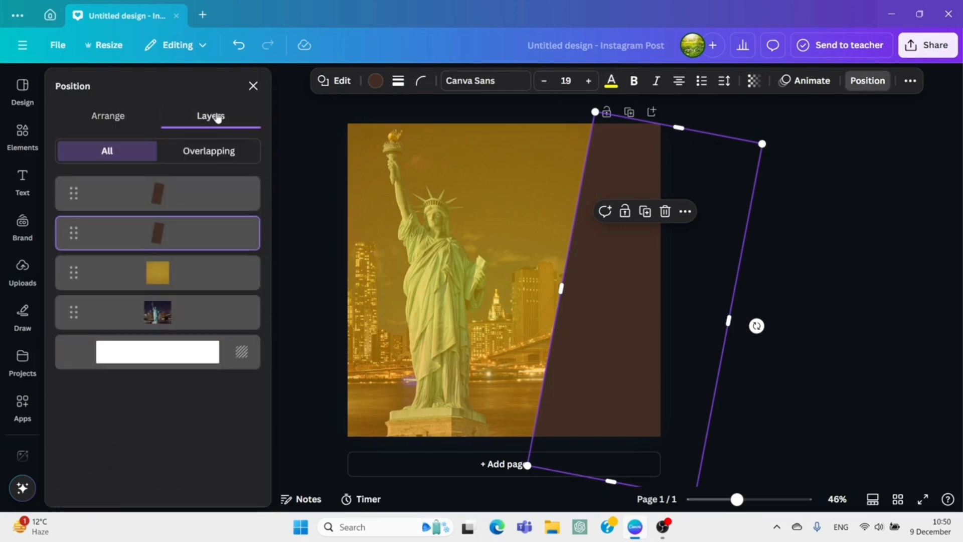
left_click(171, 279)
left_click(189, 229)
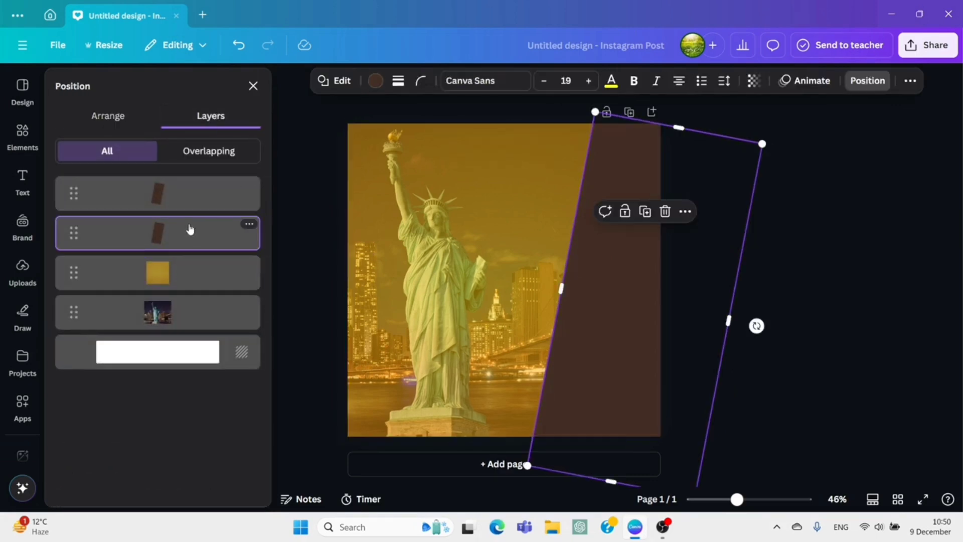
left_click(377, 80)
left_click(203, 181)
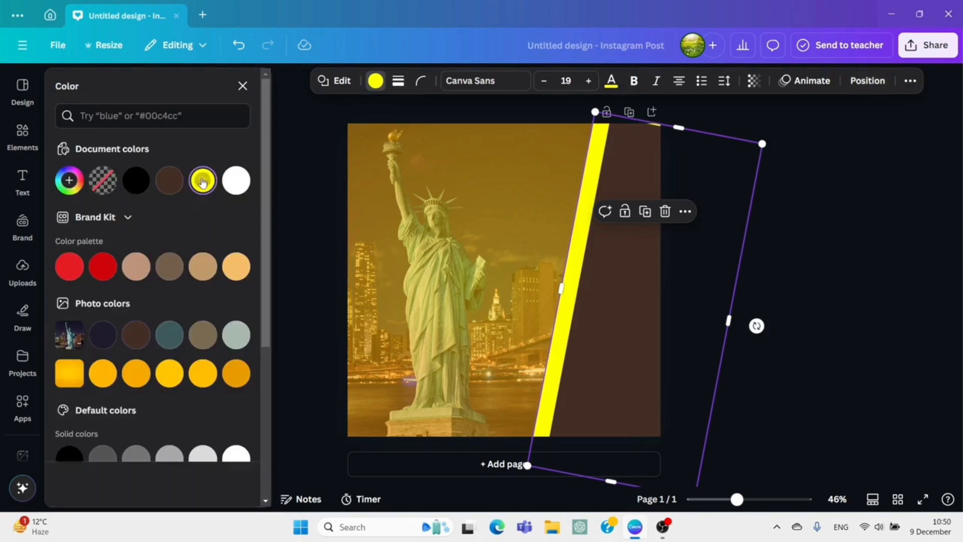
Shift the yellow and brown strips left so only a thin yellow line shows along the brown strip's slanted edge.
mouse_move(610, 346)
left_mouse_down()
mouse_move(641, 344)
mouse_move(600, 338)
mouse_move(604, 327)
mouse_move(595, 339)
left_mouse_up()
left_click(636, 330)
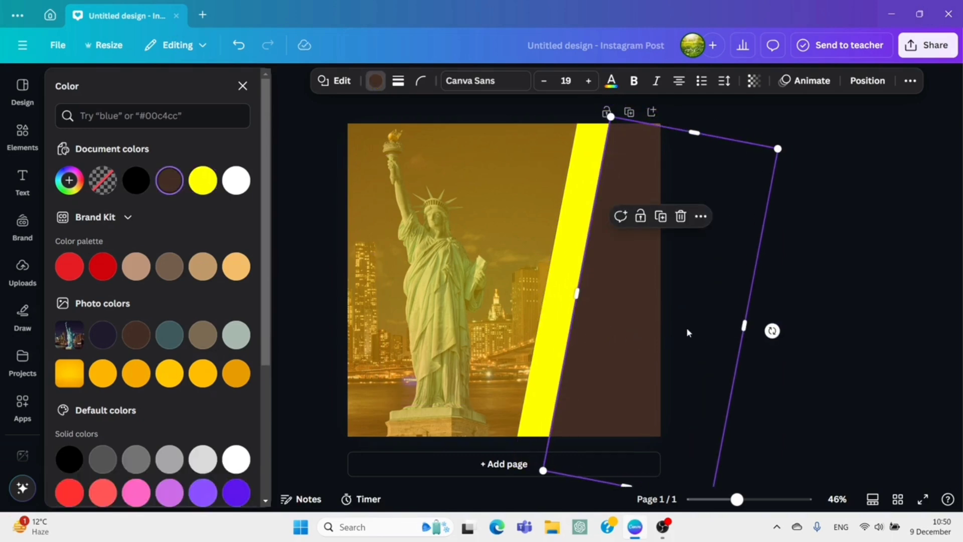
left_click_drag(687, 333, 664, 319)
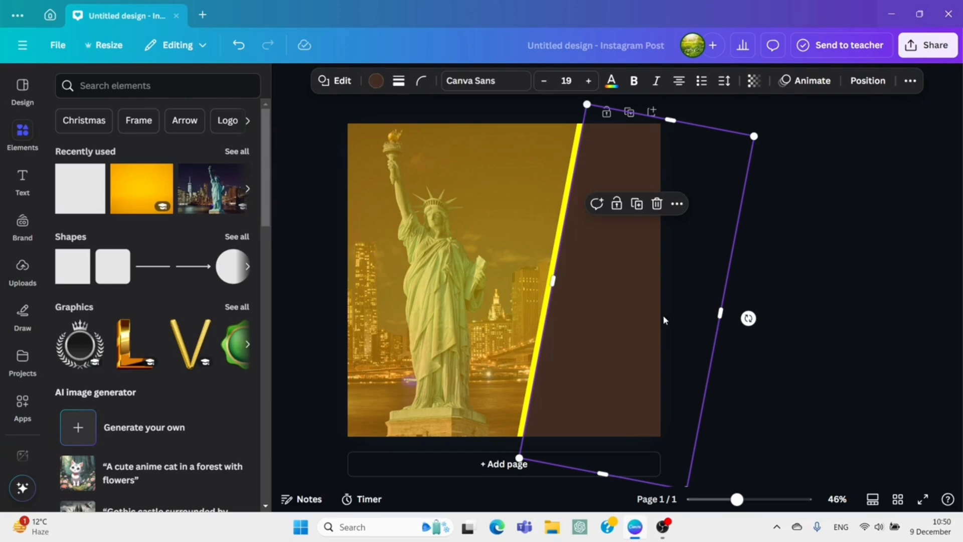
left_click(775, 348)
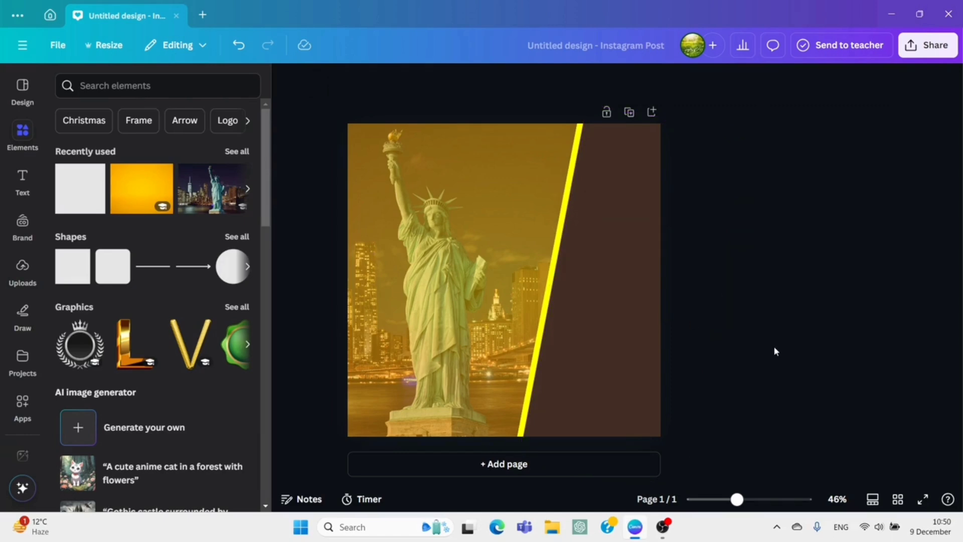
Search the elements for "watch" and show all the photo results.
left_click(158, 84)
type("w")
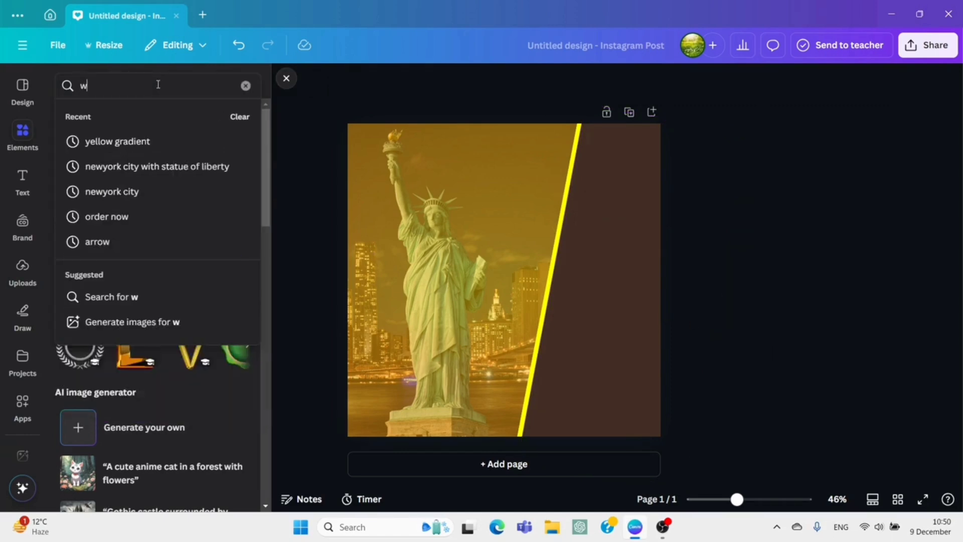
type("atch")
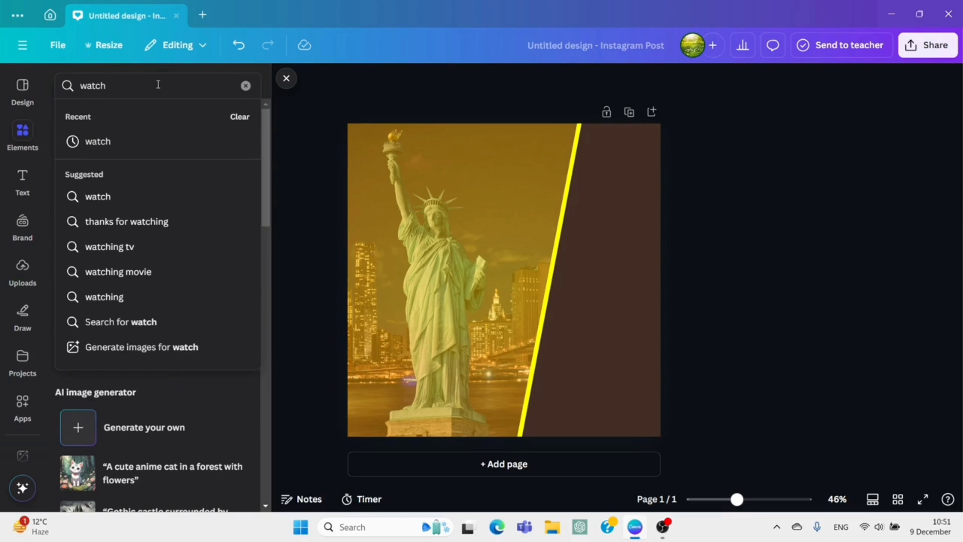
key("Return")
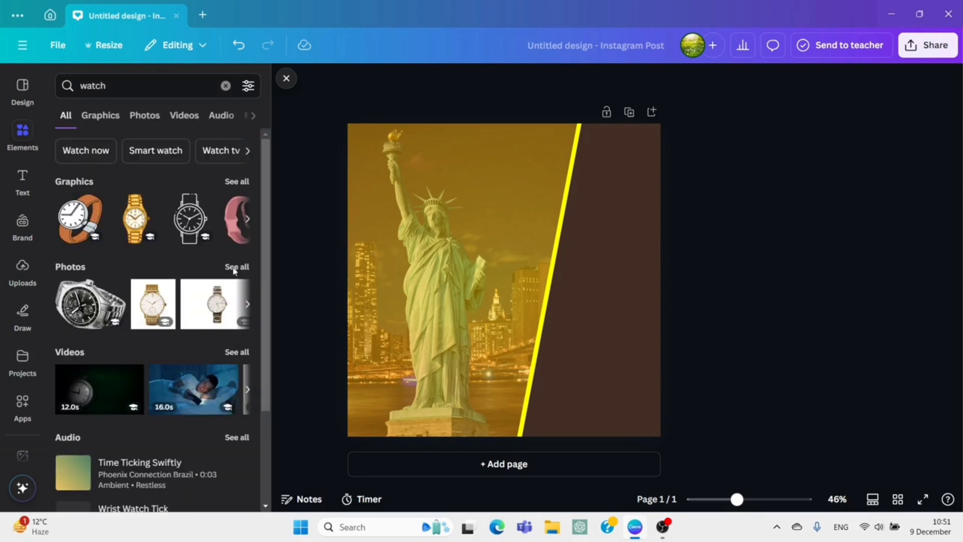
left_click(244, 267)
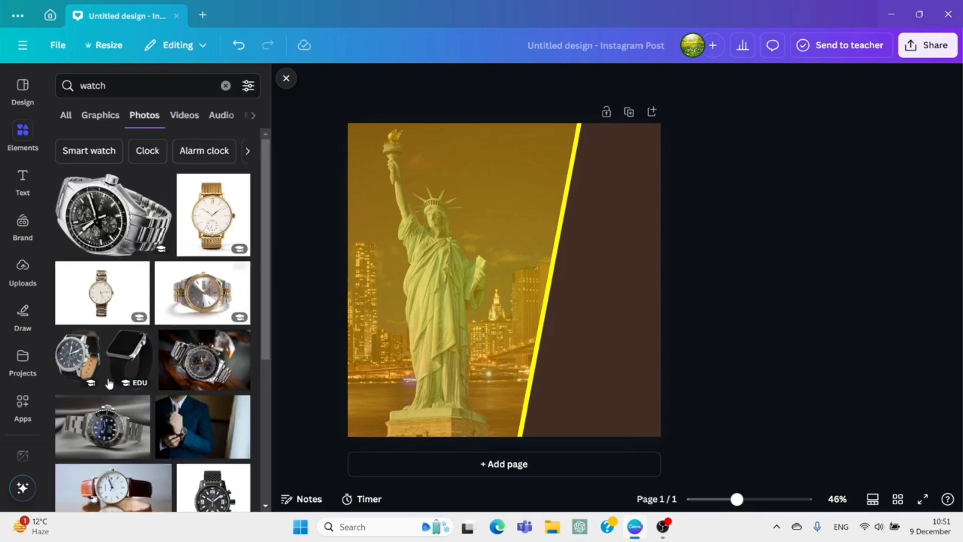
Add the photo of the black and rose-gold wristwatch on white to the page and remove its background.
scroll(109, 384, "down", 4)
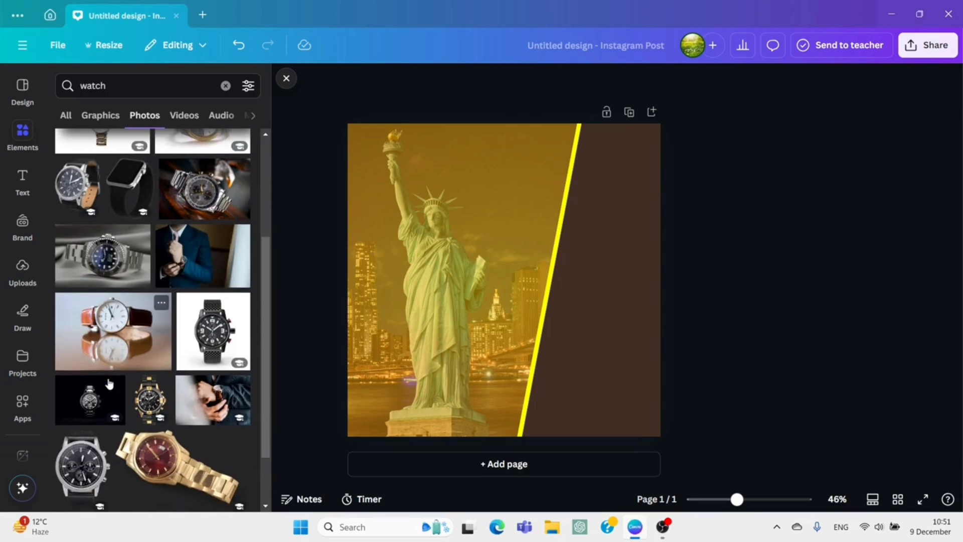
scroll(109, 384, "down", 3)
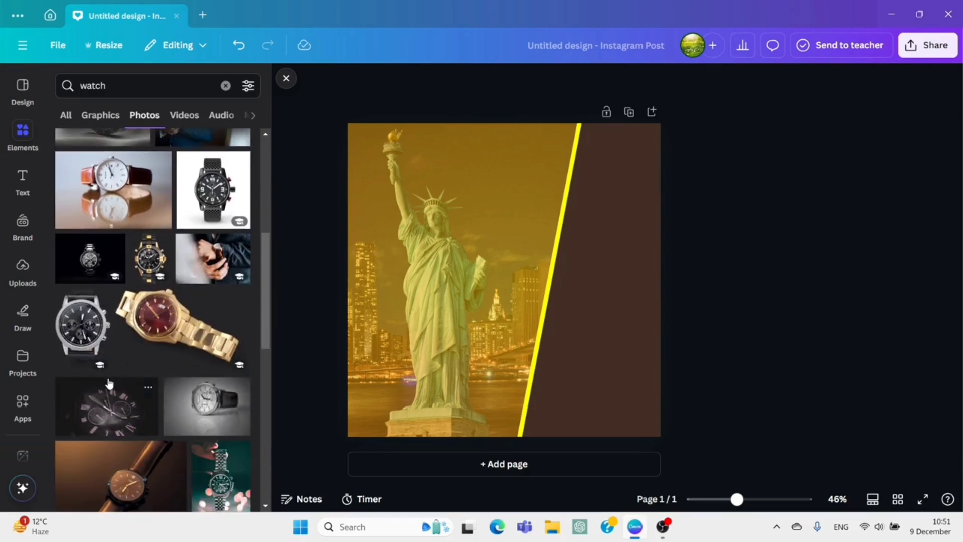
scroll(110, 384, "down", 3)
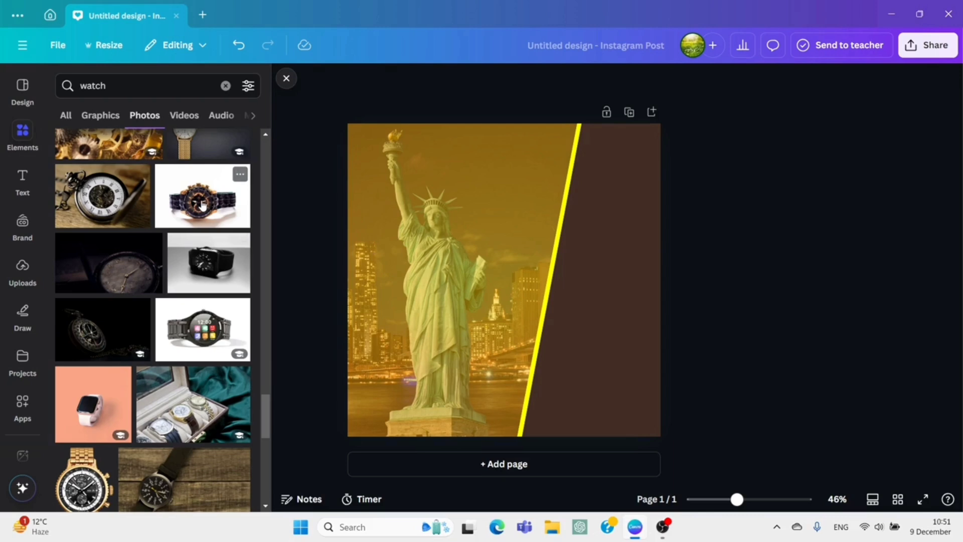
left_click(202, 206)
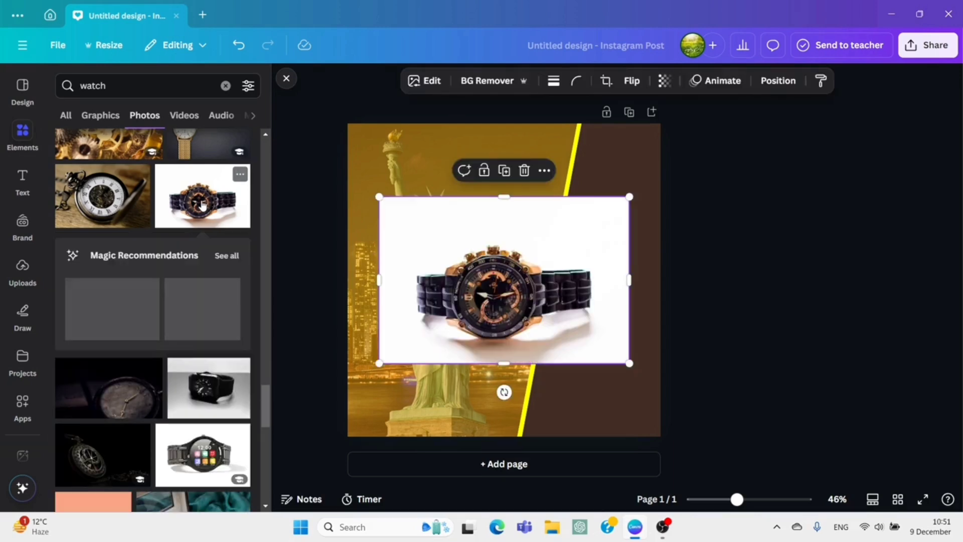
left_click(476, 81)
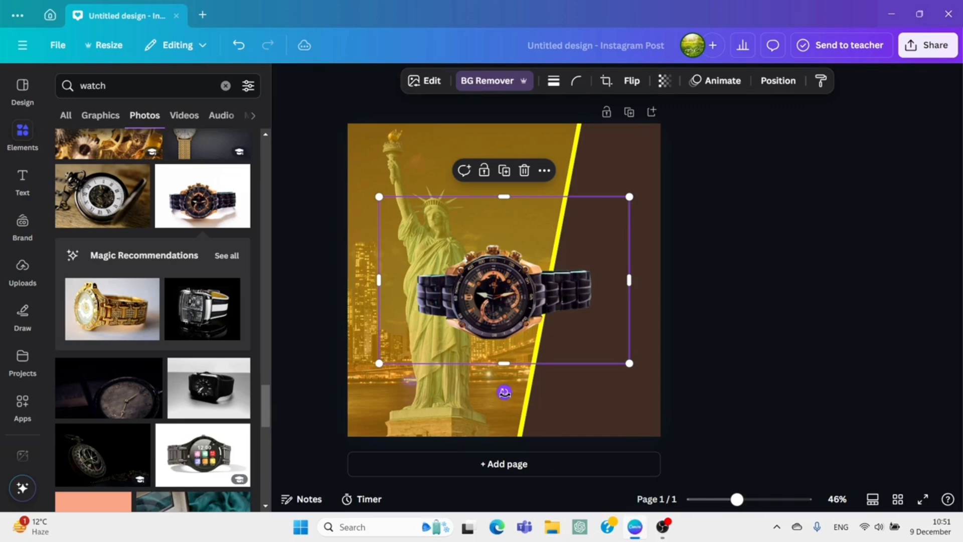
Rotate the watch upright and crop its frame close to the watch on all four sides.
left_click_drag(505, 393, 397, 281)
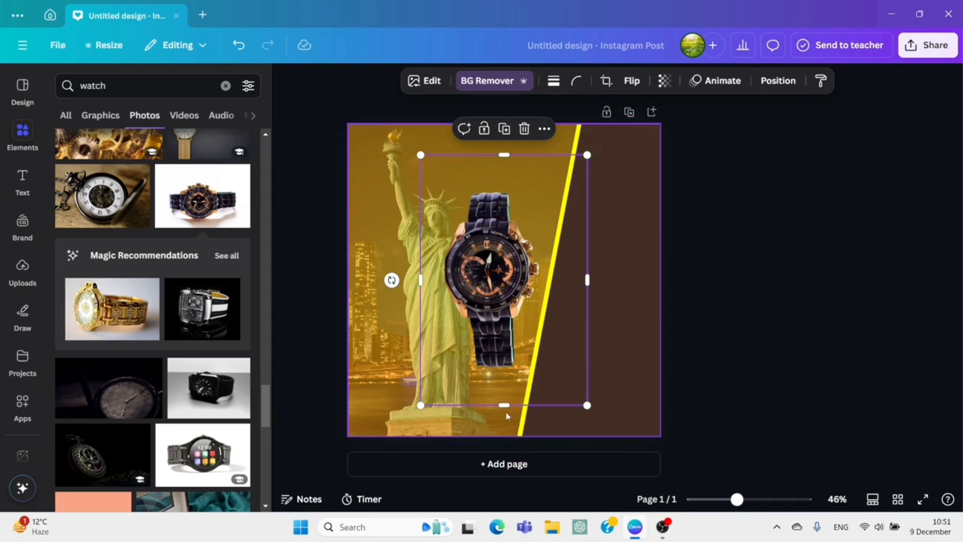
left_click_drag(504, 404, 504, 370)
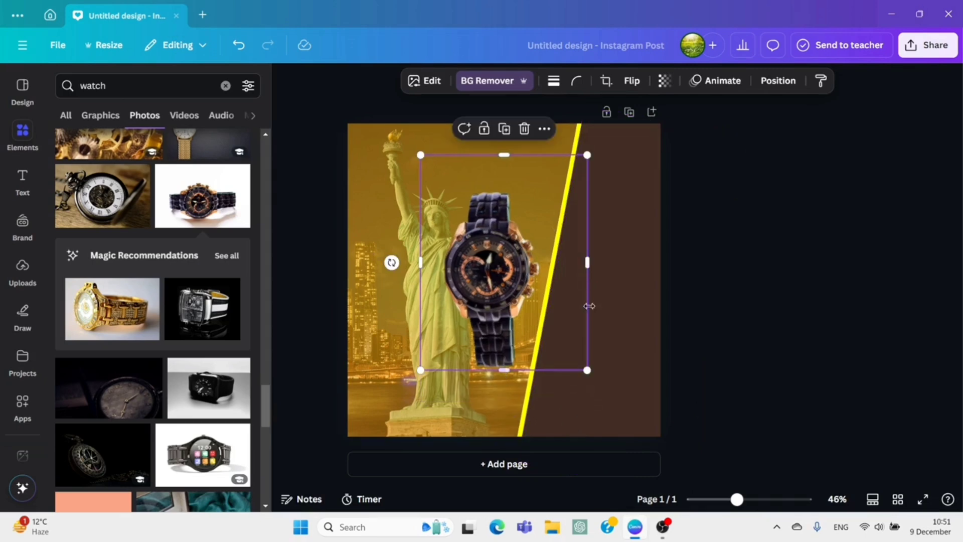
left_click_drag(585, 264, 546, 264)
left_click_drag(419, 265, 437, 268)
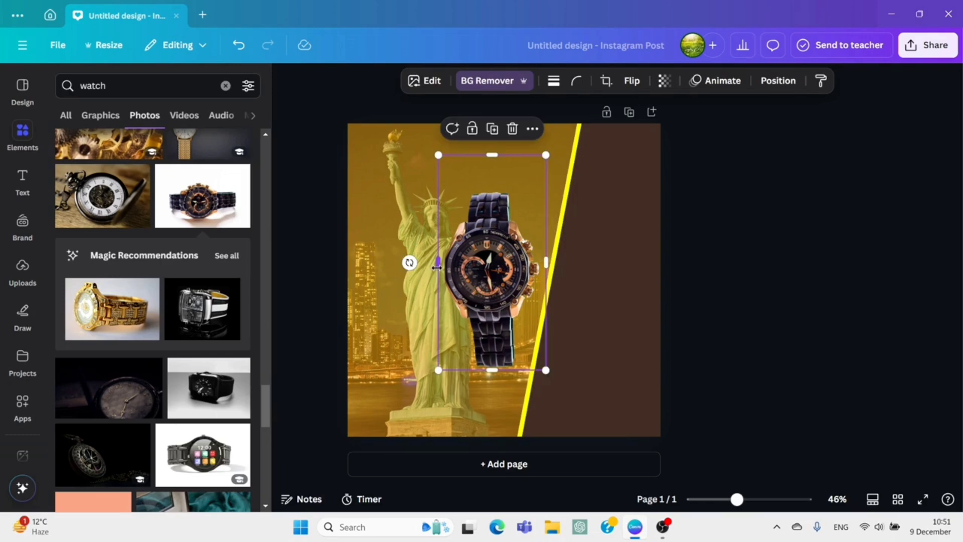
left_click_drag(493, 154, 485, 190)
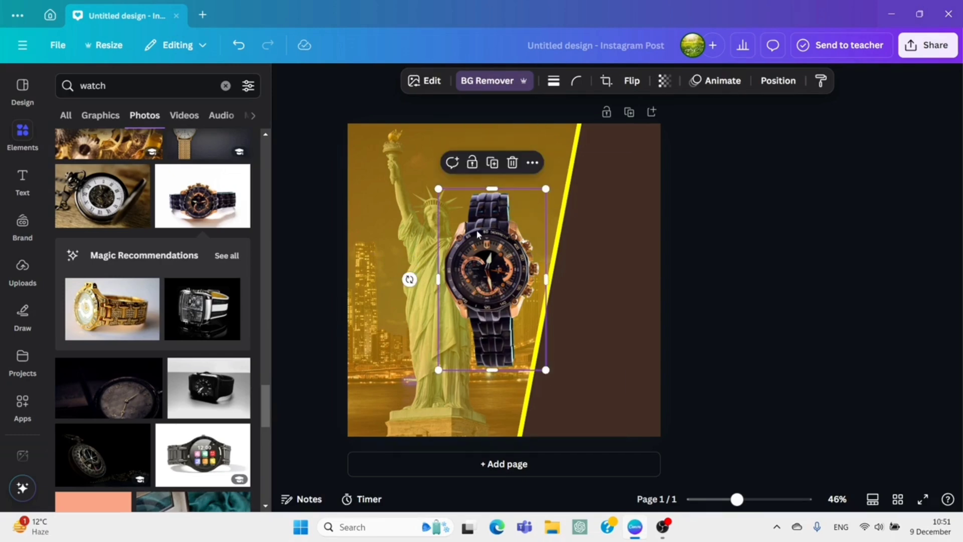
Move the watch onto the slanted yellow line and tilt it slightly clockwise to follow the line.
left_click_drag(479, 331, 539, 329)
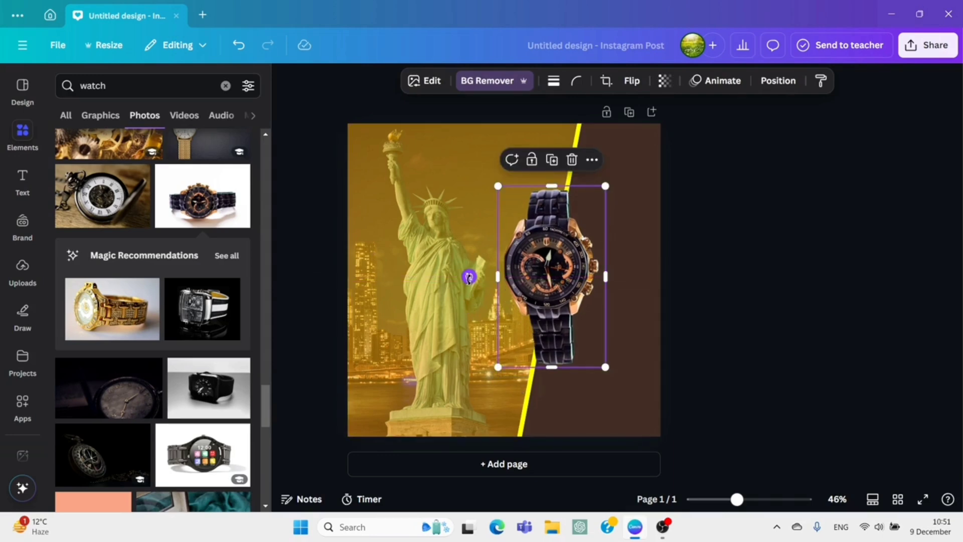
left_click_drag(469, 277, 432, 255)
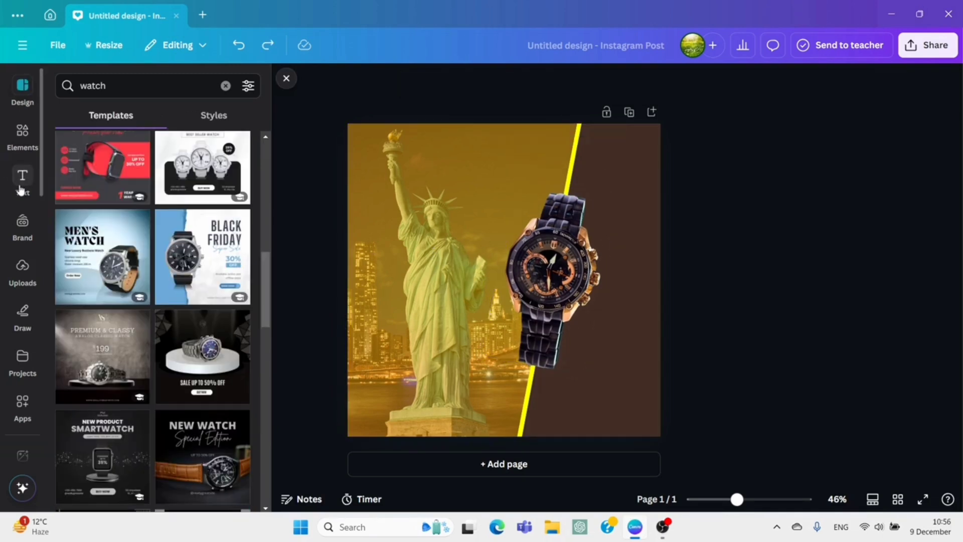
Add a heading to the page with the text "ELEGANT".
left_click(22, 185)
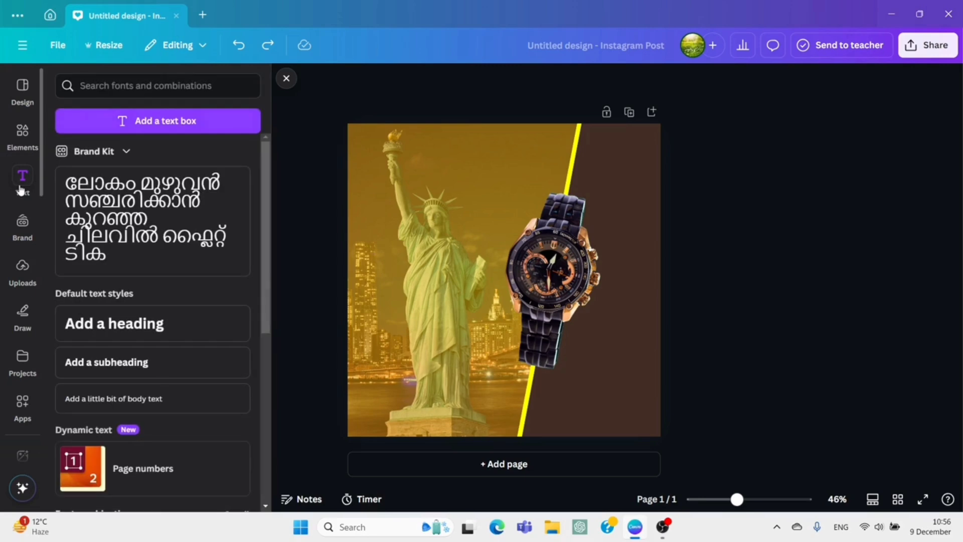
left_click(163, 335)
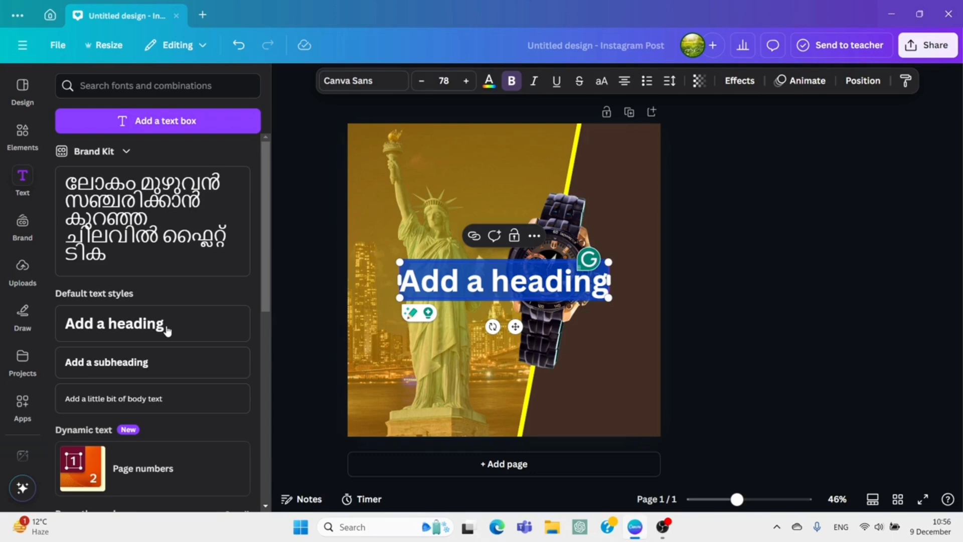
type("E")
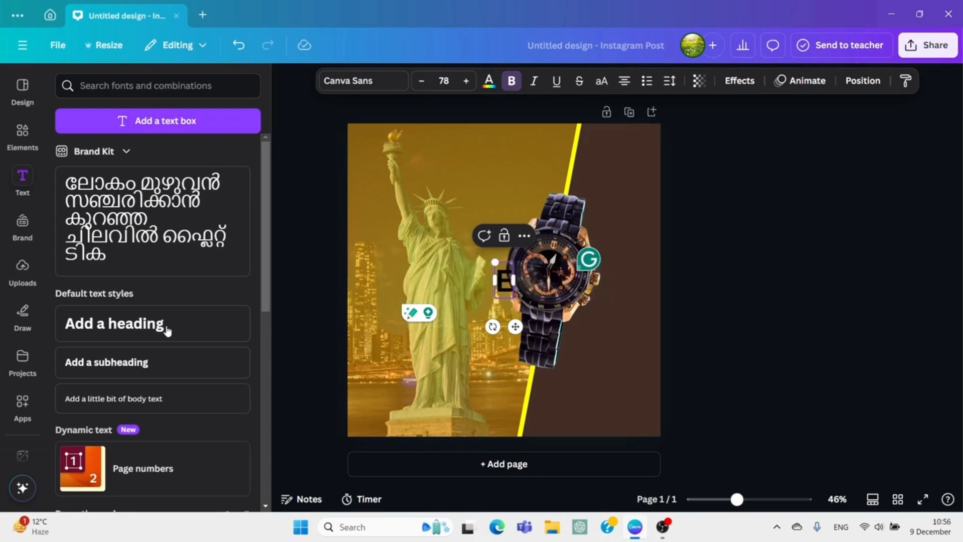
type("LEGANT")
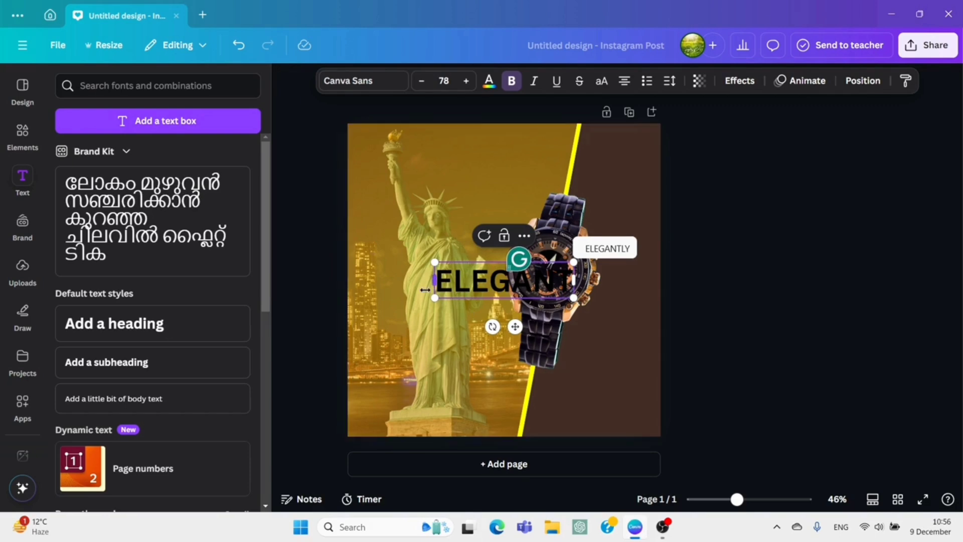
left_click(472, 337)
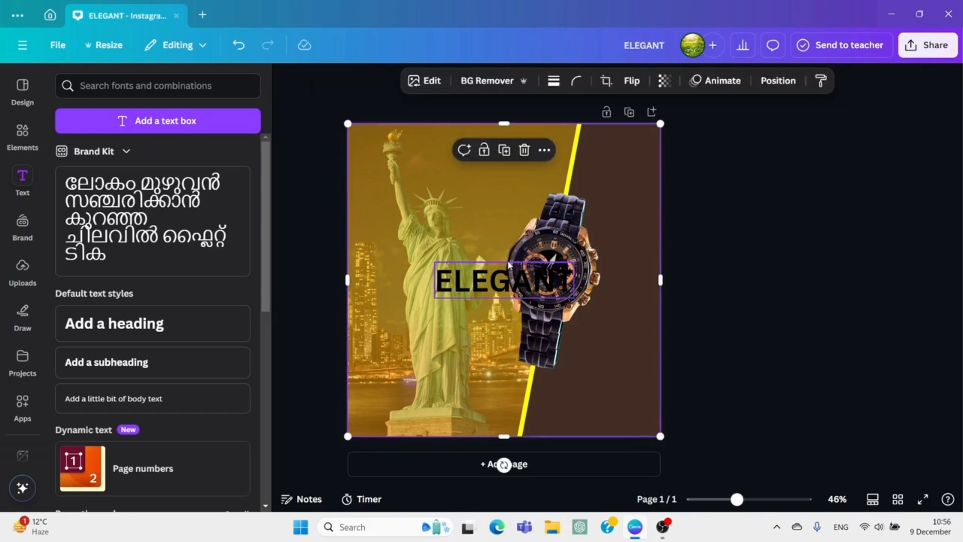
Duplicate the "ELEGANT" heading, place the copy below the original and change its text to "CLASSIC WATCH".
left_click(509, 266)
left_click(505, 235)
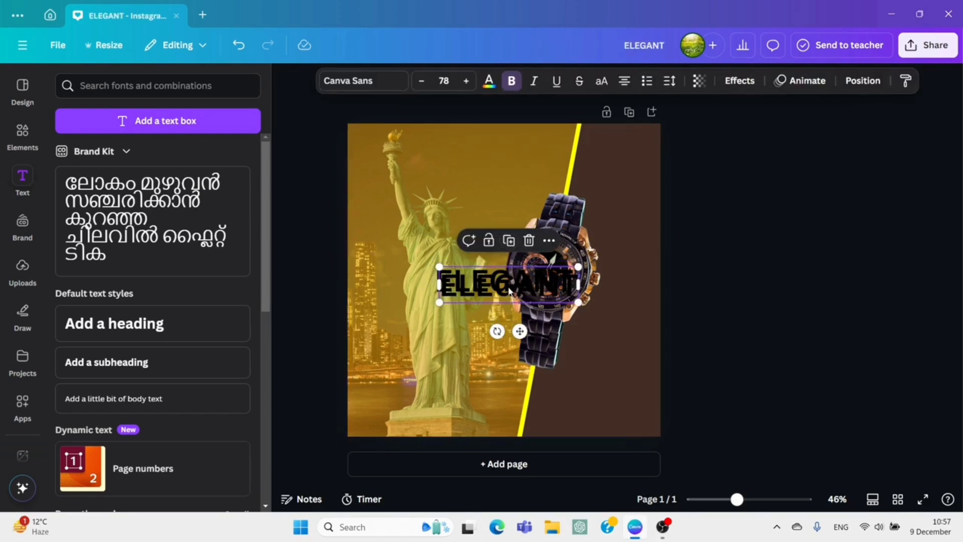
left_click_drag(509, 290, 503, 354)
double_click(501, 352)
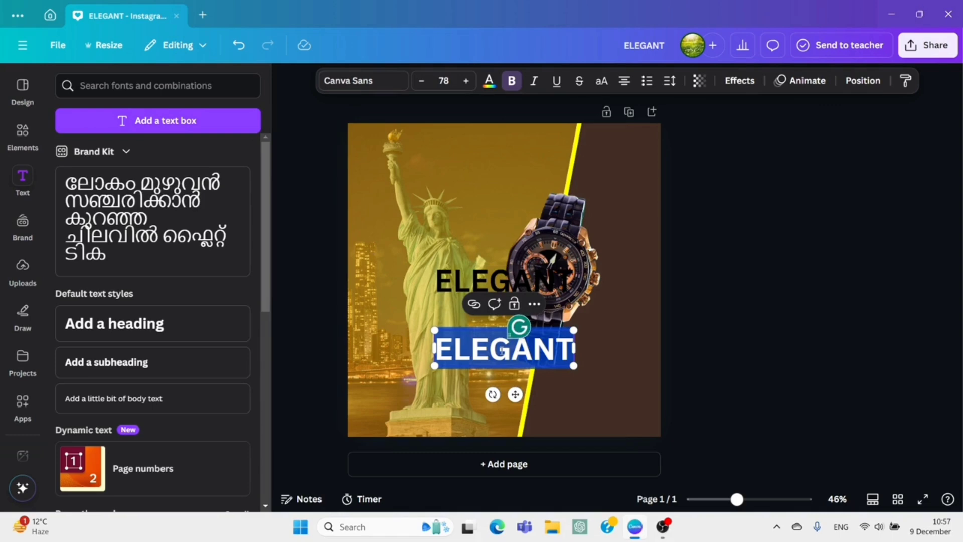
type("CLASSI")
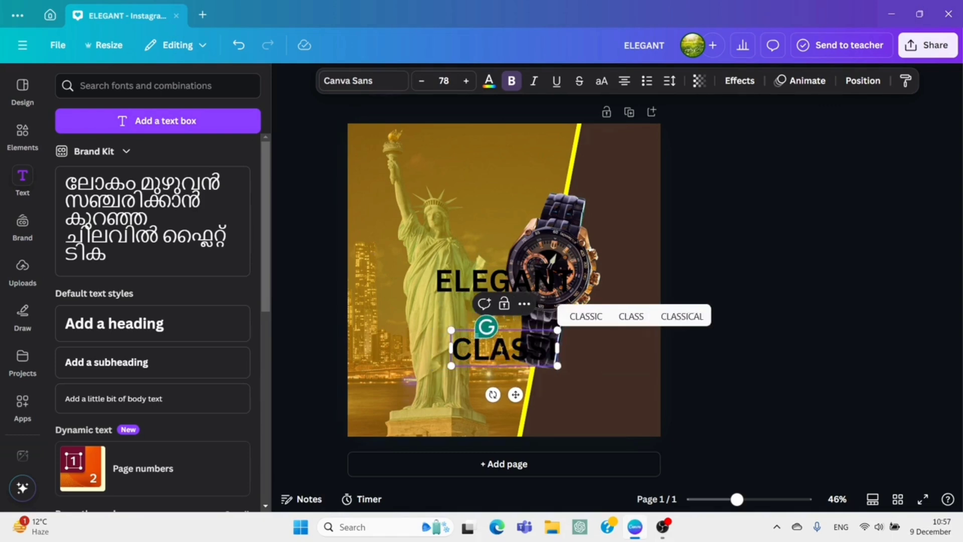
type("C WATCH")
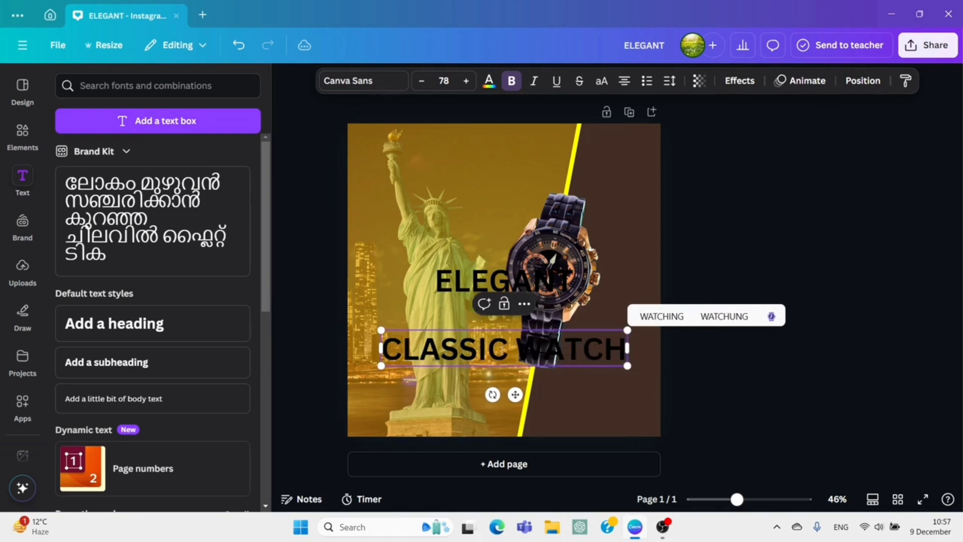
Move the "ELEGANT" heading up over the statue's head and raised arm and color it white.
left_click_drag(504, 281, 449, 181)
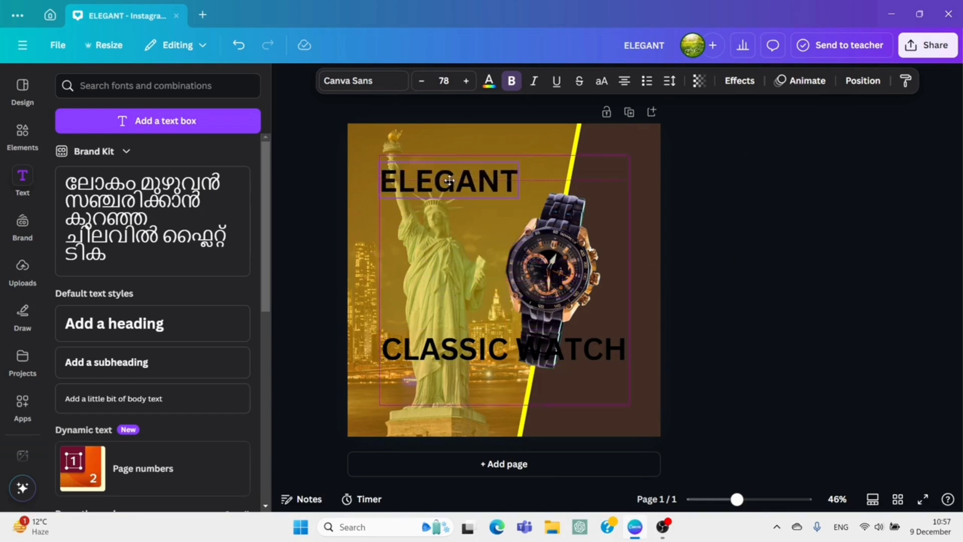
left_click(489, 81)
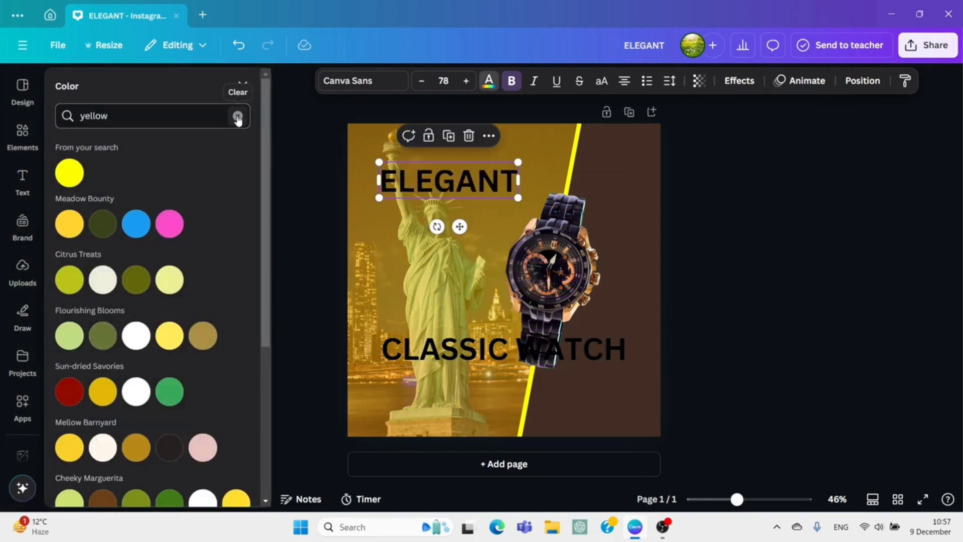
left_click(238, 116)
left_click(200, 184)
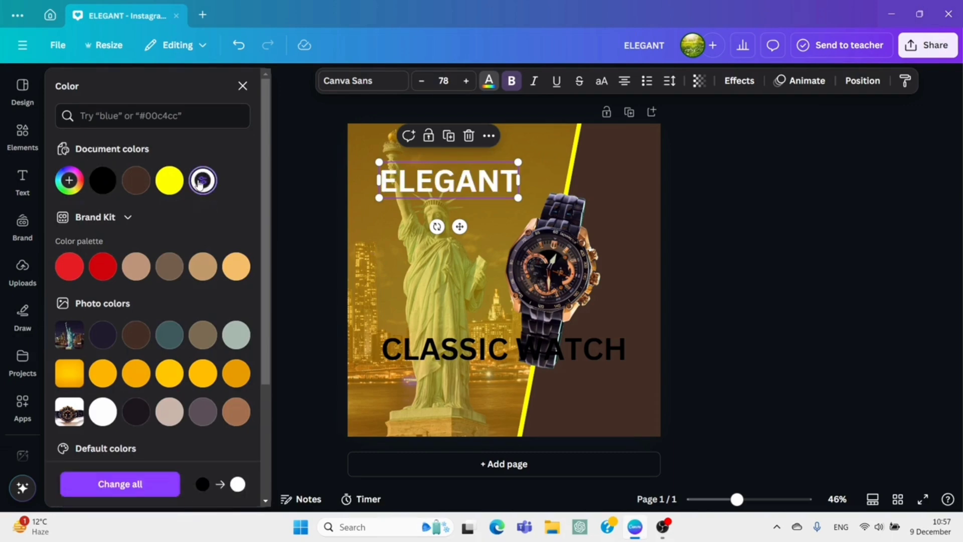
Color the "CLASSIC WATCH" heading white and move it up directly beneath "ELEGANT".
left_click(452, 350)
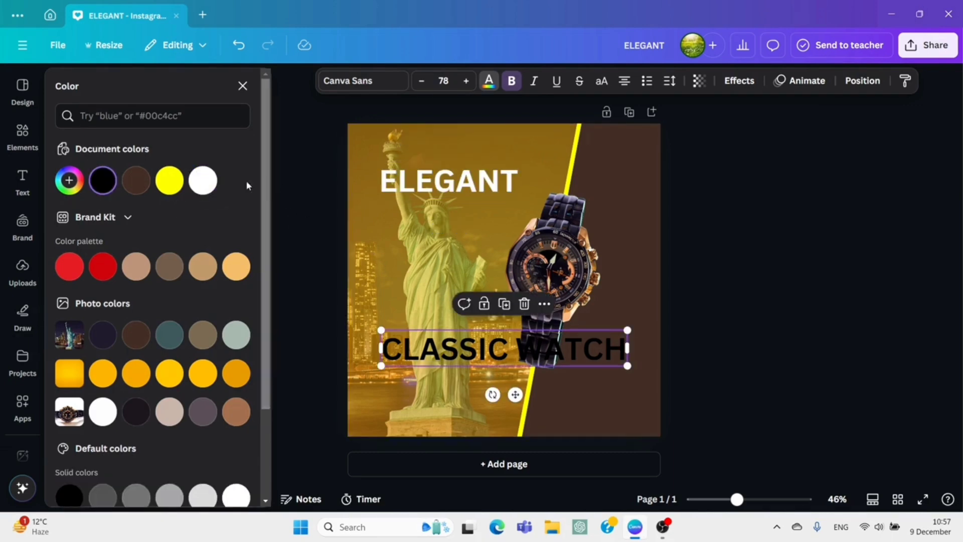
left_click(203, 181)
left_click_drag(504, 359, 460, 202)
Restyle the first heading as "Elegant" in the Amsterdam One font, on one line at about size 69, and place it above "CLASSIC WATCH".
left_click(458, 187)
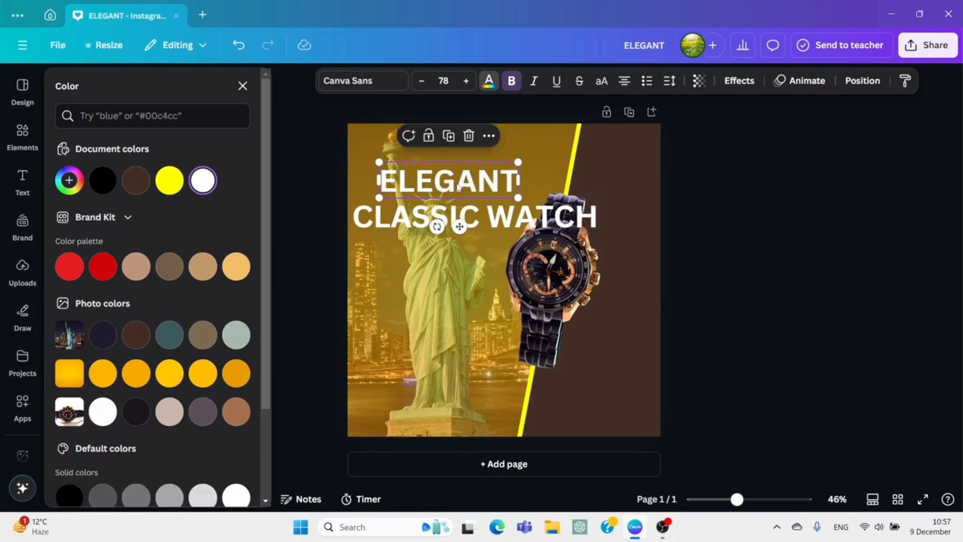
left_click(385, 83)
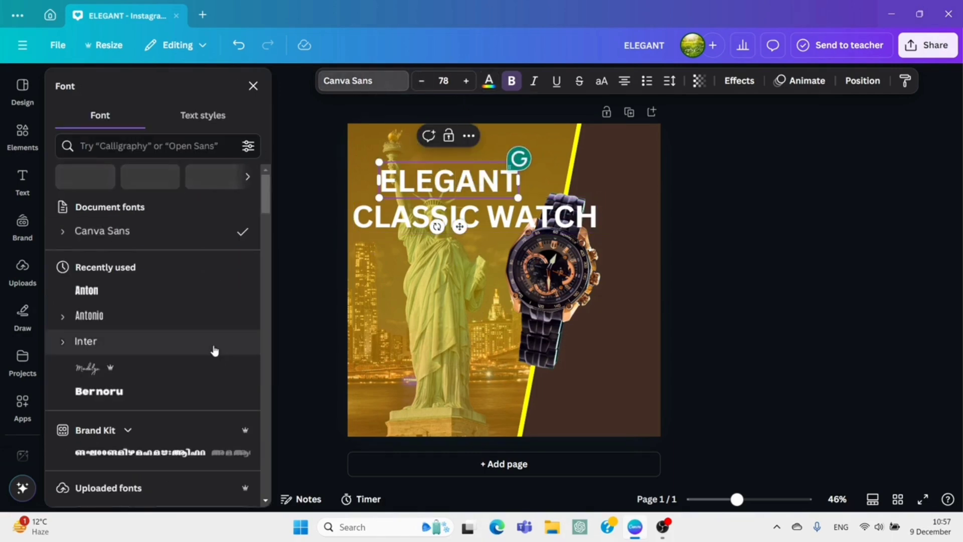
scroll(214, 350, "down", 6)
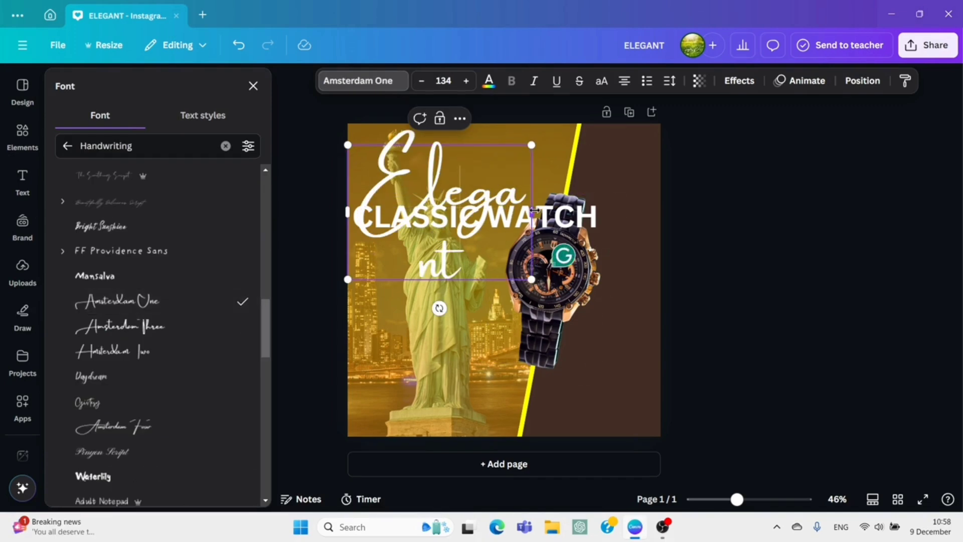
left_click_drag(533, 210, 604, 211)
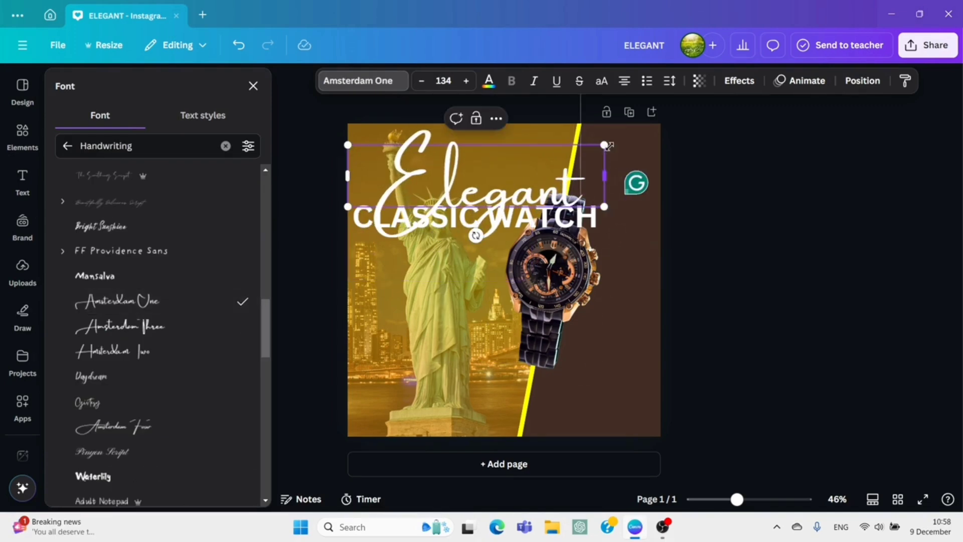
left_click_drag(584, 151, 459, 180)
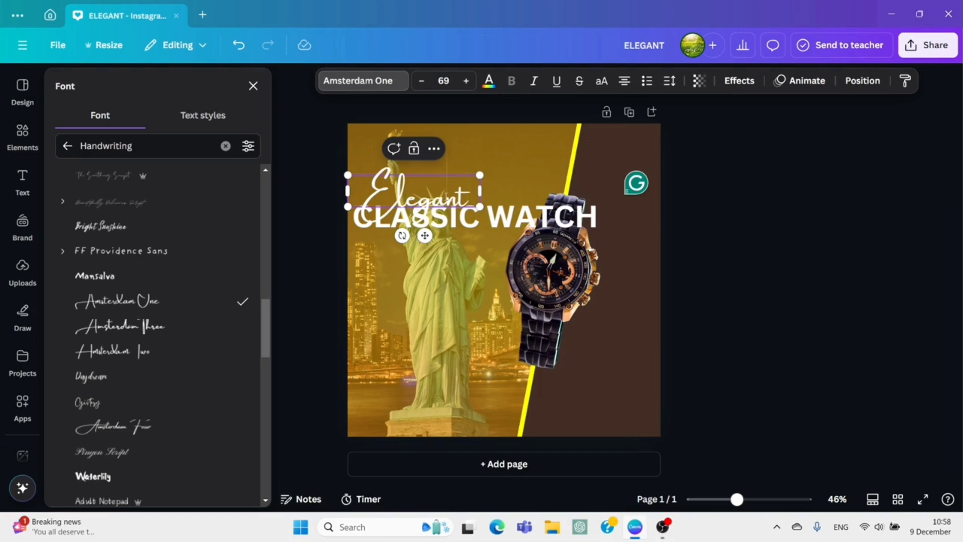
left_click_drag(424, 236, 438, 204)
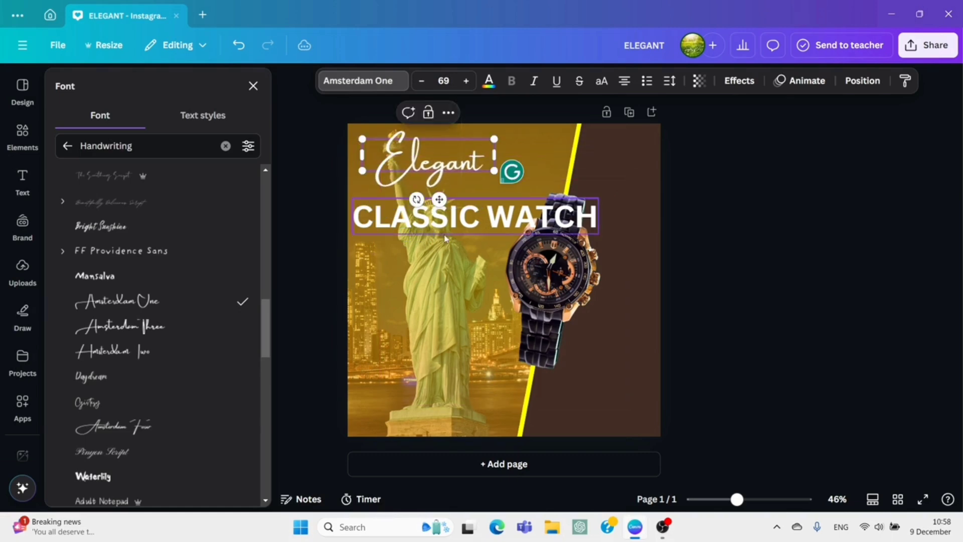
Reduce the "CLASSIC WATCH" heading to about size 60 and position it just under "Elegant", near the page's left edge.
left_click(445, 221)
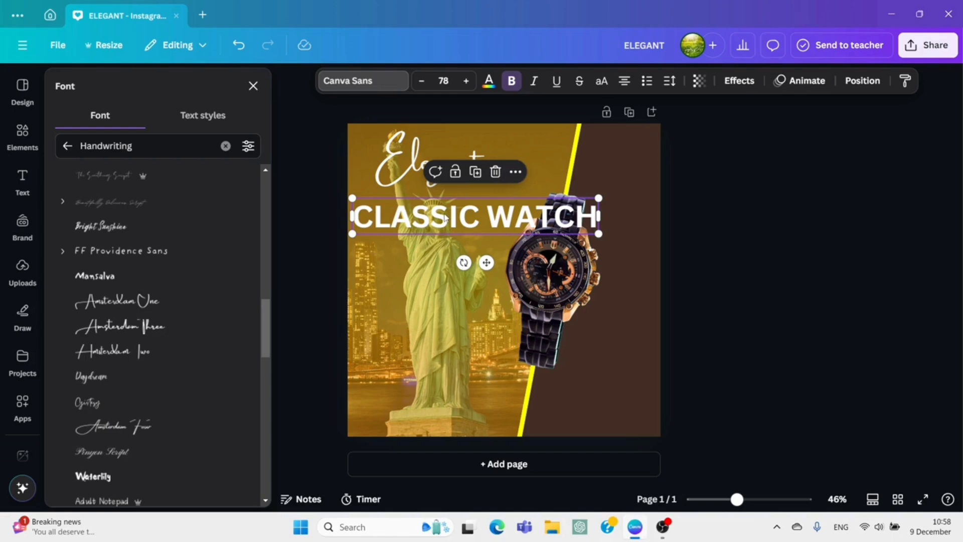
left_click_drag(445, 218, 445, 210)
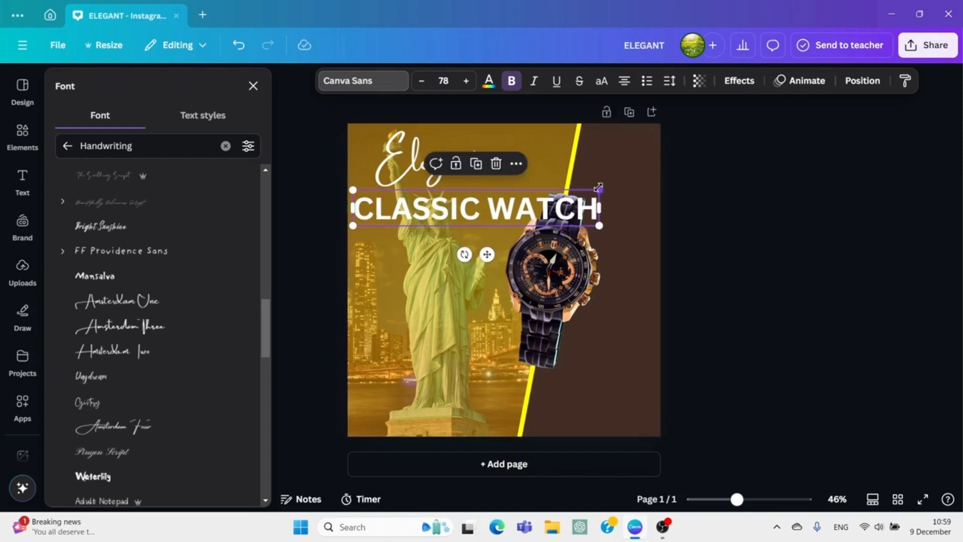
left_click_drag(599, 188, 500, 204)
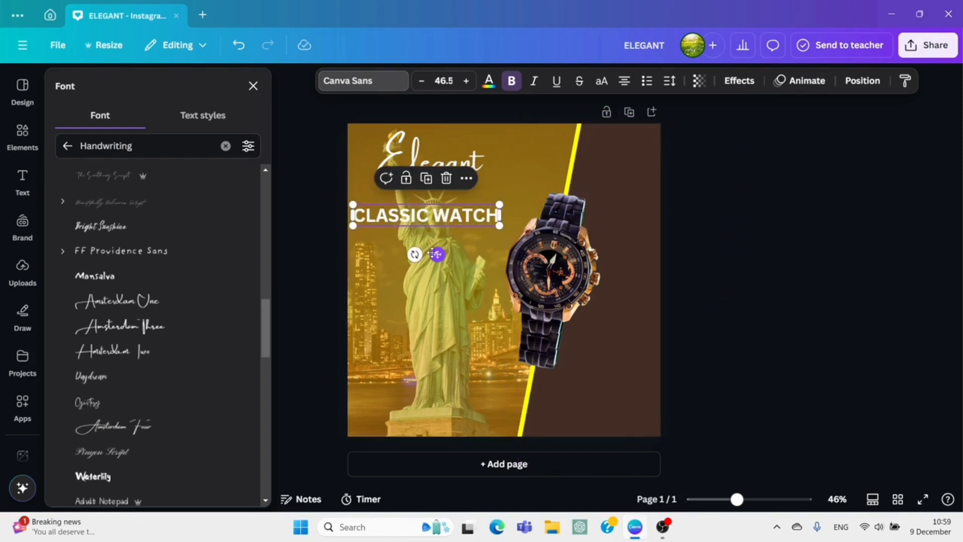
mouse_move(436, 254)
left_mouse_down()
mouse_move(454, 227)
mouse_move(446, 239)
left_mouse_up()
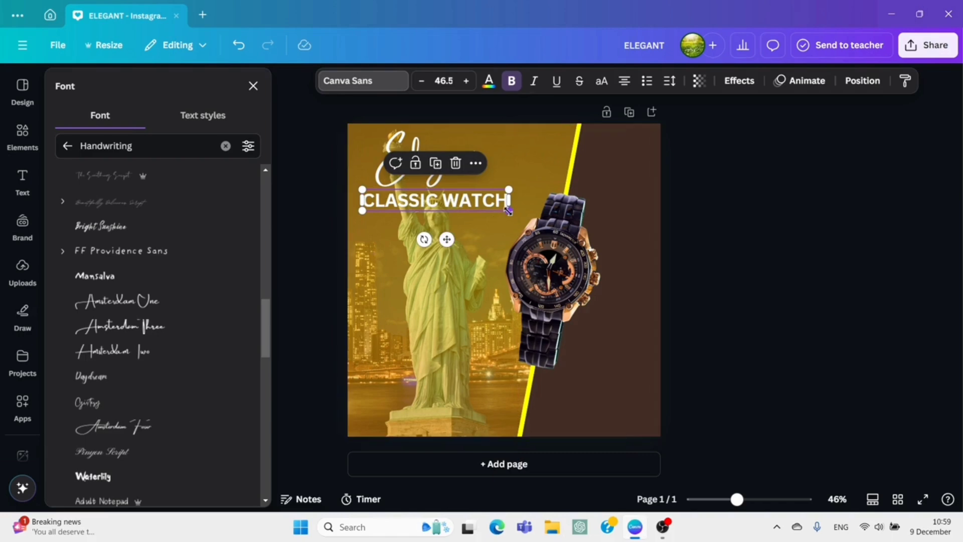
left_click_drag(510, 211, 552, 217)
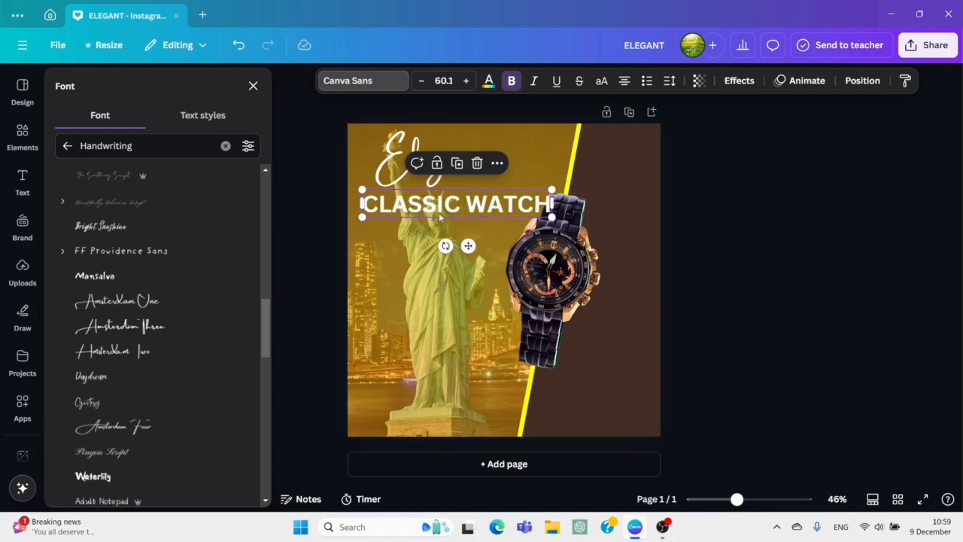
mouse_move(434, 211)
left_mouse_down()
mouse_move(444, 225)
mouse_move(421, 205)
left_mouse_up()
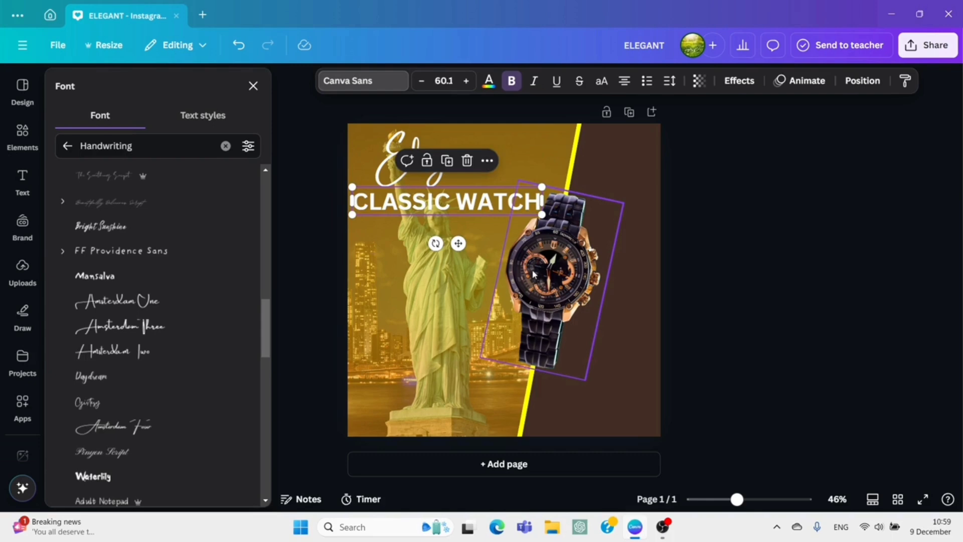
Shift the watch slightly down along the yellow line and enlarge the "CLASSIC WATCH" heading to about size 65.
left_click_drag(535, 274, 541, 288)
left_click(456, 205)
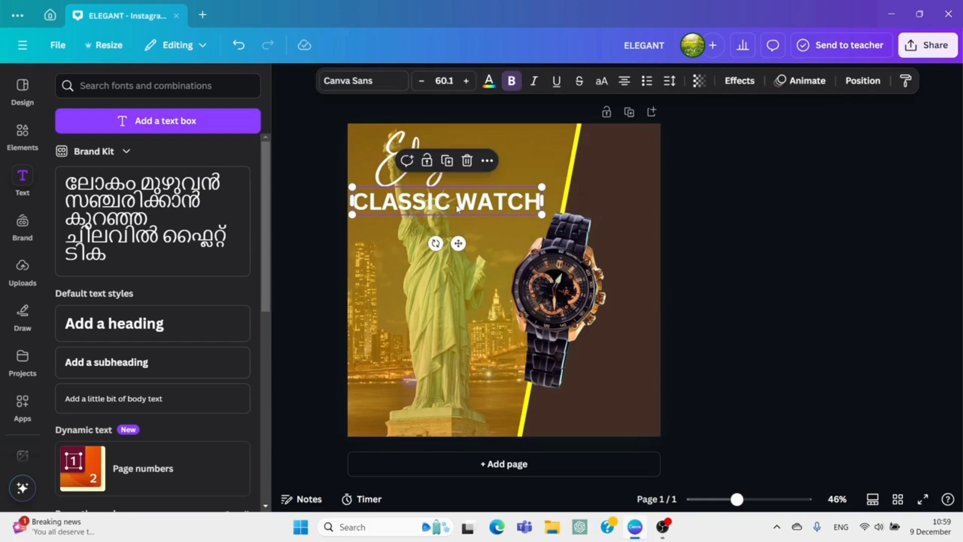
left_click_drag(544, 186, 558, 186)
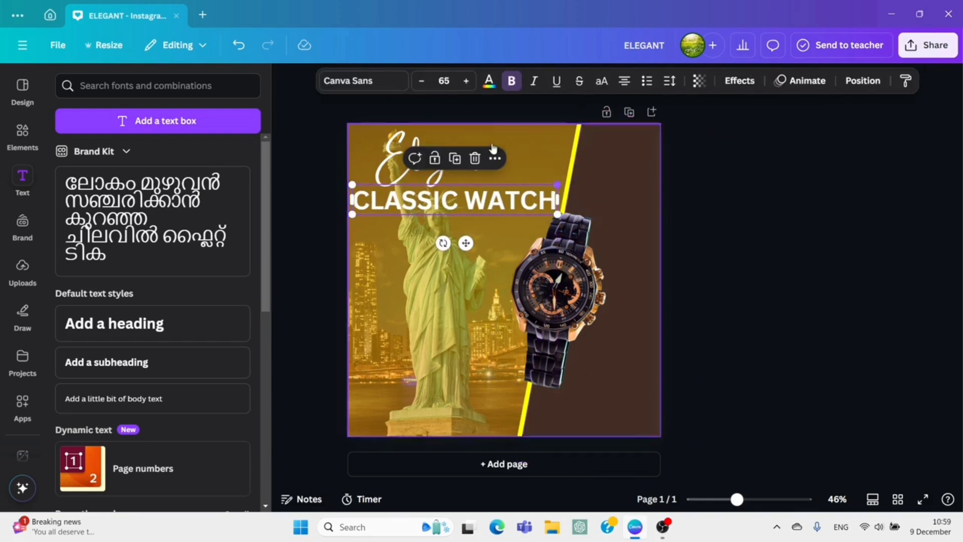
Set the "CLASSIC WATCH" heading in Bebas Neue and enlarge it to about size 109, reaching from the page's left edge to the yellow line.
left_click(390, 86)
left_click(125, 355)
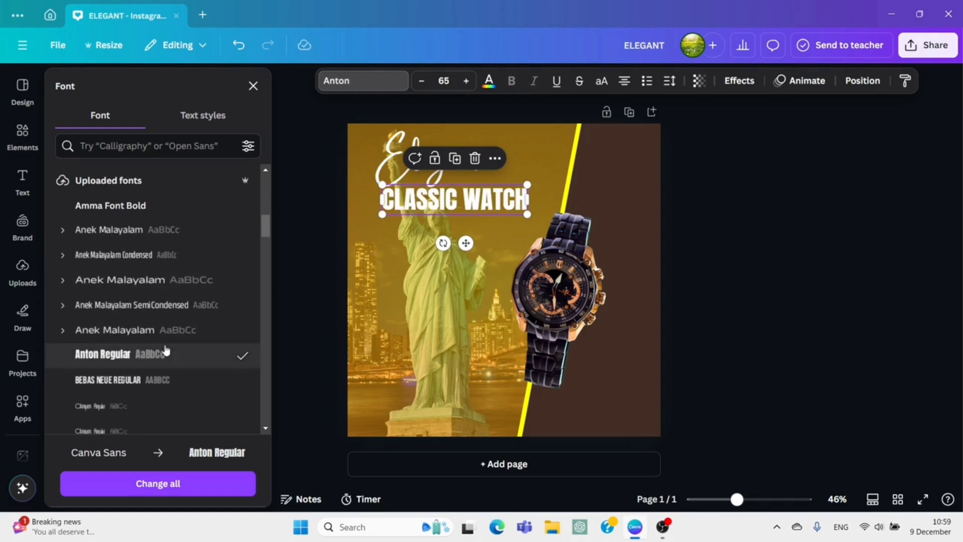
left_click(133, 379)
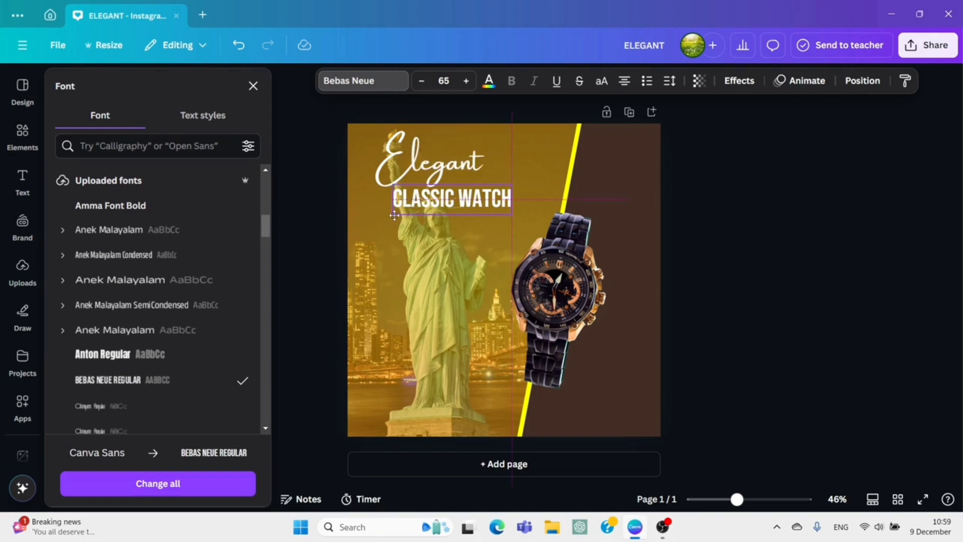
left_click_drag(396, 214, 353, 228)
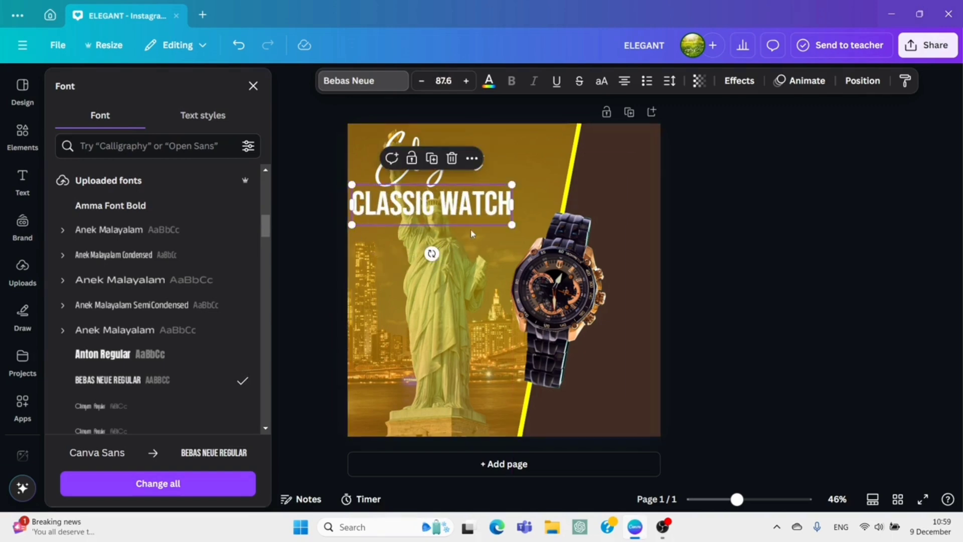
left_click_drag(513, 225, 556, 231)
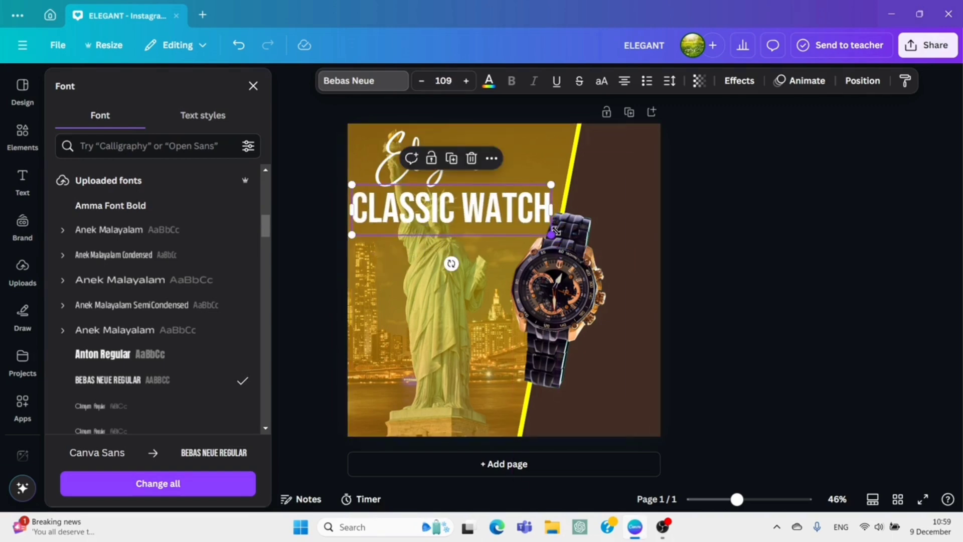
Widen the letter spacing of "CLASSIC WATCH" to about 79 and resize the heading to fit on one line before the yellow line.
left_click(668, 85)
left_click_drag(631, 129, 633, 131)
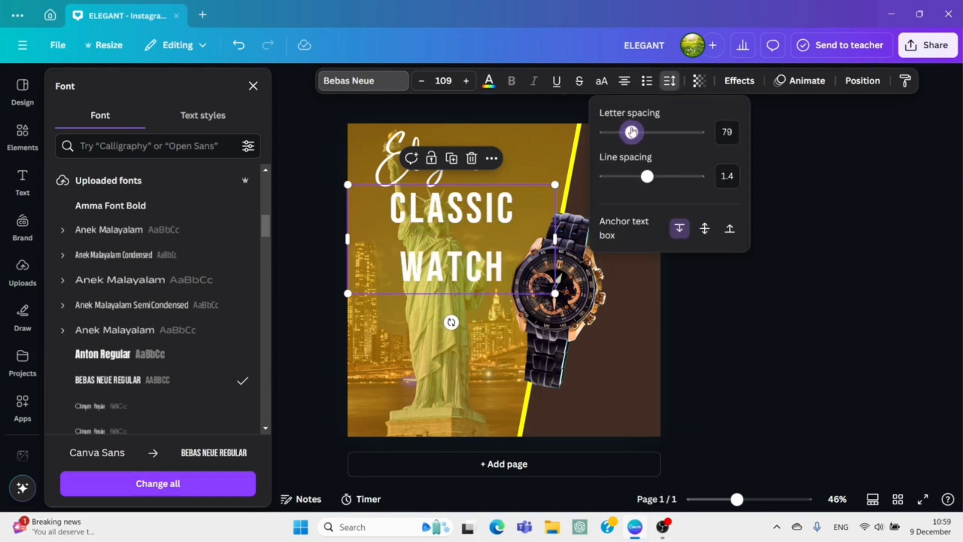
left_click_drag(558, 237, 513, 202)
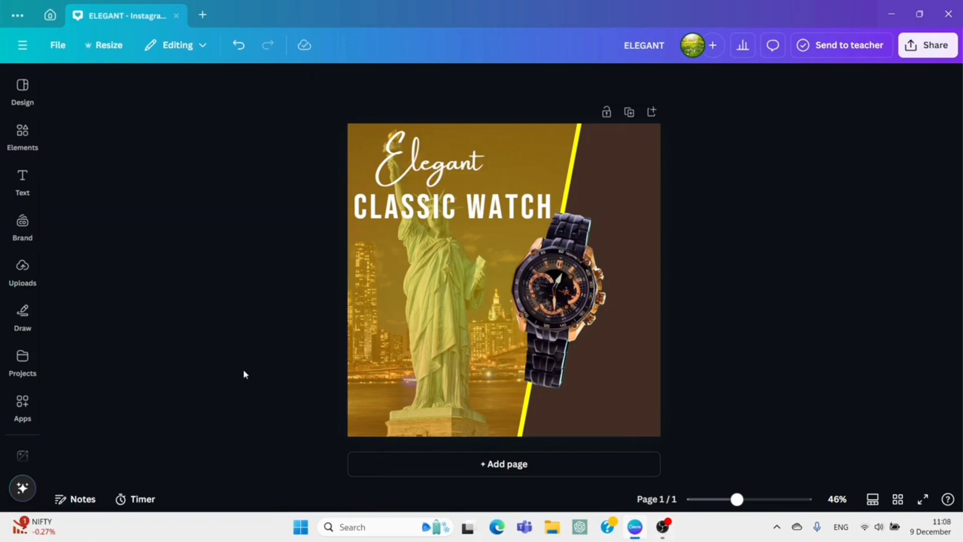
Add a subheading to the page with the text "BRAND LOGO".
left_click(22, 226)
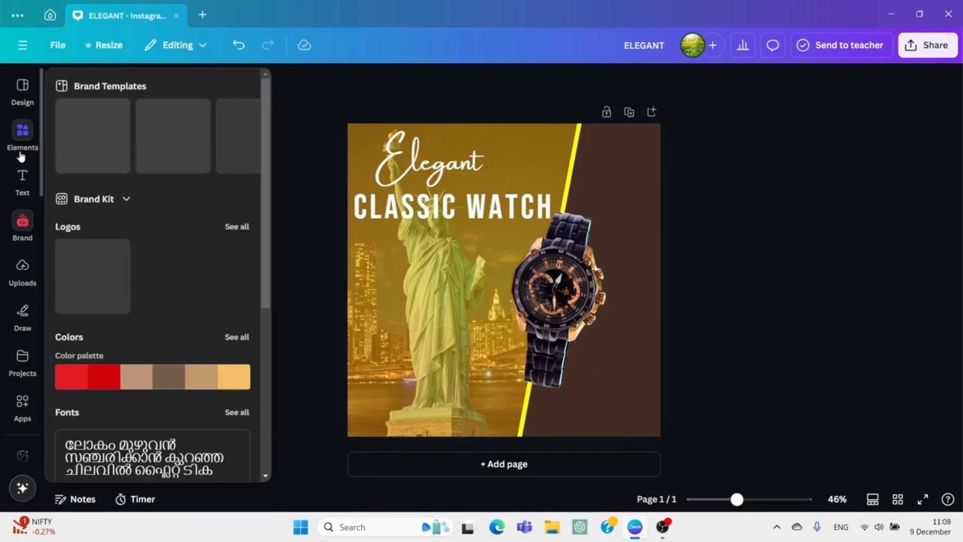
left_click(22, 131)
left_click(24, 175)
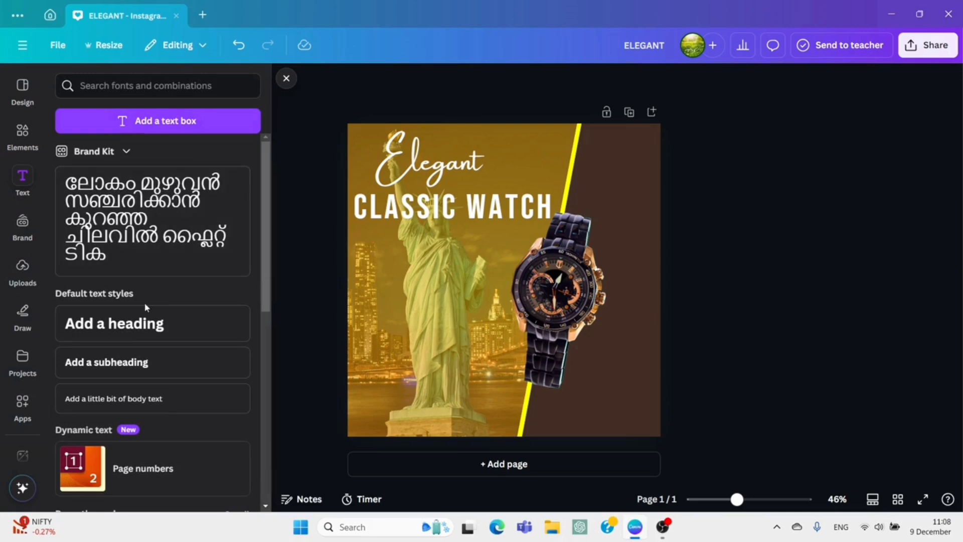
left_click(140, 364)
type("b")
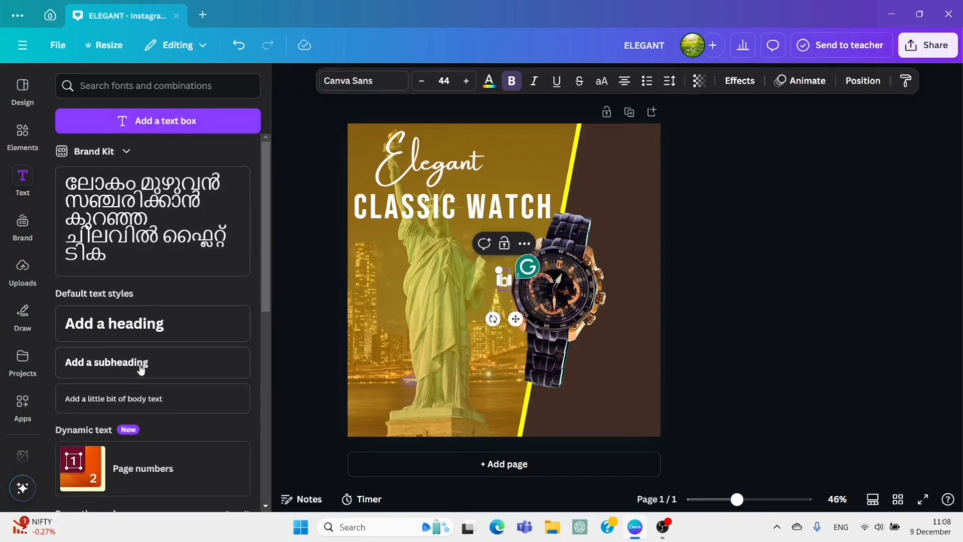
key("BackSpace")
type("B")
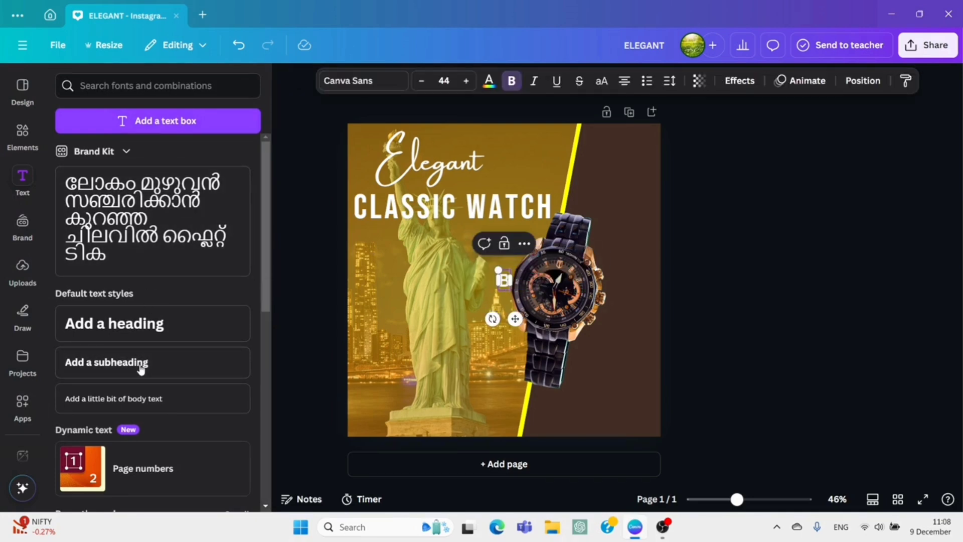
type("RAND LOGO")
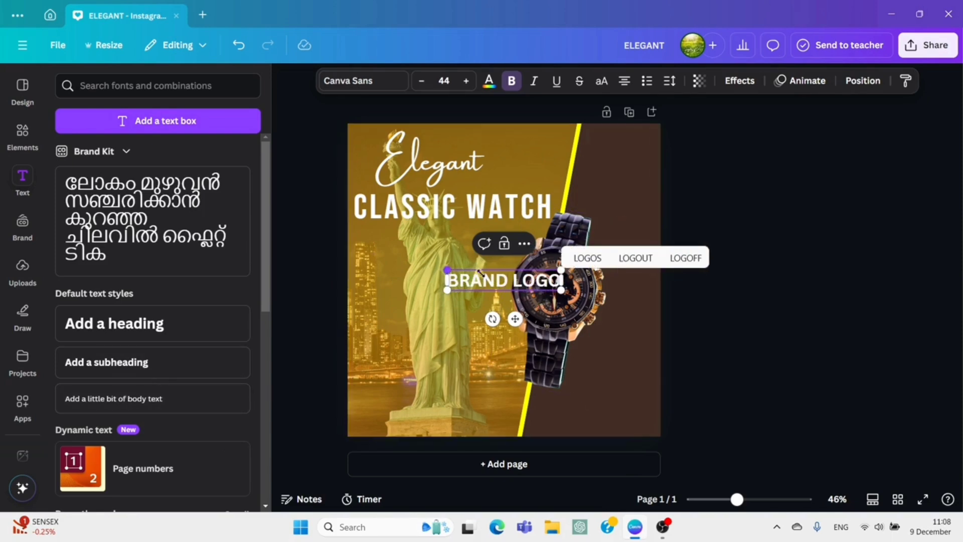
Shrink "BRAND LOGO" to about size 26, move it to the brown strip's upper right corner and split it into two lines.
left_click_drag(446, 270, 494, 278)
left_click_drag(540, 318, 629, 171)
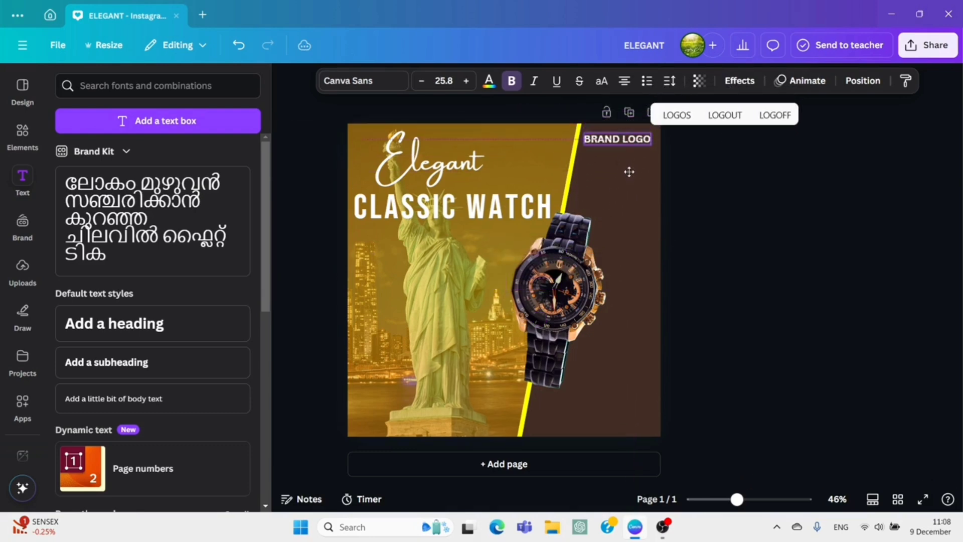
left_click(624, 140)
key("Return")
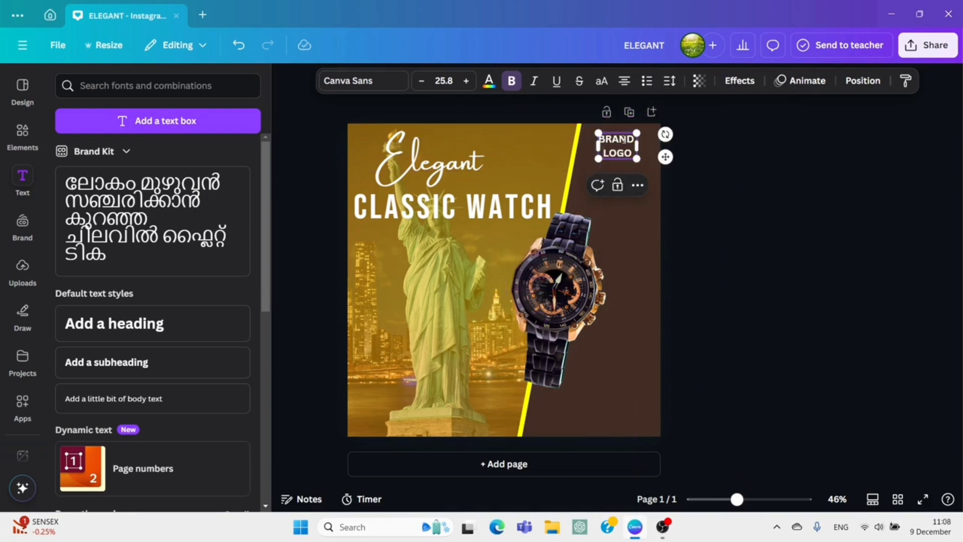
Shrink "BRAND LOGO" to about size 16.8 and move it closer to the page's upper right corner.
left_click_drag(638, 128, 624, 143)
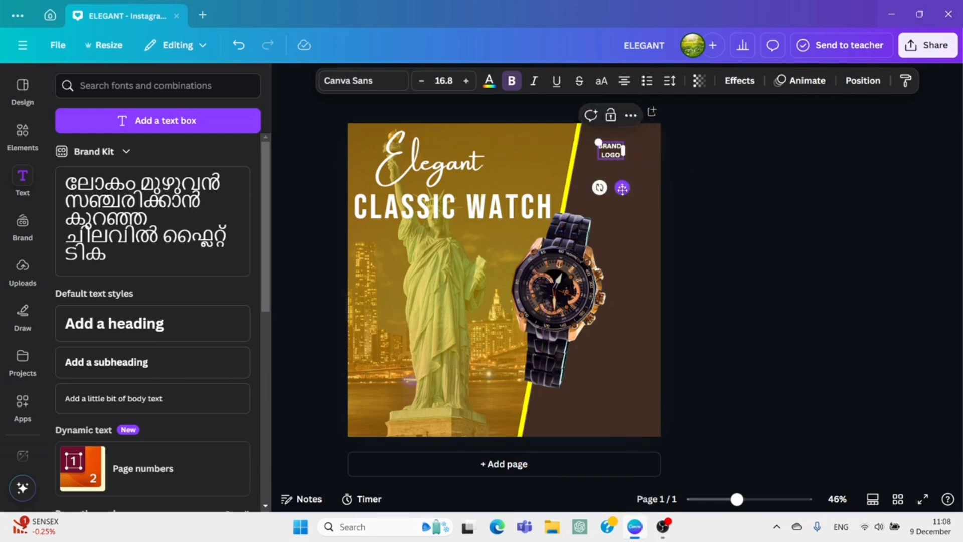
left_click_drag(623, 188, 642, 183)
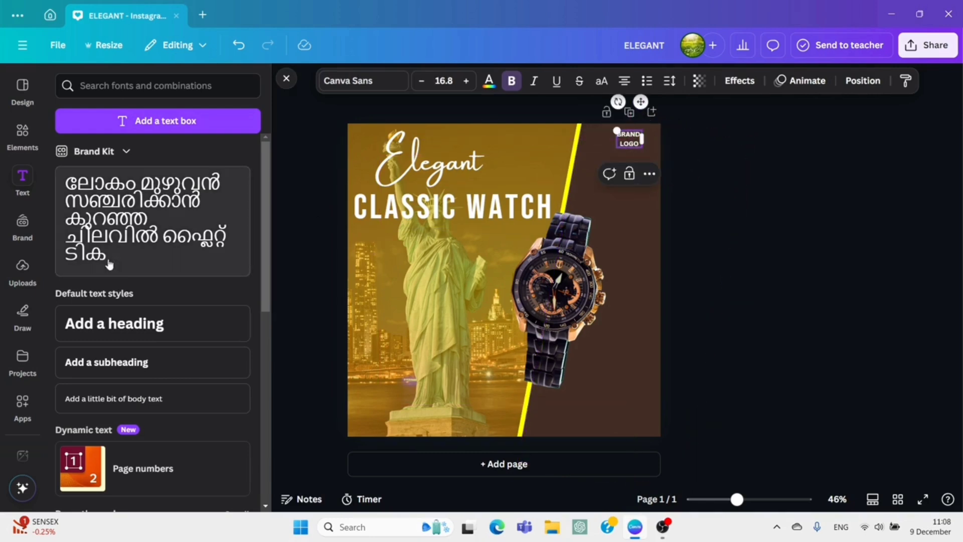
Add a triple-chevron graphic found through an "abstract dot" graphics search and place it small in the page's lower left corner.
left_click(22, 149)
left_click(184, 87)
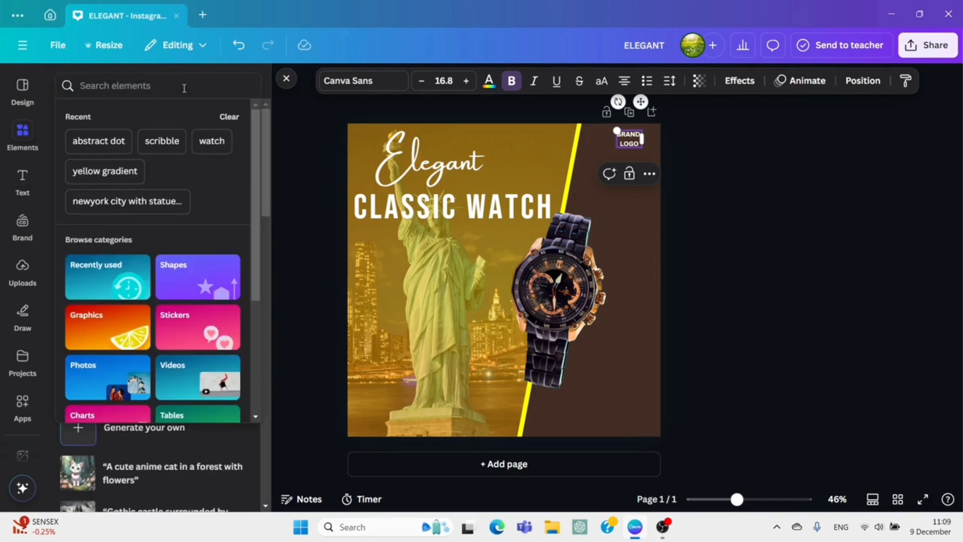
type("ABSTRACT")
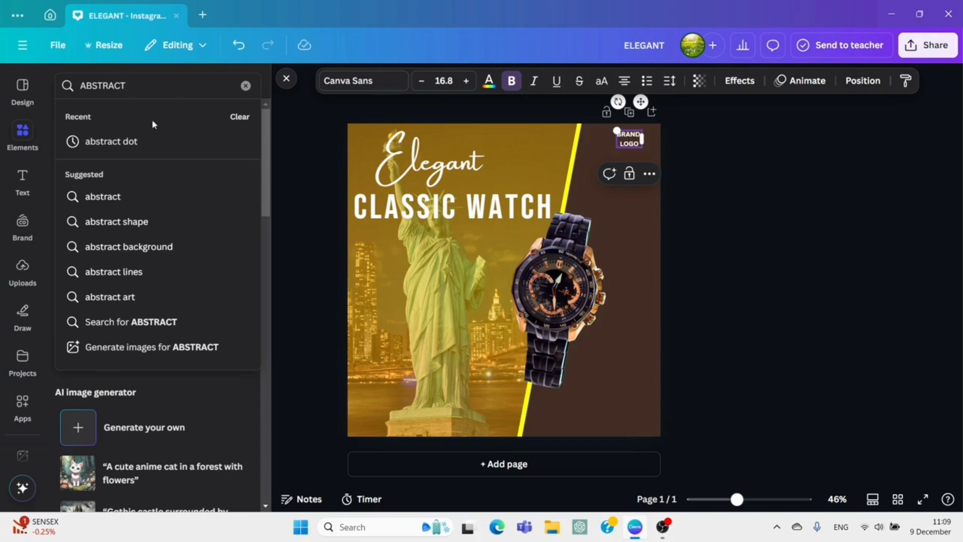
left_click(136, 142)
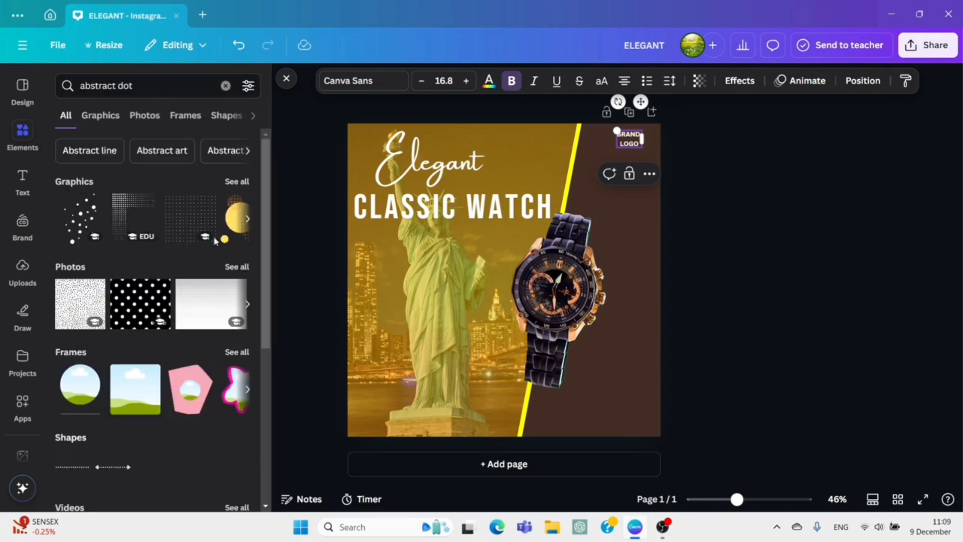
left_click(238, 181)
scroll(111, 370, "down", 3)
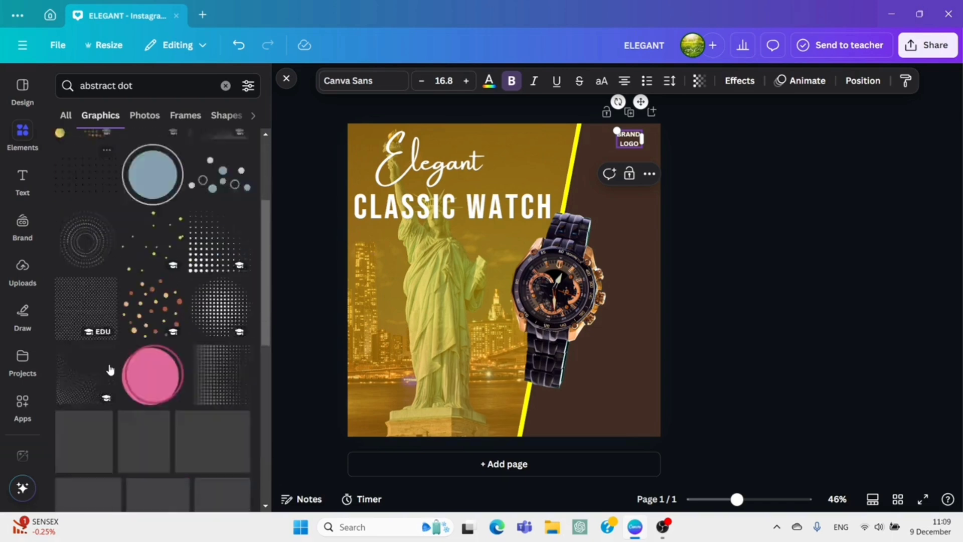
scroll(110, 369, "down", 5)
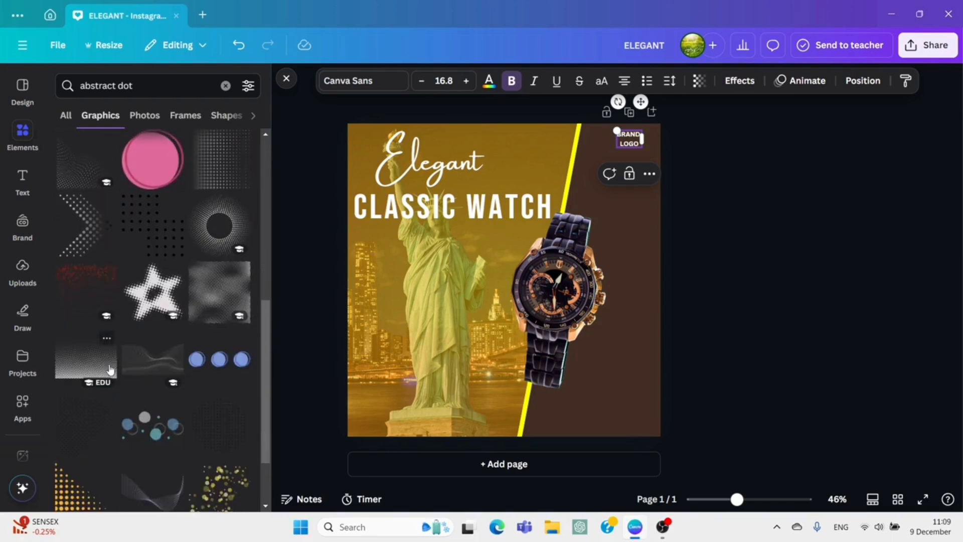
scroll(111, 369, "down", 10)
left_click(227, 320)
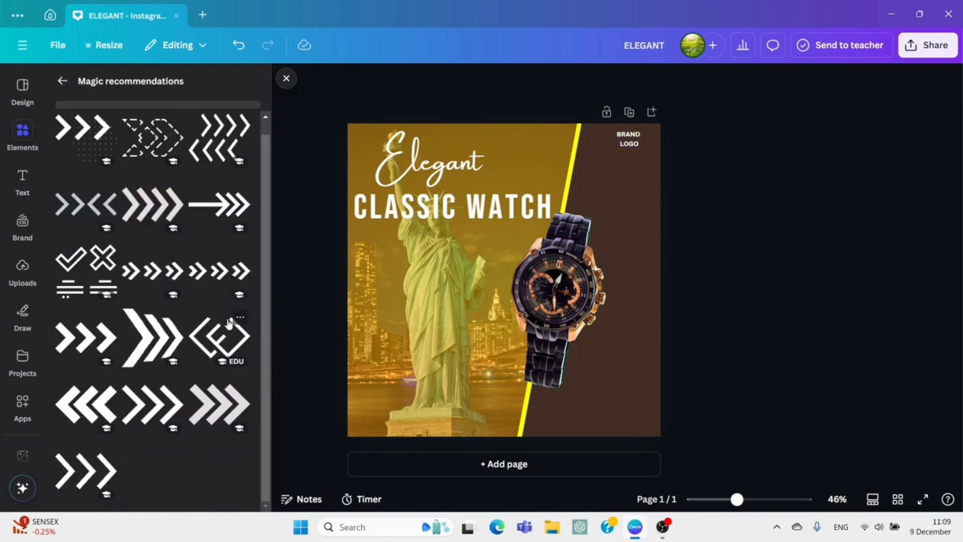
left_click(79, 341)
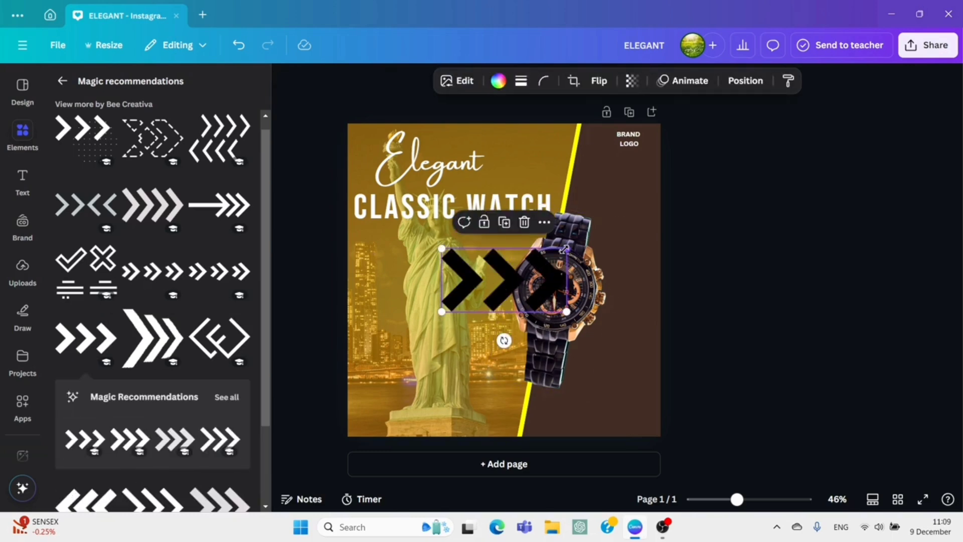
left_click_drag(564, 248, 474, 290)
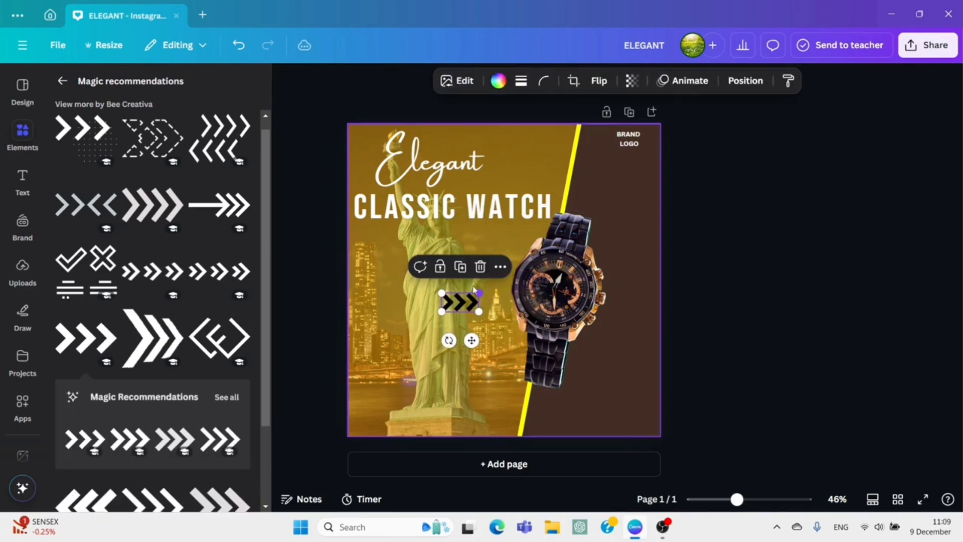
left_click_drag(471, 339, 387, 433)
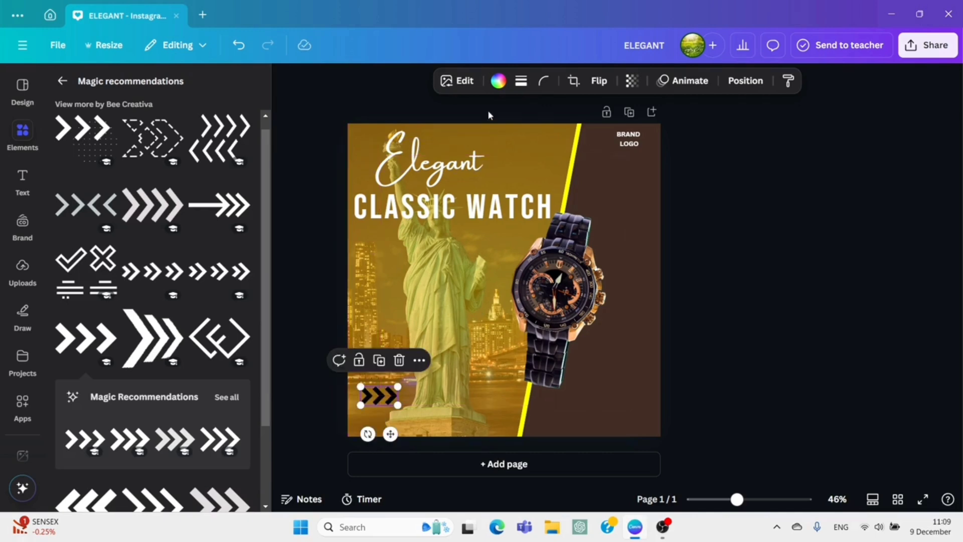
Colour the chevrons white (#ffffff) and place a copy on the brown strip below "BRAND LOGO", beside the yellow line.
left_click(499, 81)
left_click(203, 181)
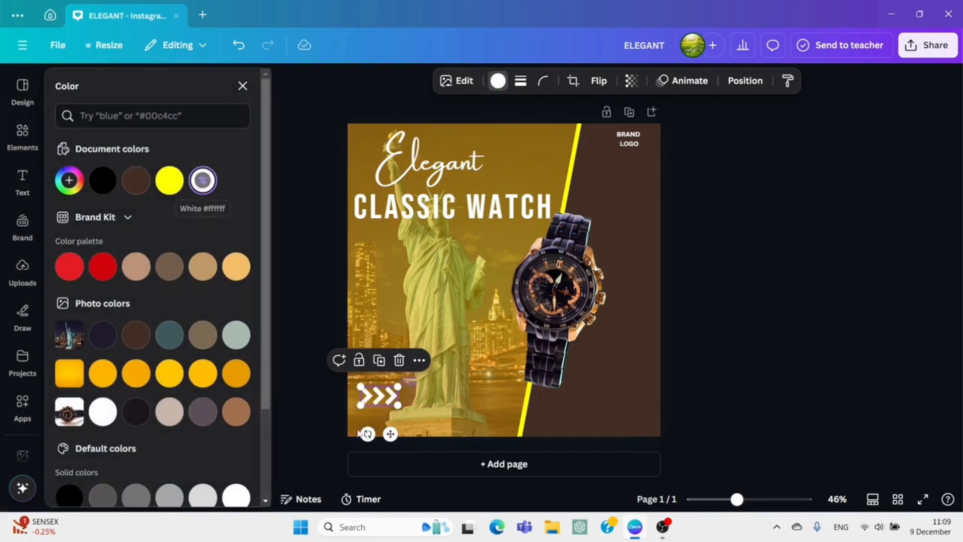
left_click_drag(378, 397, 598, 175)
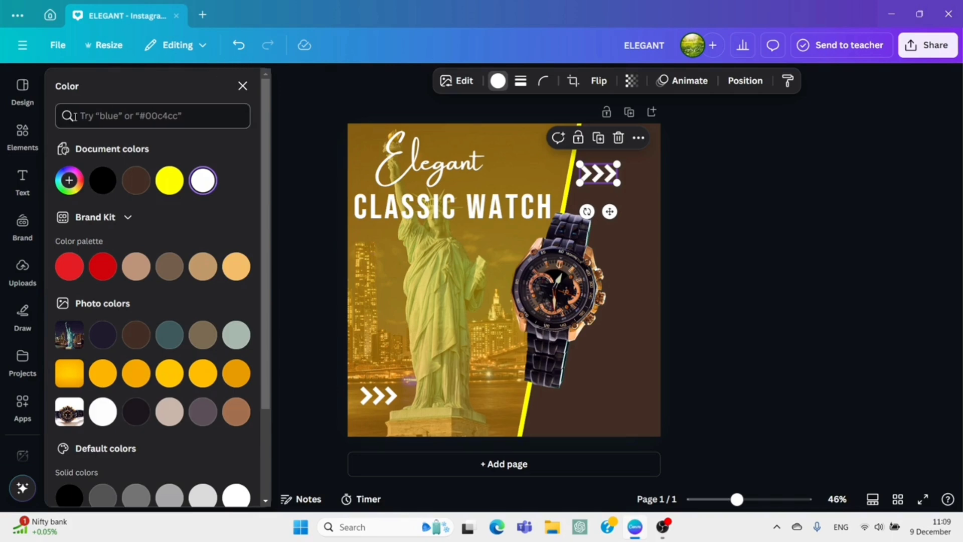
Search the elements for "order now" graphics and add the orange "SHOP NOW" button graphic.
left_click(23, 130)
left_click(169, 84)
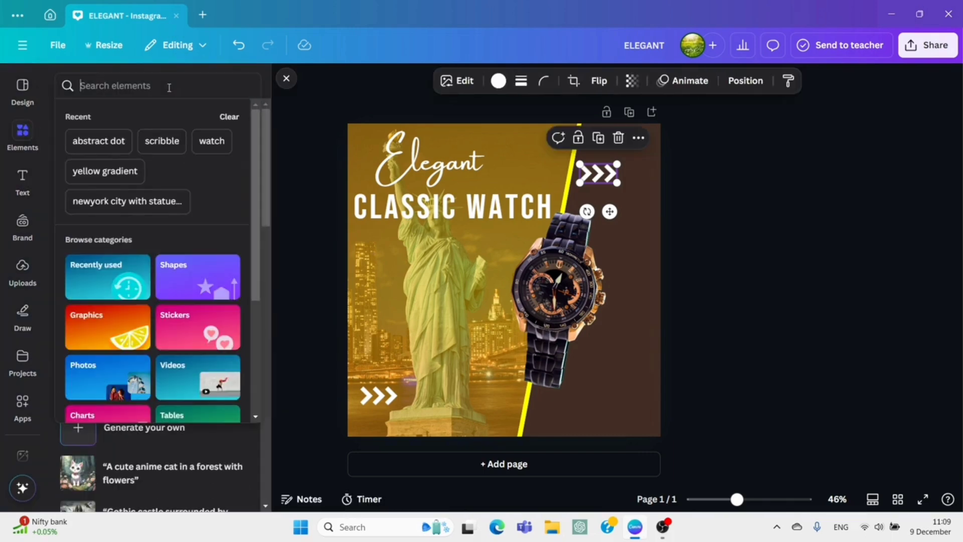
type("oRDER")
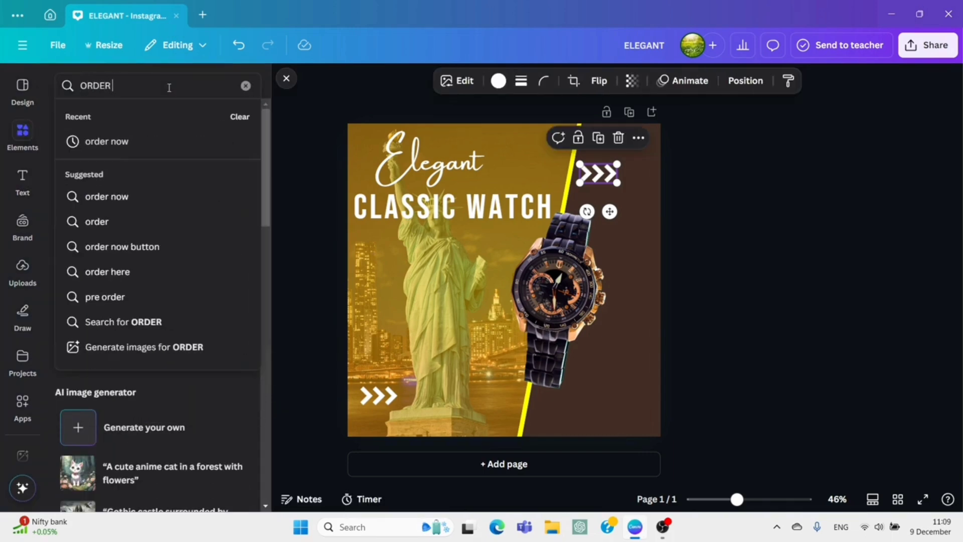
type(" NOW")
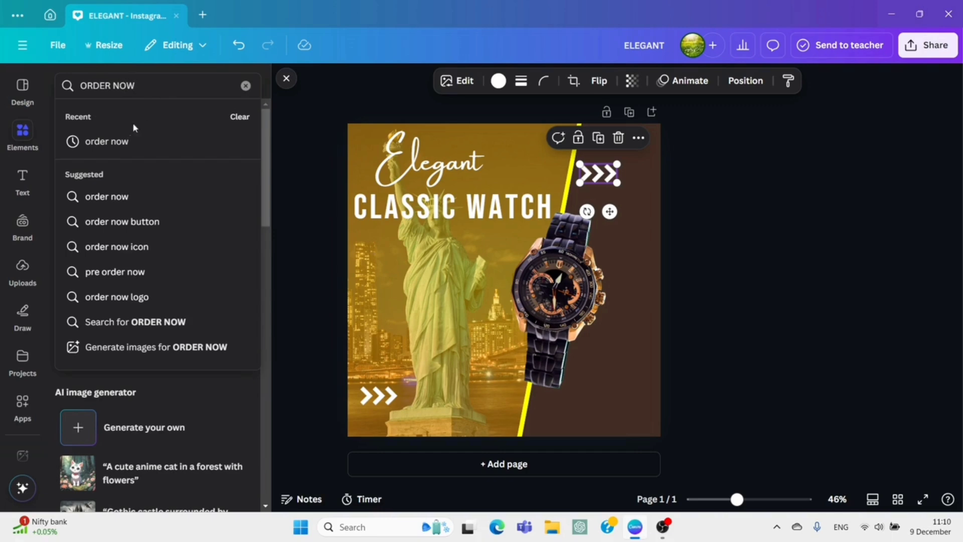
left_click(120, 138)
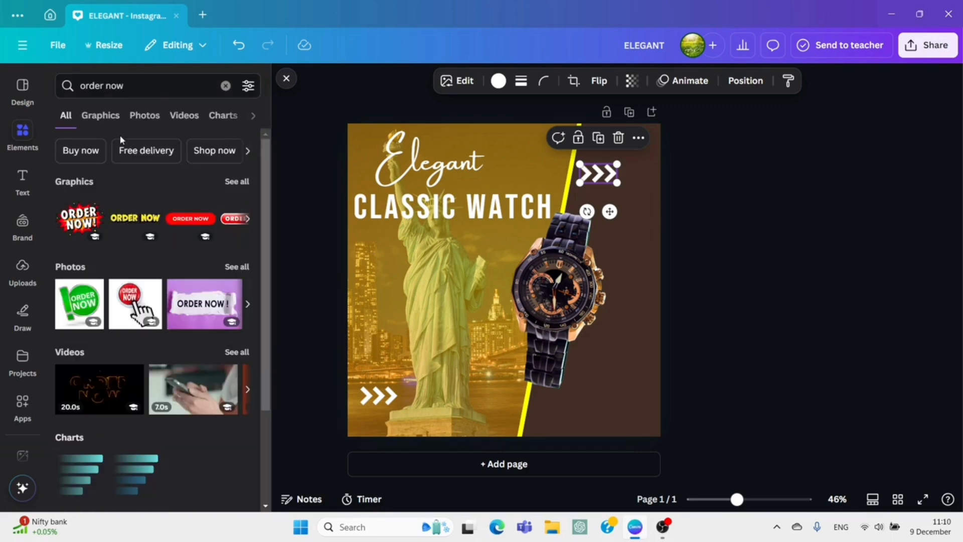
left_click(242, 182)
scroll(160, 399, "down", 6)
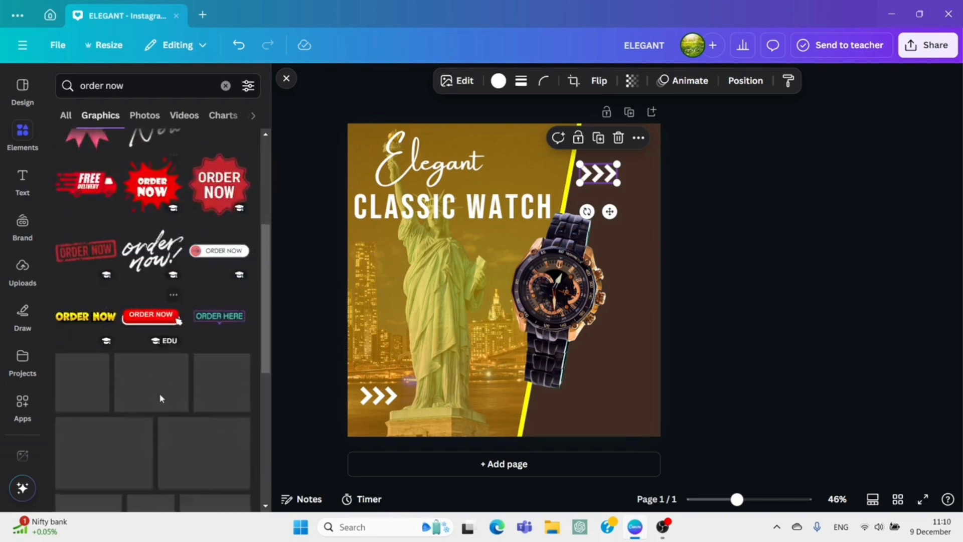
scroll(161, 399, "down", 5)
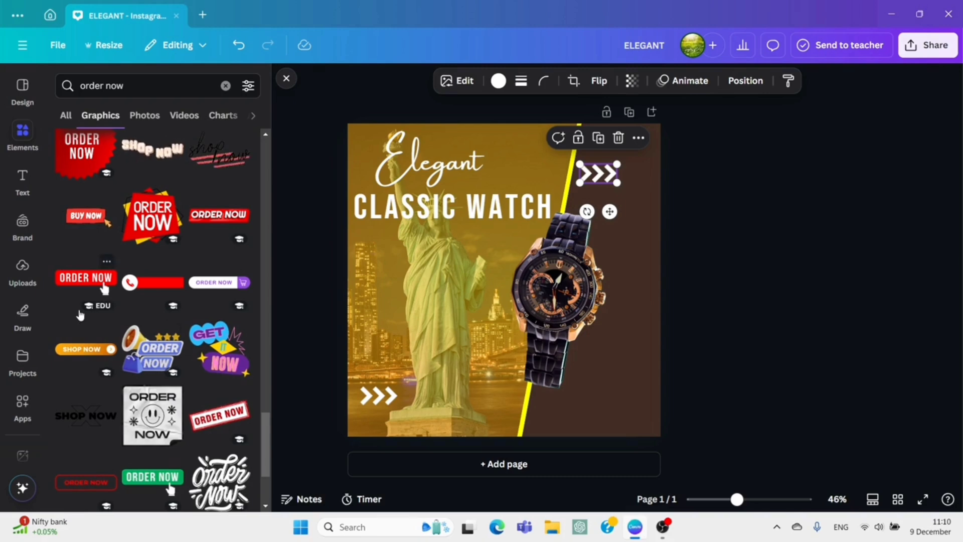
left_click(73, 352)
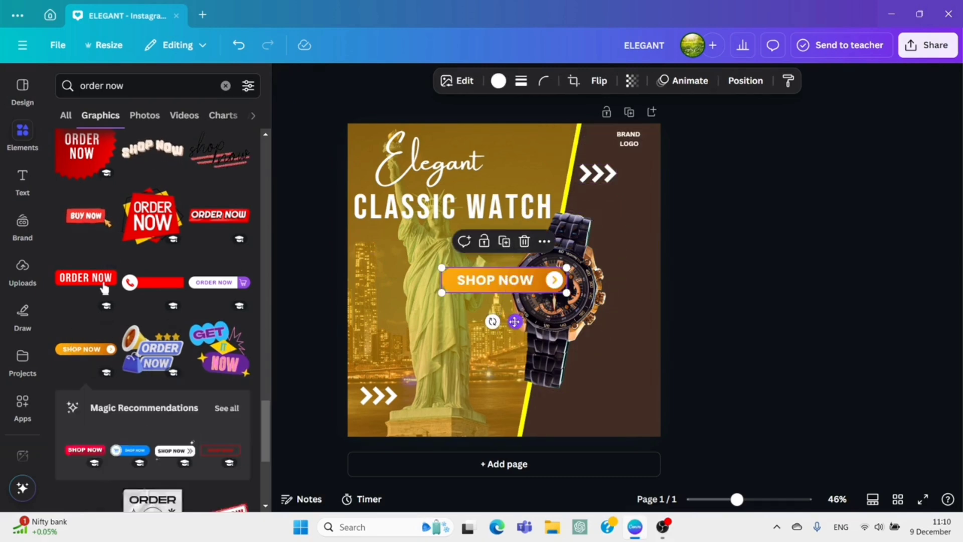
Shrink the "SHOP NOW" button and position it on the brown strip just below the watch.
left_click_drag(557, 368, 609, 465)
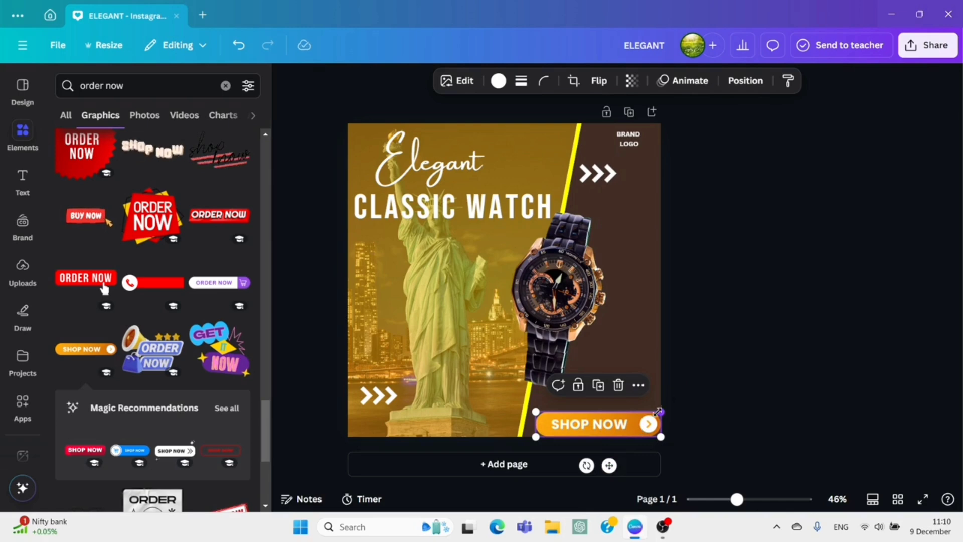
left_click_drag(658, 412, 612, 420)
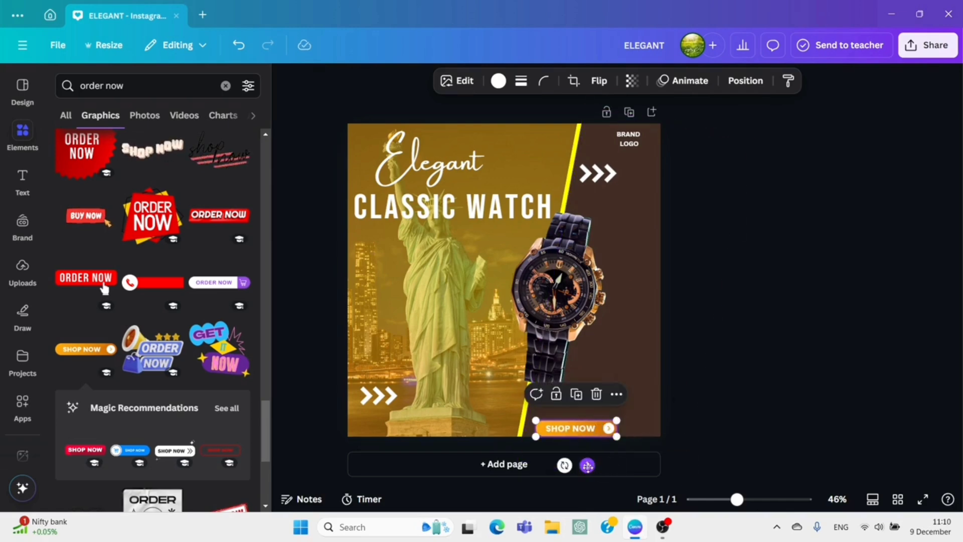
left_click_drag(587, 465, 622, 430)
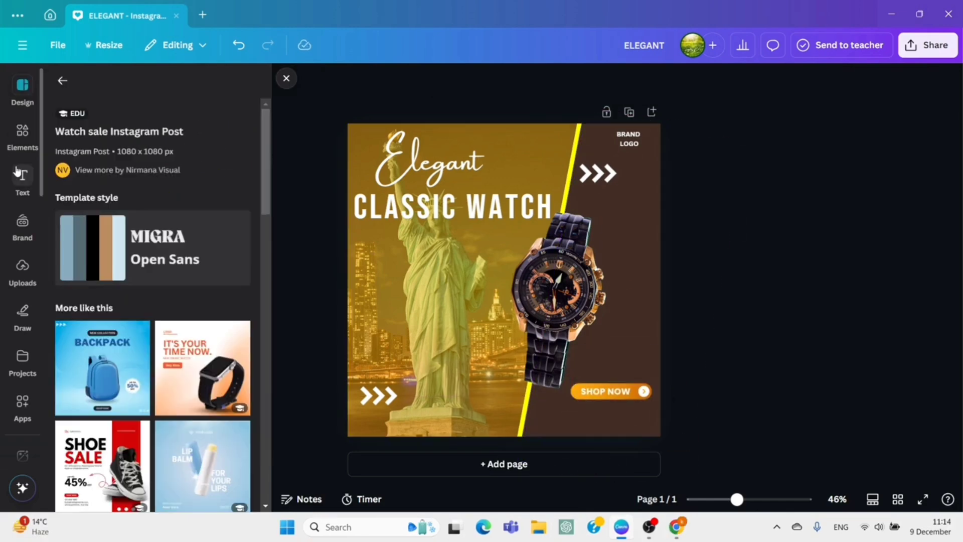
Add a subheading with the text "The perfect blend of luxury and utility.".
left_click(23, 181)
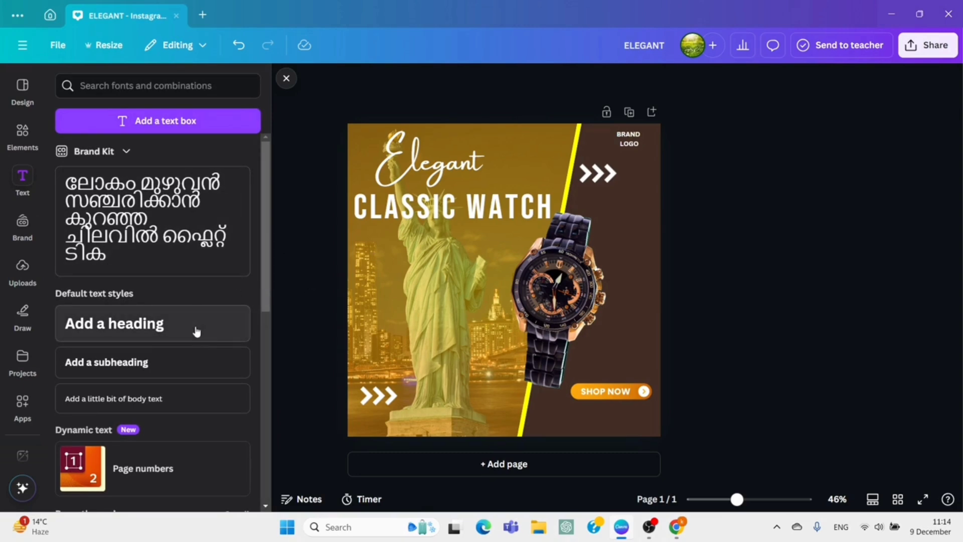
left_click(185, 358)
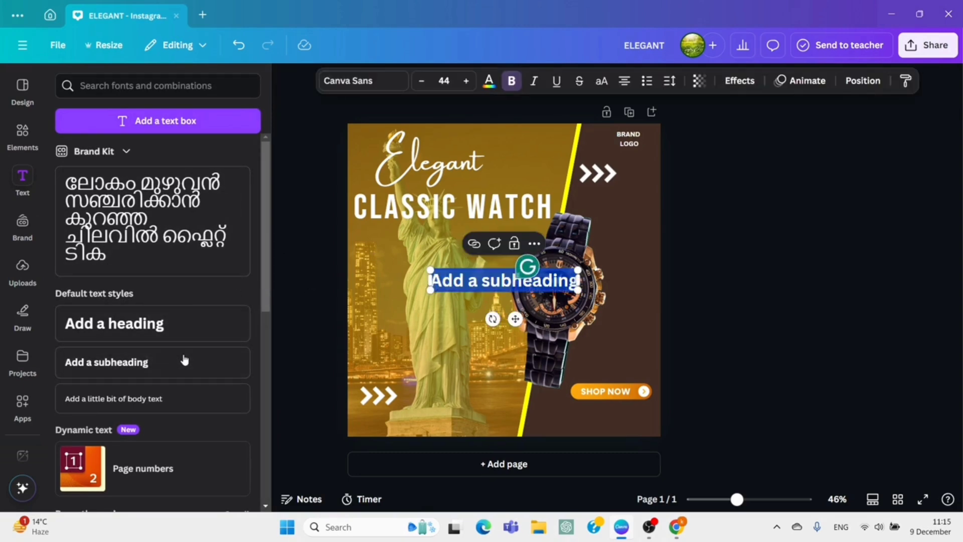
type("The perfect blend of luxury and utility")
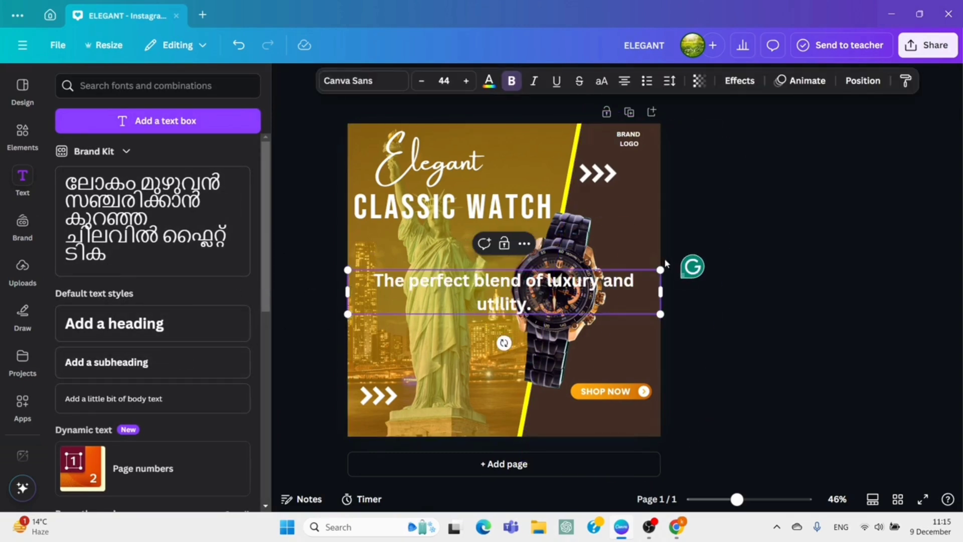
Shrink the tagline to about size 25.7, fit its box to one line and place it directly beneath "CLASSIC WATCH".
left_click_drag(660, 270, 598, 293)
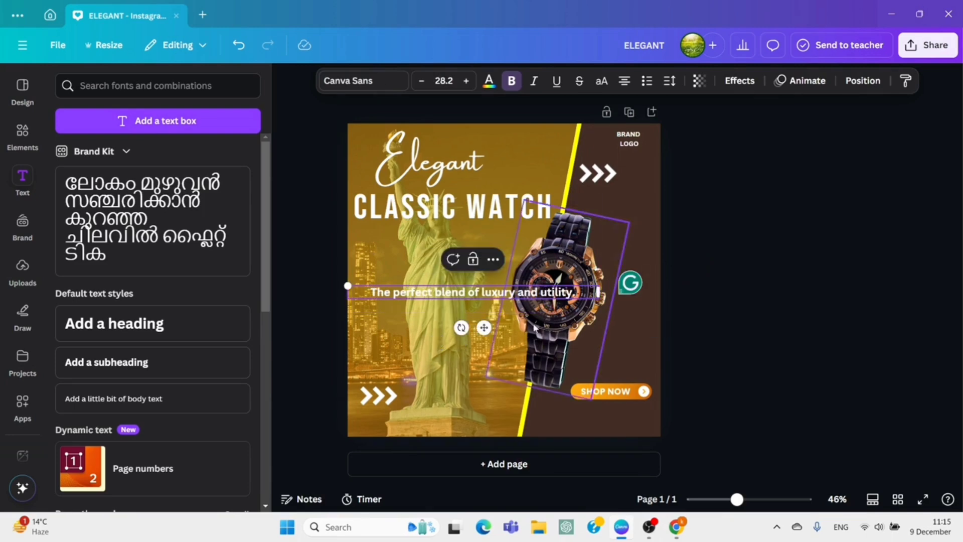
left_click_drag(484, 328, 467, 265)
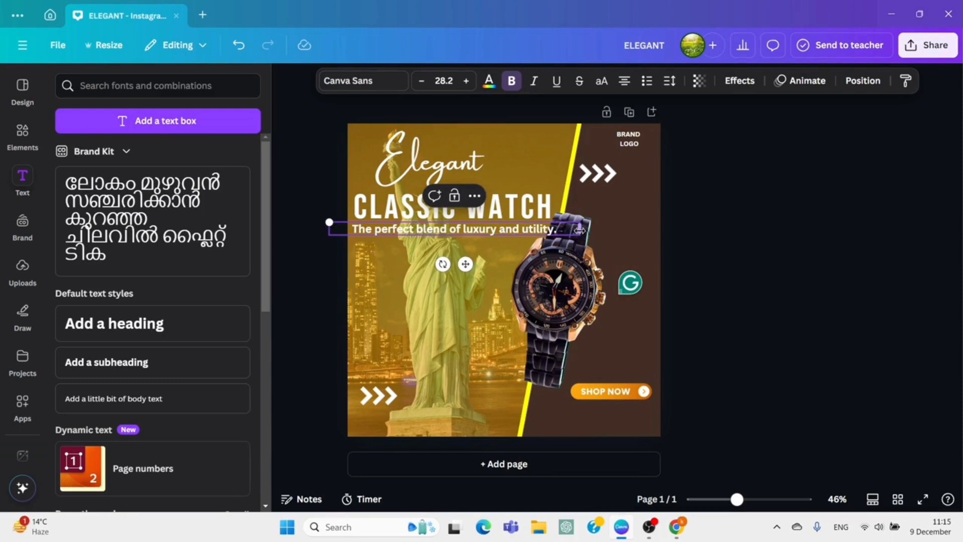
left_click_drag(581, 230, 540, 236)
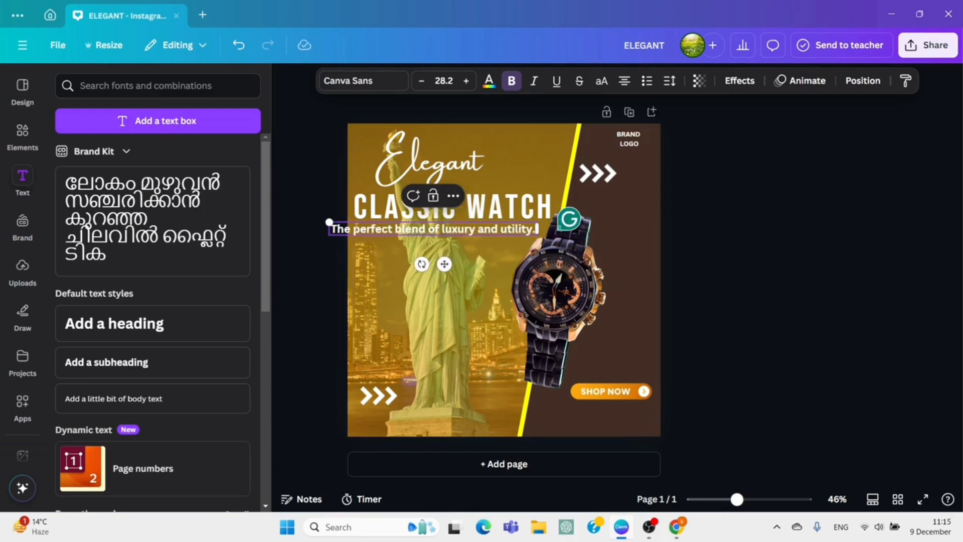
left_click_drag(328, 220, 348, 222)
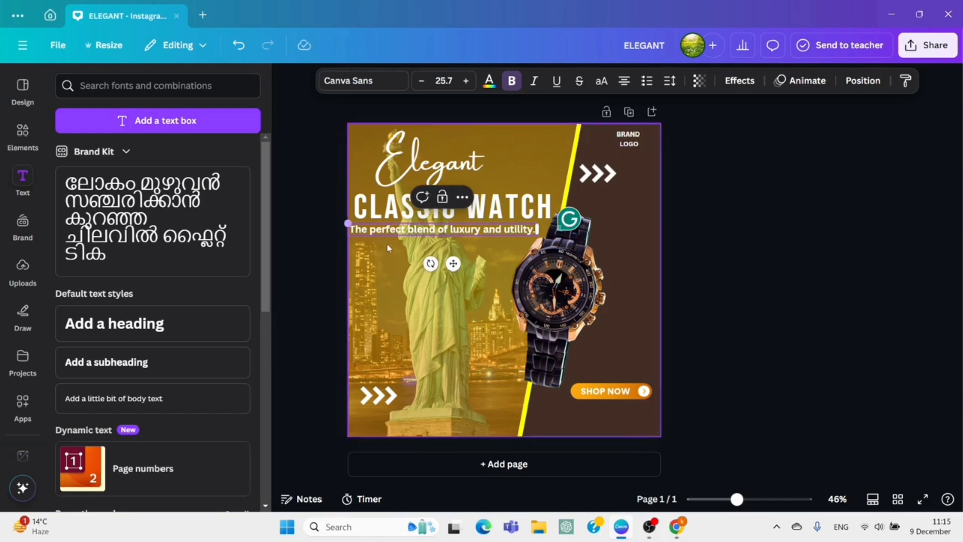
left_click_drag(453, 263, 463, 260)
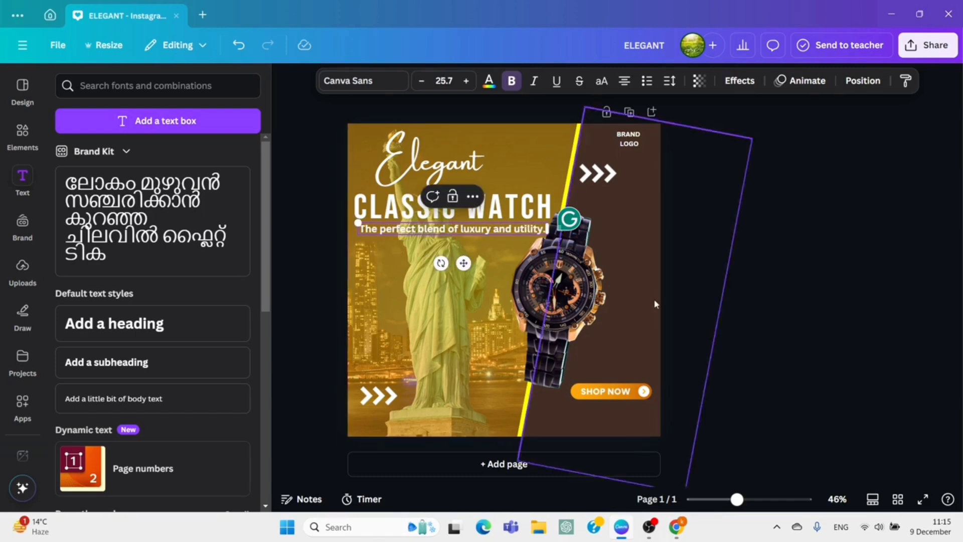
left_click(668, 304)
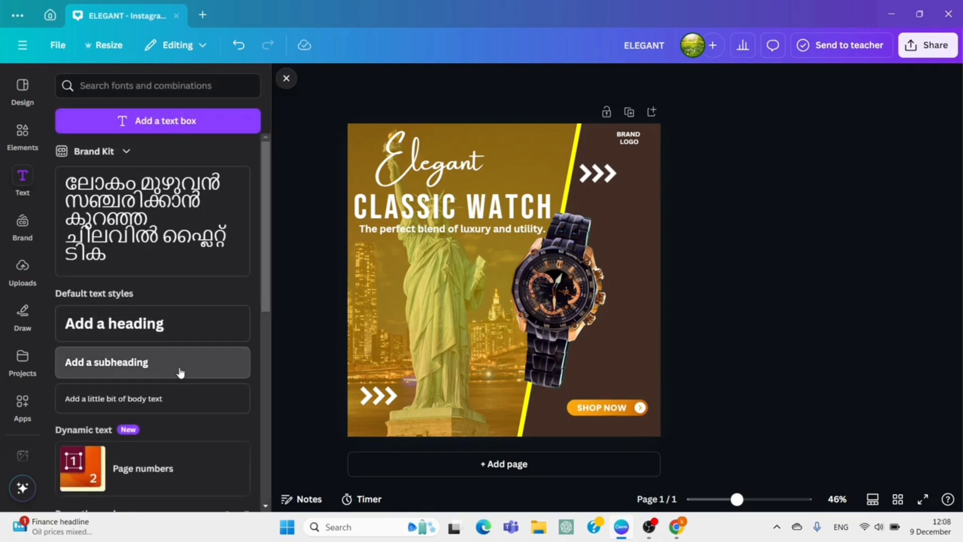
Add a subheading with the text "UPTO" and move it below the tagline, toward the page's left side.
left_click(180, 373)
type("U")
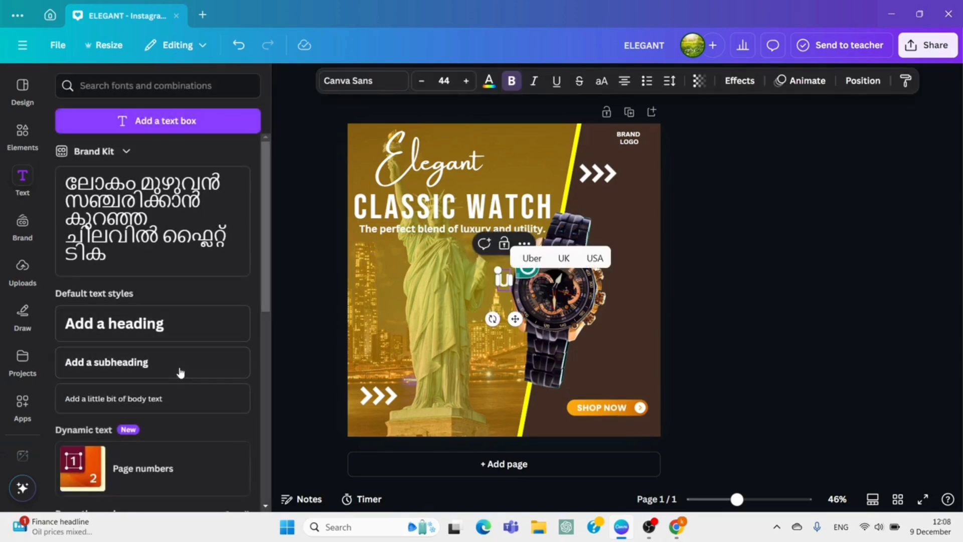
type("PTO")
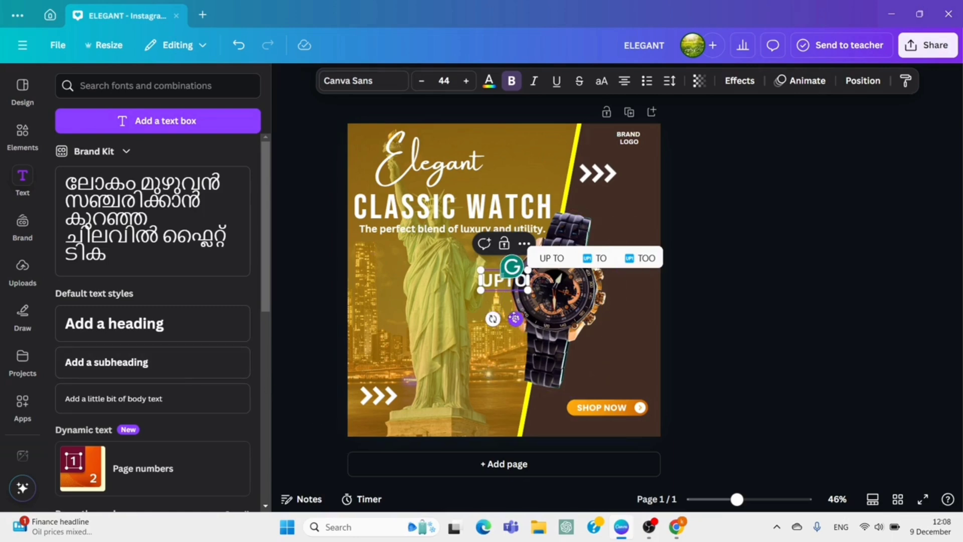
left_click_drag(515, 318, 413, 308)
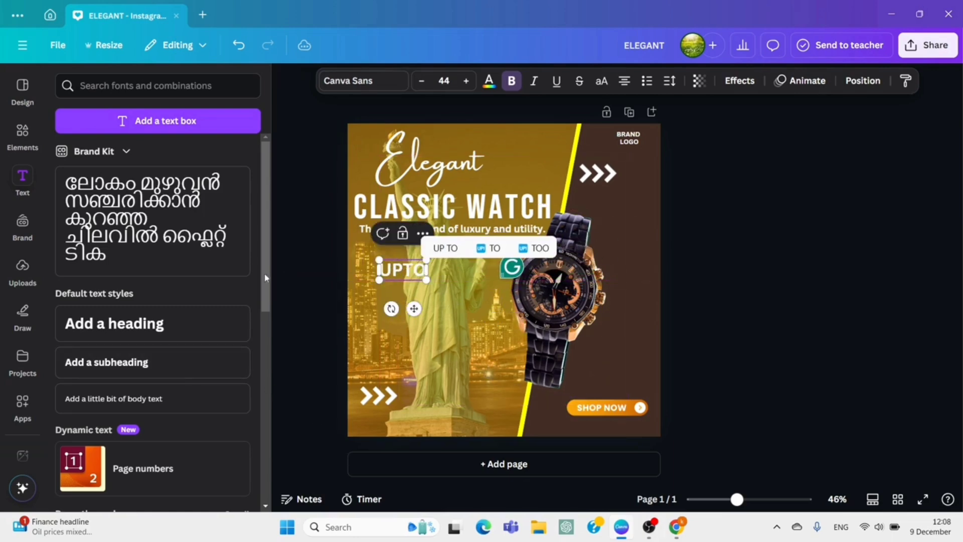
Change the "UPTO" text's font to Bebas Neue and shift it slightly up and to the left.
left_click(362, 87)
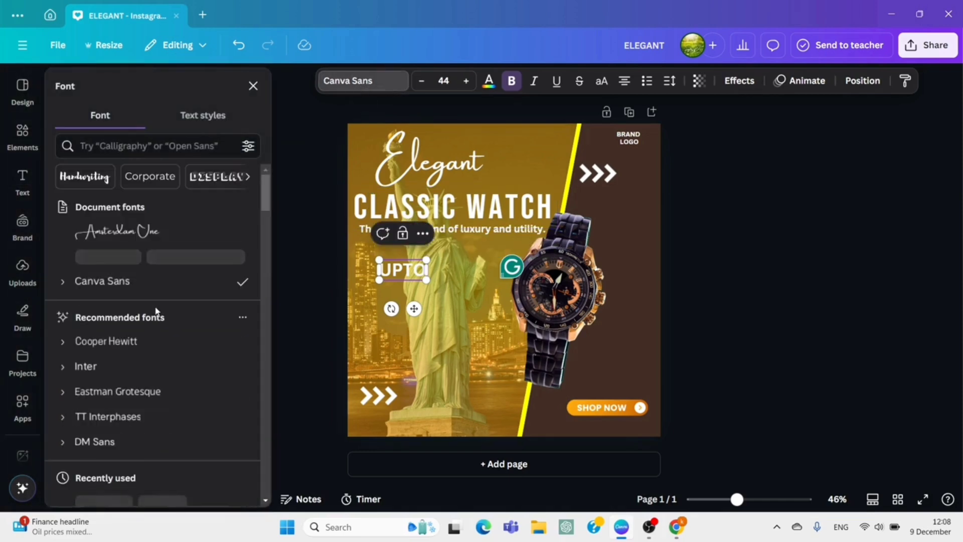
left_click(109, 443)
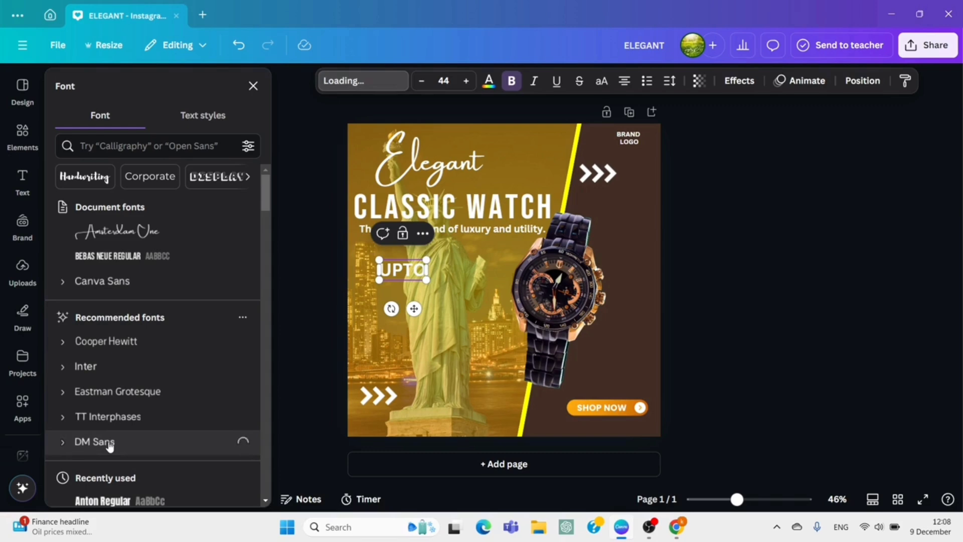
left_click(446, 215)
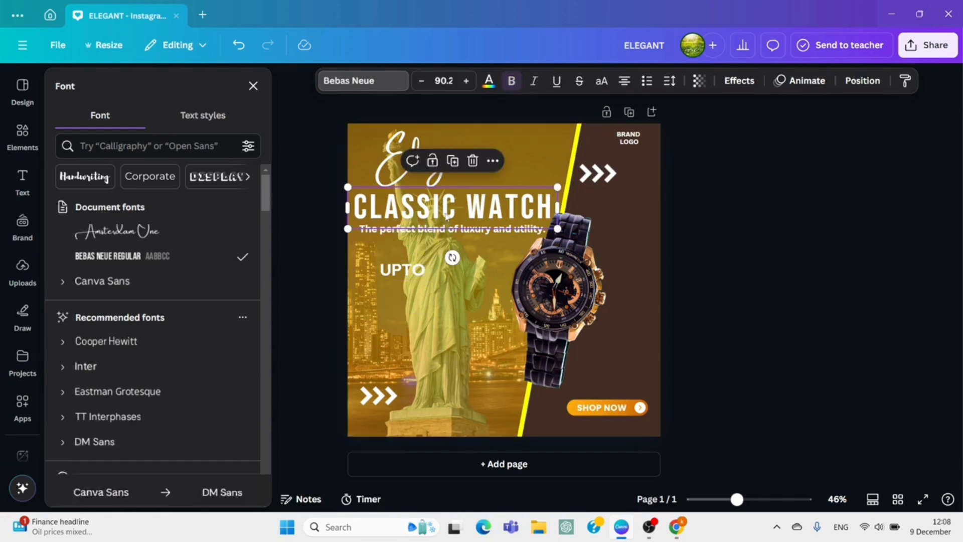
left_click(414, 273)
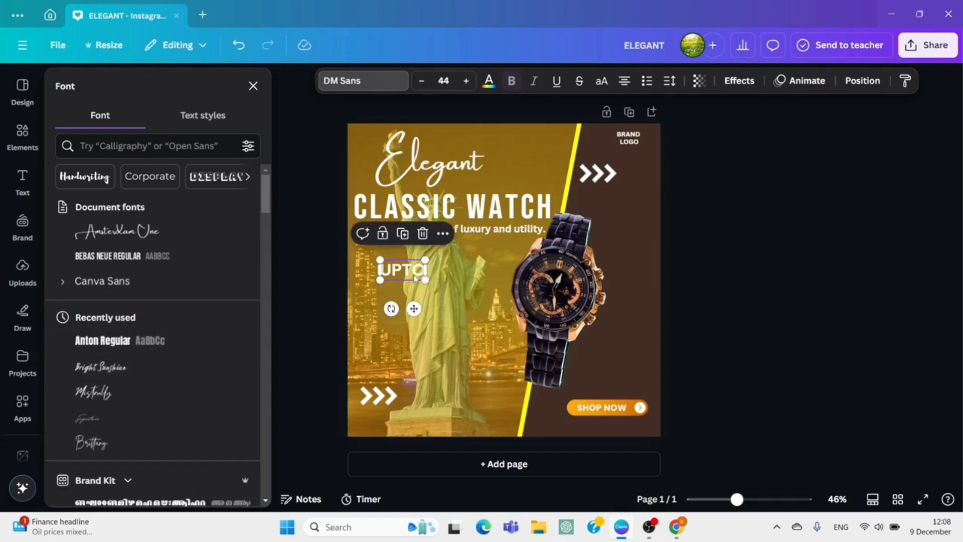
left_click(116, 257)
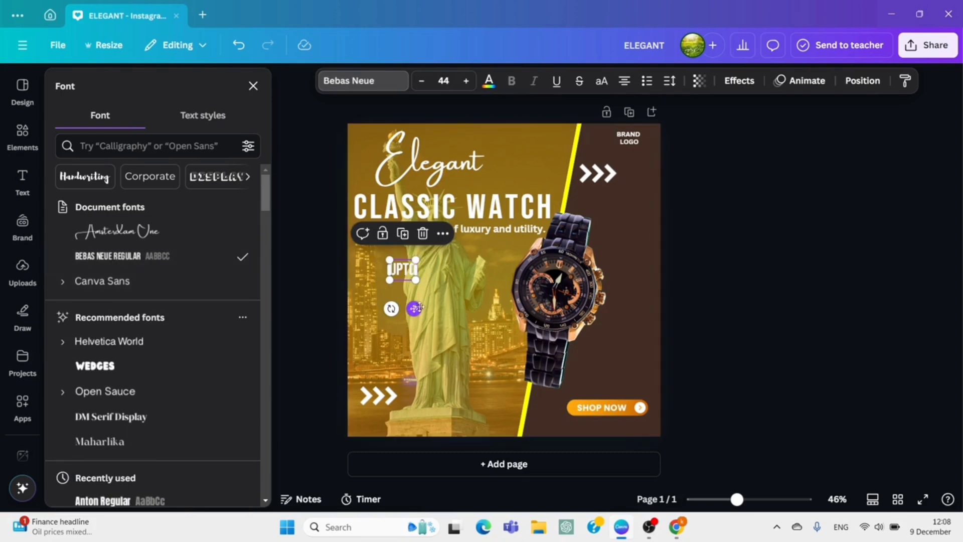
mouse_move(414, 309)
left_mouse_down()
mouse_move(390, 309)
mouse_move(403, 305)
left_mouse_up()
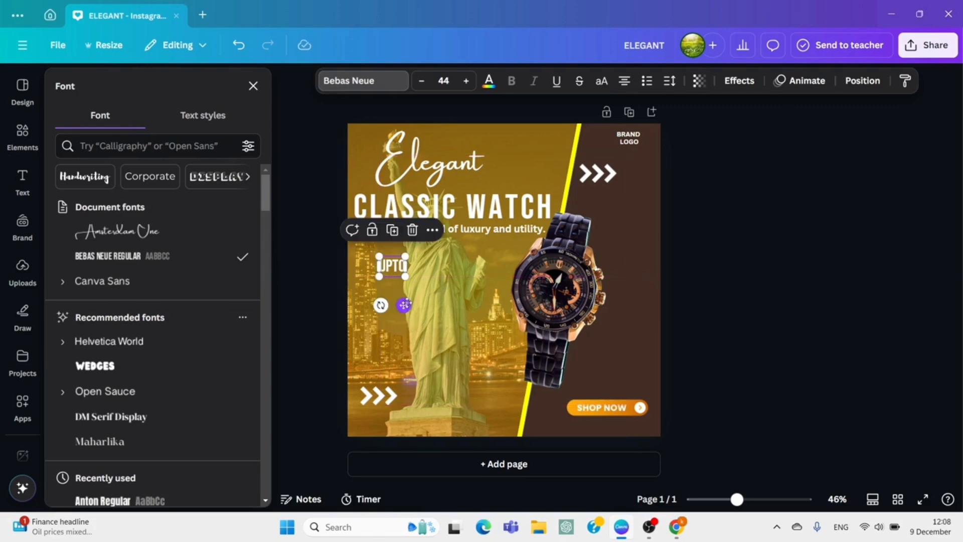
Duplicate "UPTO" directly beneath the original, replace the copy's text with "70% OFF" and enlarge it to about size 86.6.
left_click(393, 231)
left_click_drag(408, 309, 405, 322)
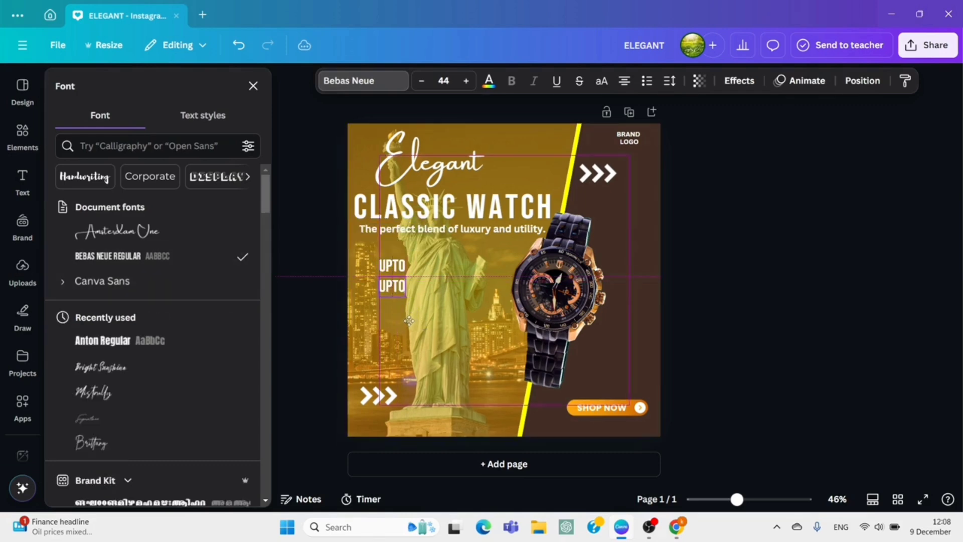
double_click(403, 291)
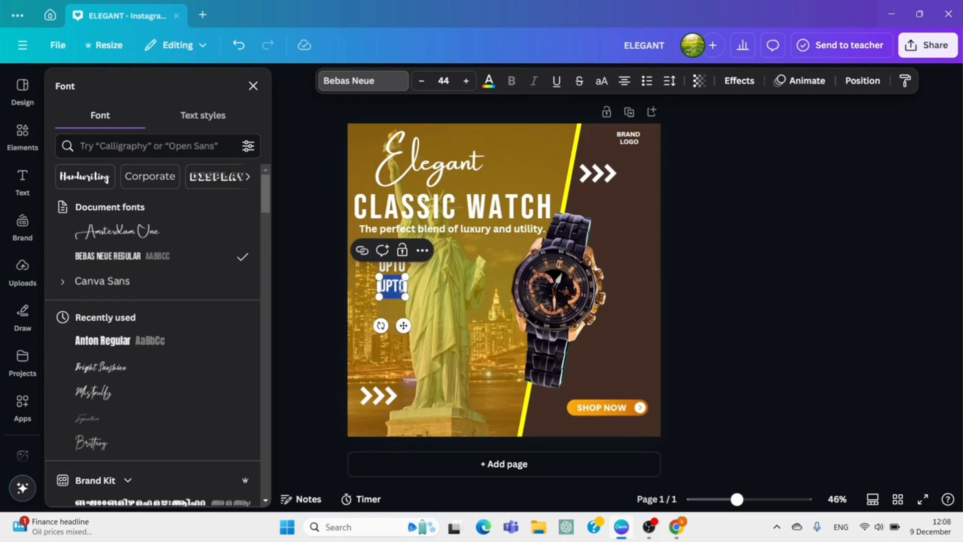
type("70")
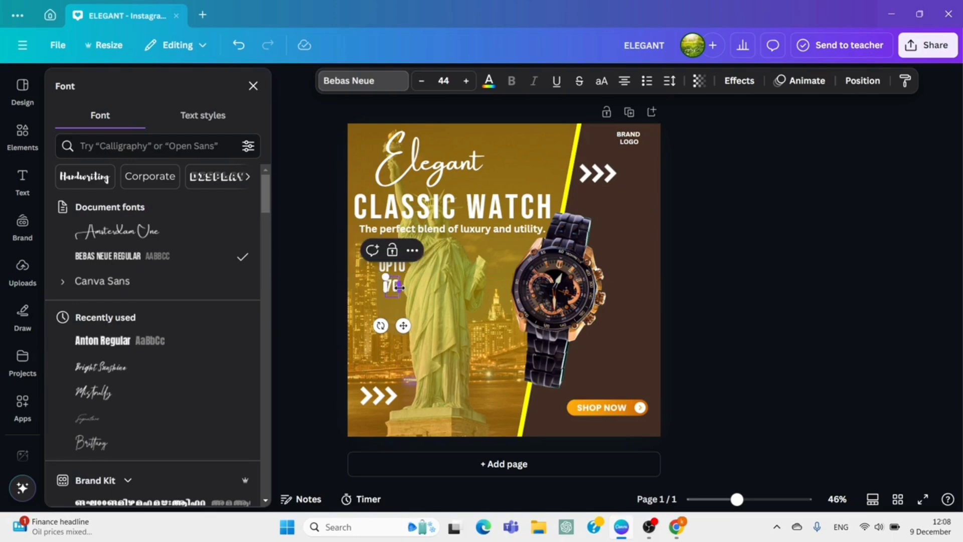
type("%")
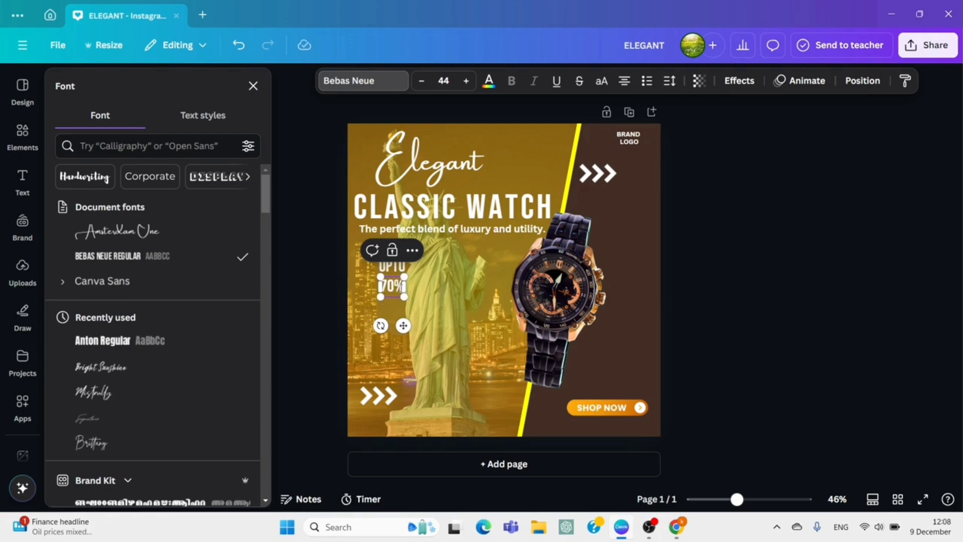
type(" OFF")
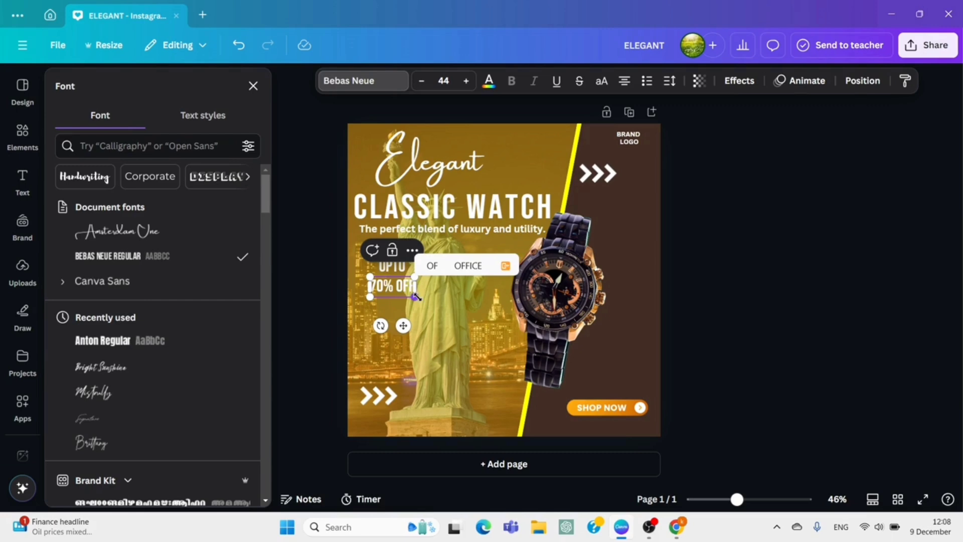
left_click_drag(415, 297, 457, 317)
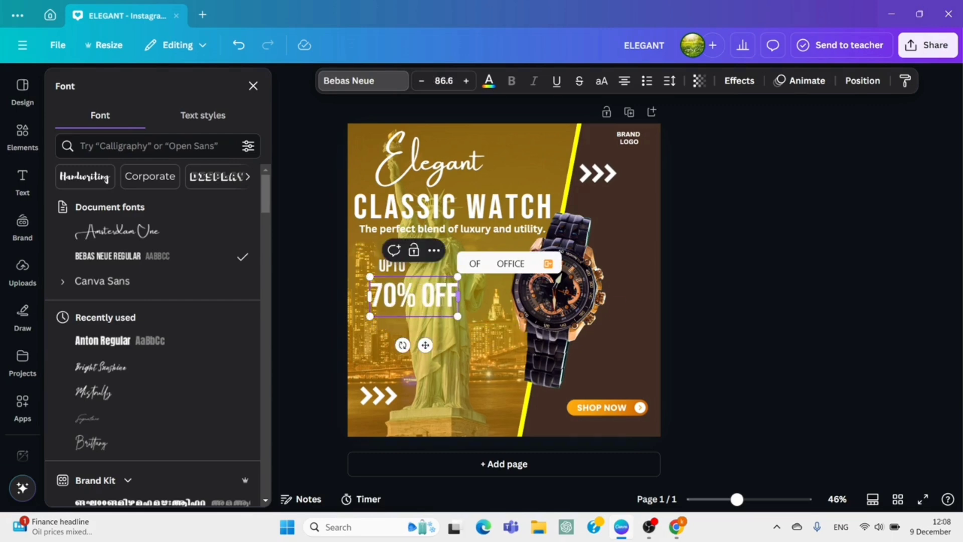
Move "UPTO" snugly above the left end of "70% OFF" and nudge the website address left beneath the "SHOP NOW" button.
left_click_drag(399, 264, 391, 273)
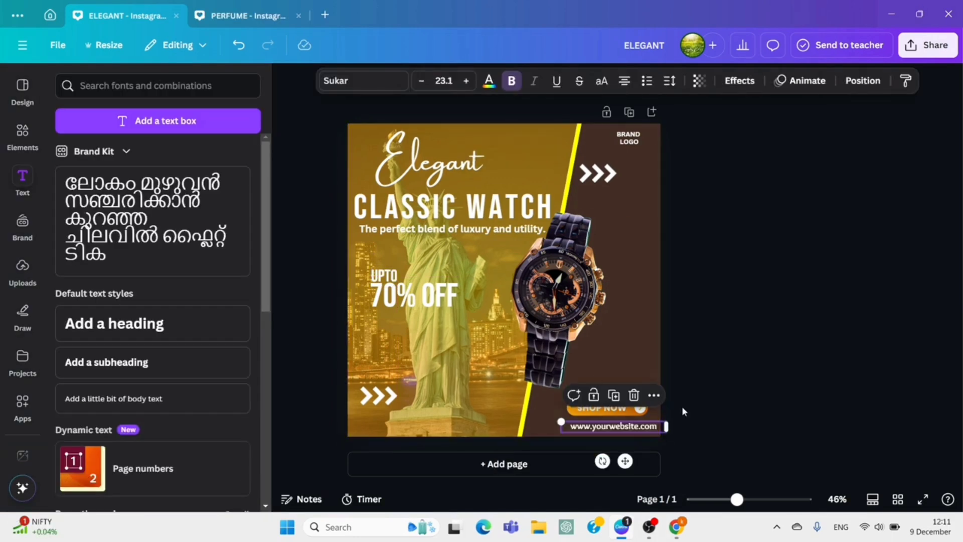
left_click_drag(626, 461, 622, 462)
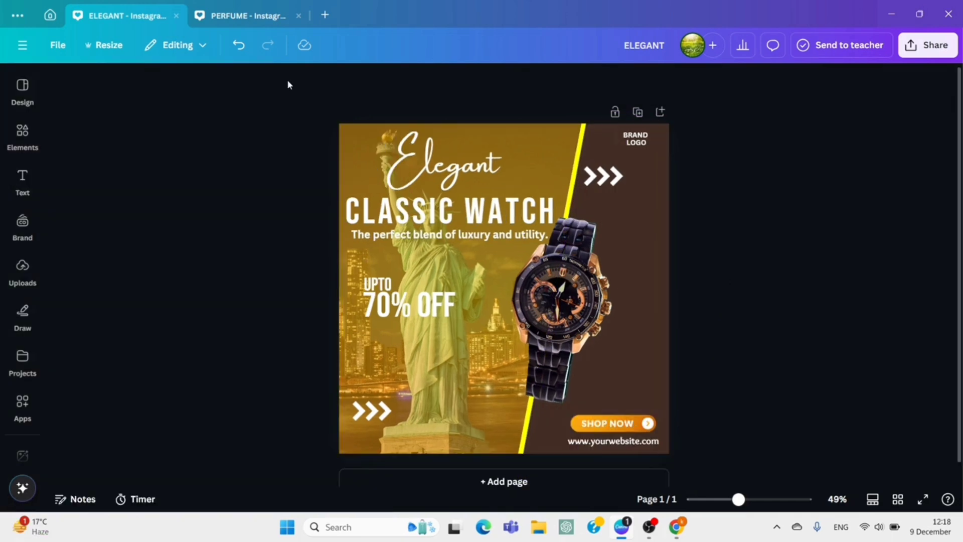
Add a rounded square shape and reshape it into a wide, low bar placed below "70% OFF".
left_click(22, 133)
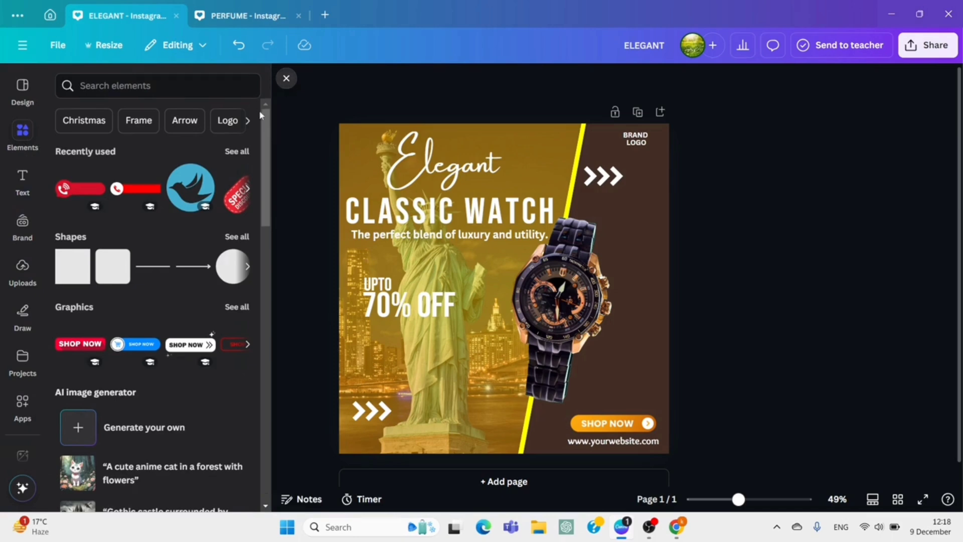
left_click(109, 273)
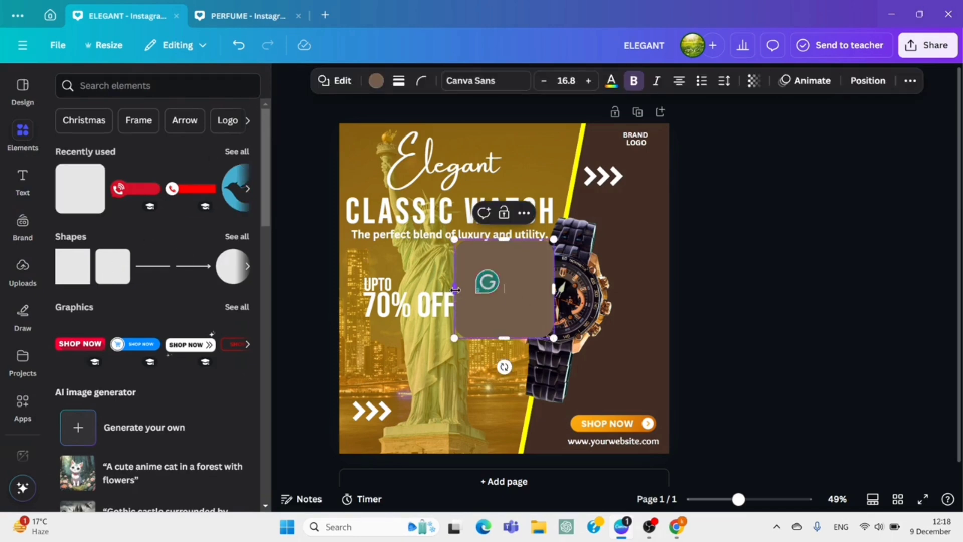
left_click_drag(451, 290, 391, 294)
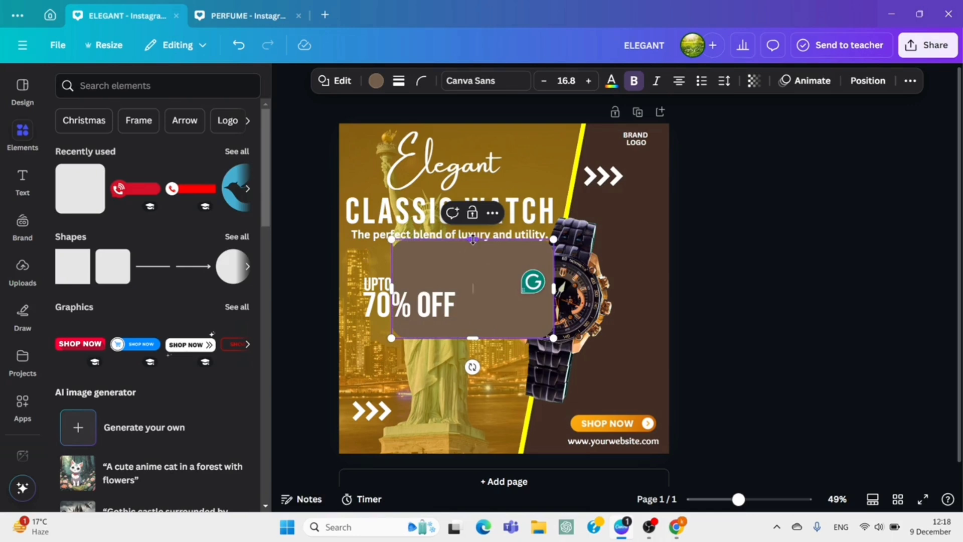
left_click_drag(472, 239, 453, 352)
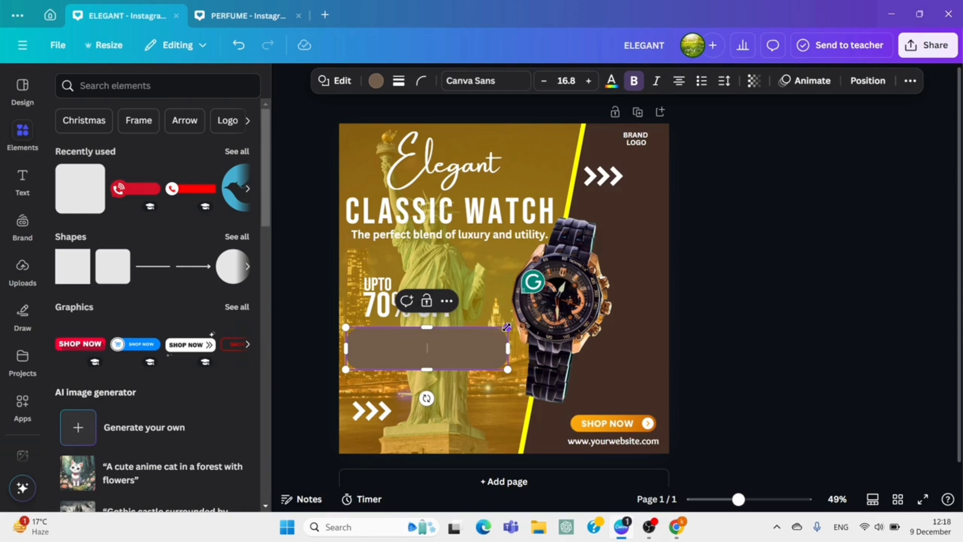
left_click_drag(507, 327, 494, 331)
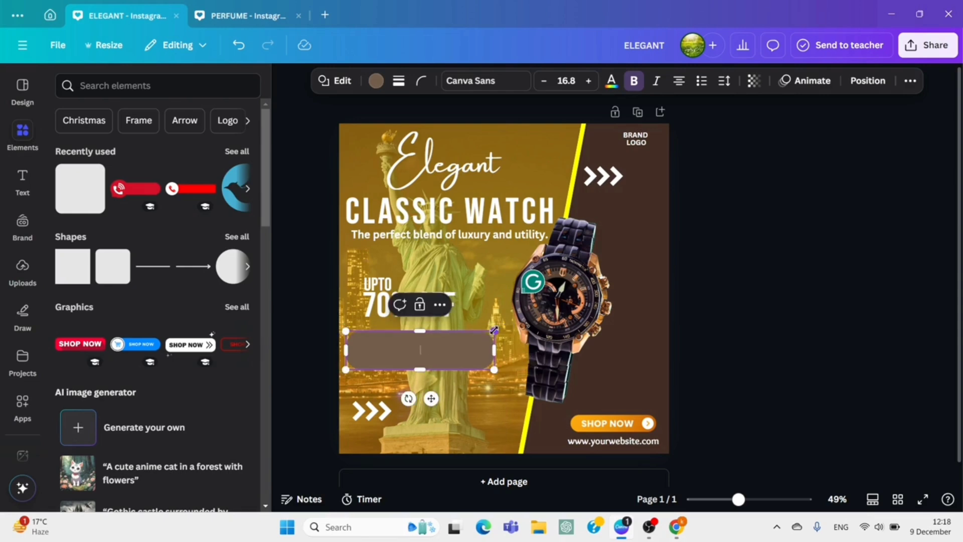
Fill the rounded bar with amber from the photo colors and give it a solid white border of weight 3.
left_click(375, 83)
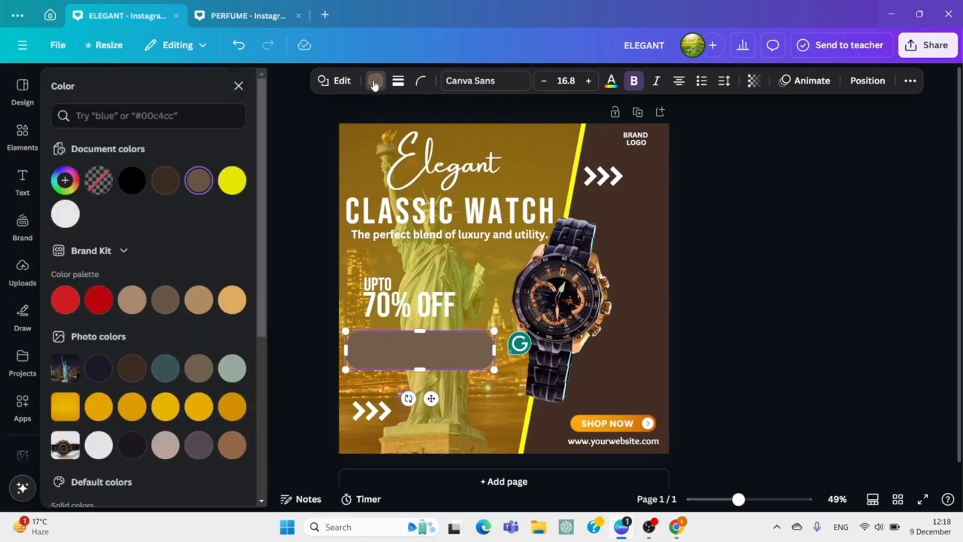
left_click(99, 412)
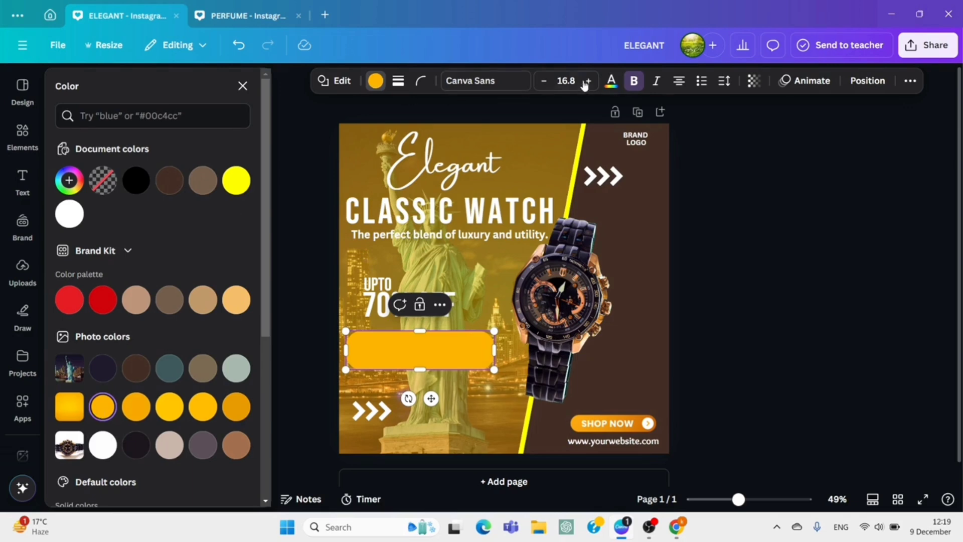
left_click(398, 83)
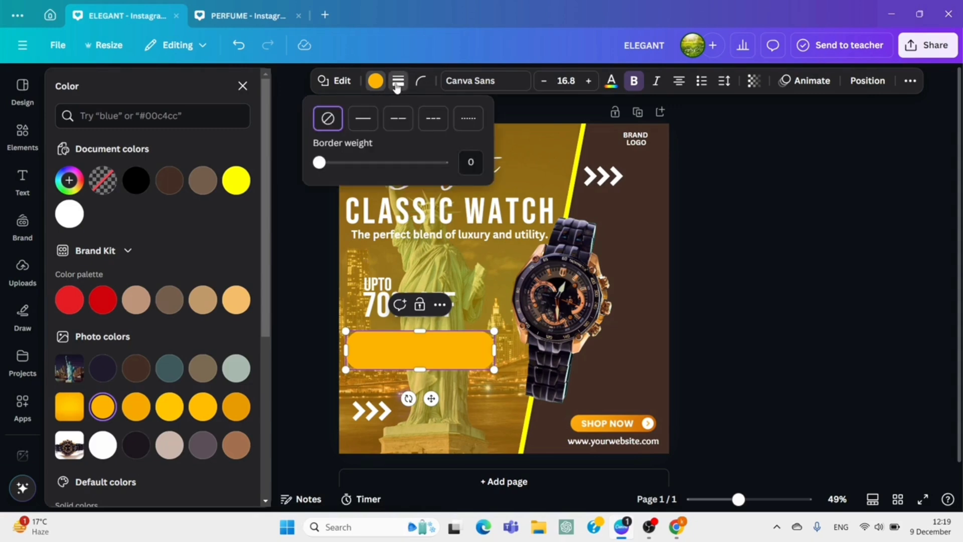
left_click_drag(319, 162, 324, 168)
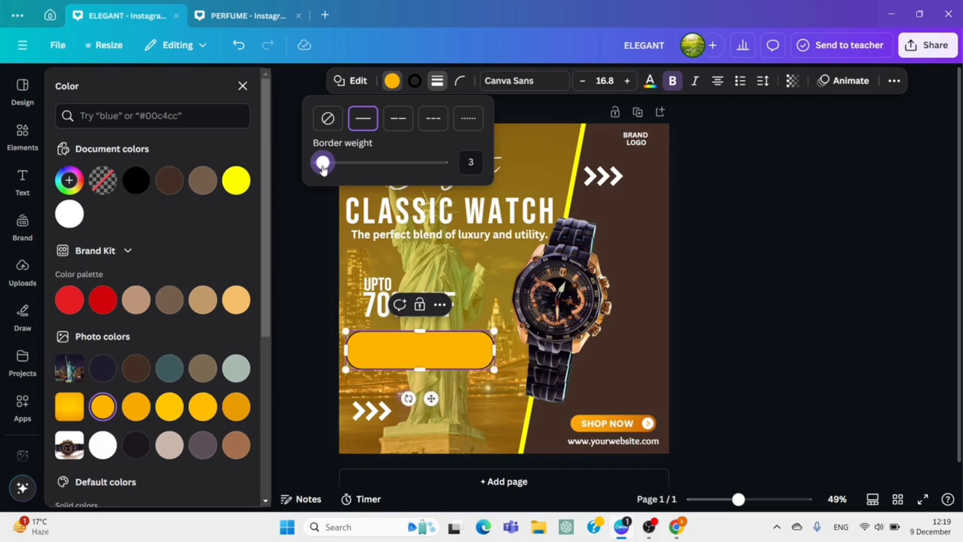
left_click(415, 81)
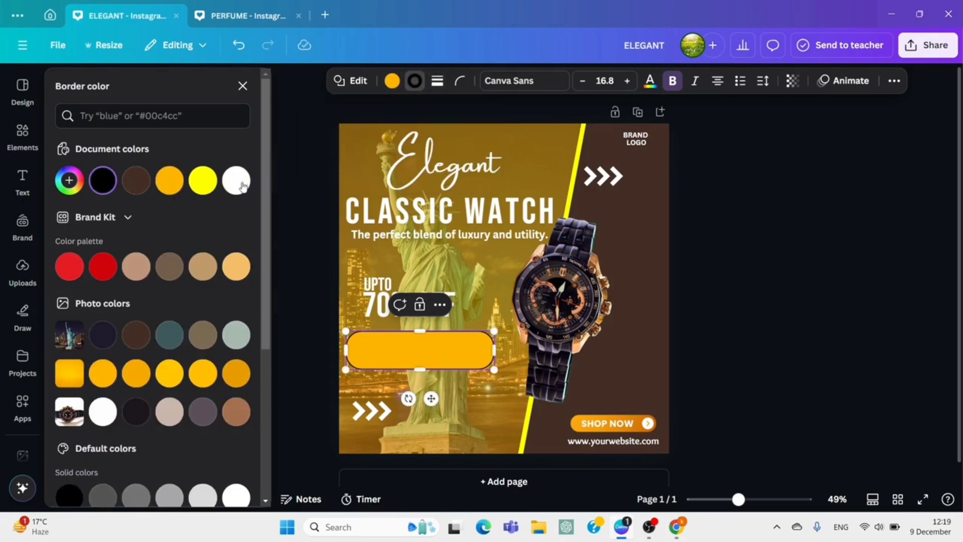
left_click(243, 187)
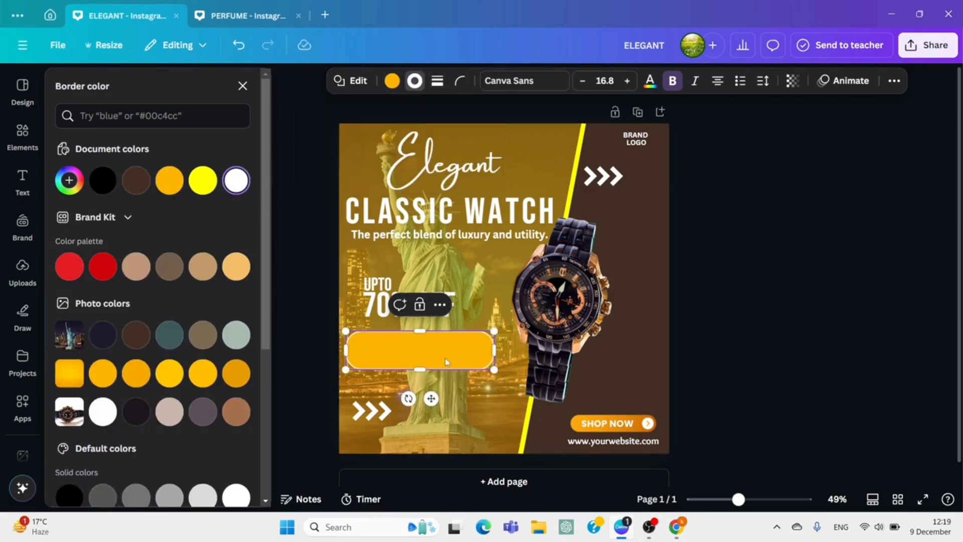
mouse_move(431, 399)
left_mouse_down()
mouse_move(432, 389)
mouse_move(435, 400)
left_mouse_up()
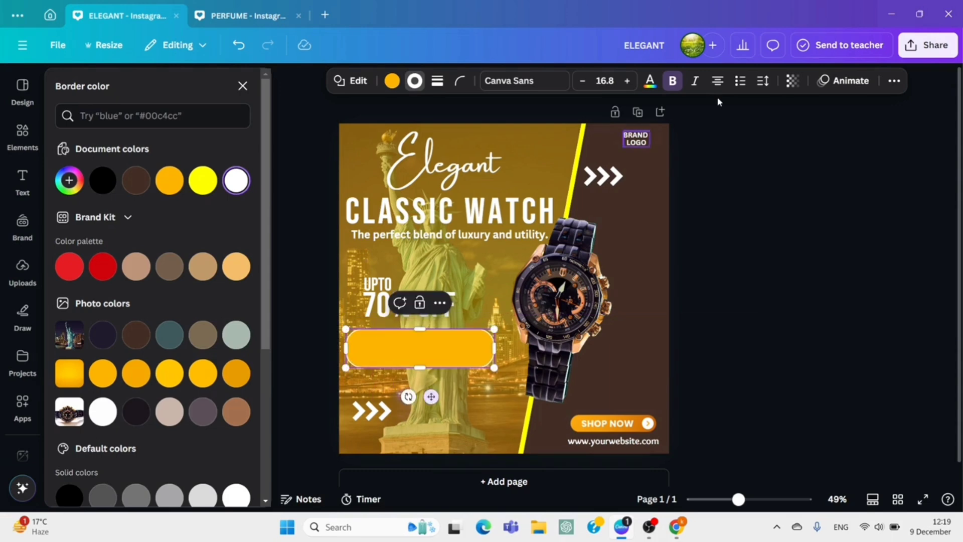
Set the rounded bar's transparency to 34, then shrink it slightly and position it beneath "70% OFF".
left_click(793, 81)
left_click_drag(822, 132, 762, 159)
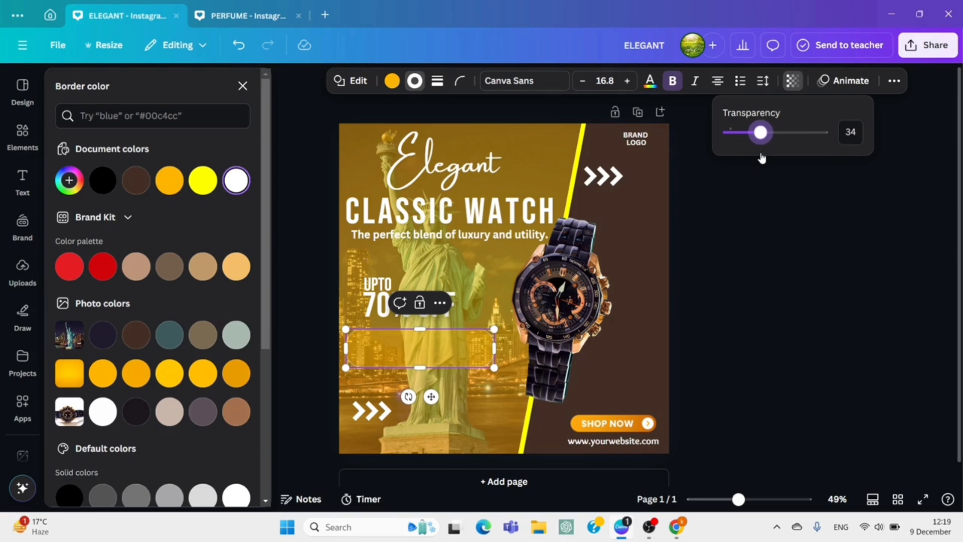
left_click(464, 350)
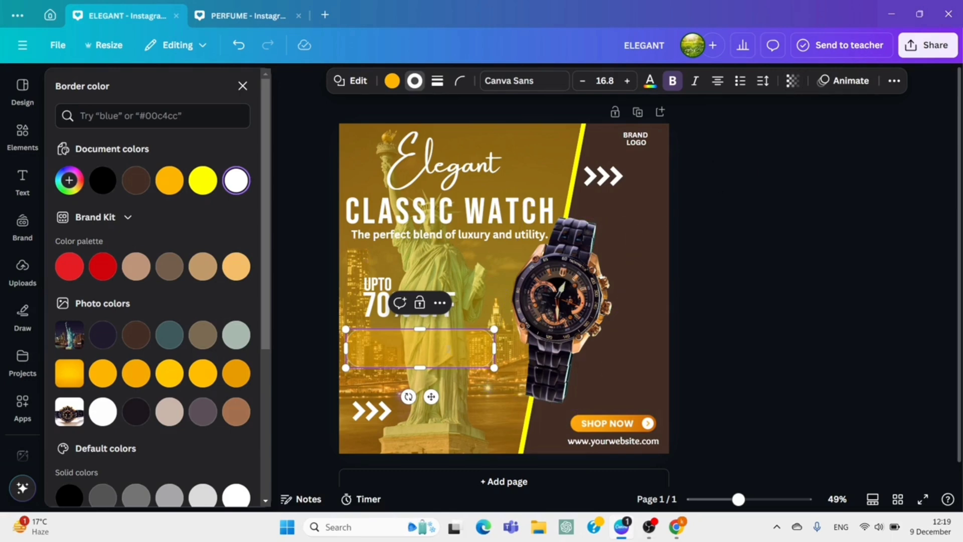
left_click(574, 355)
left_click(422, 348)
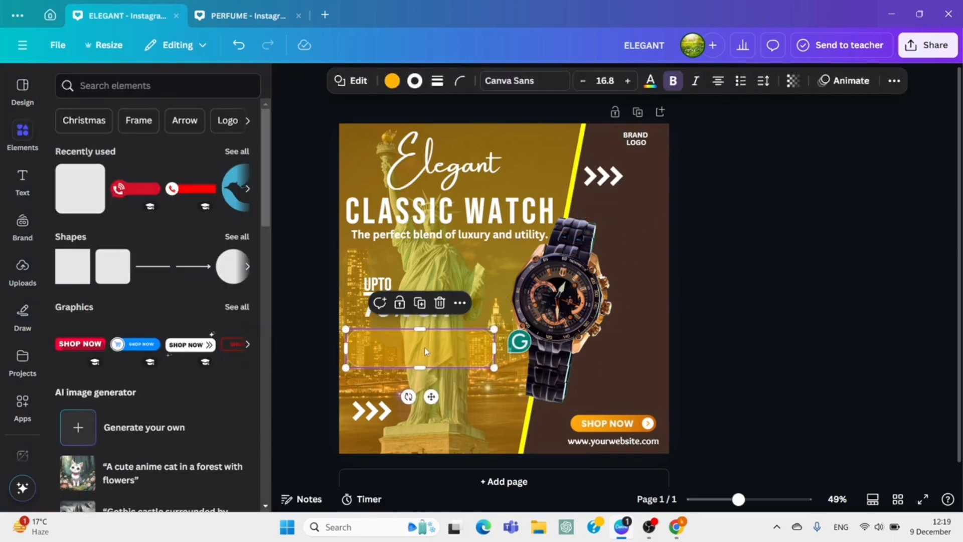
left_click_drag(421, 347, 426, 342)
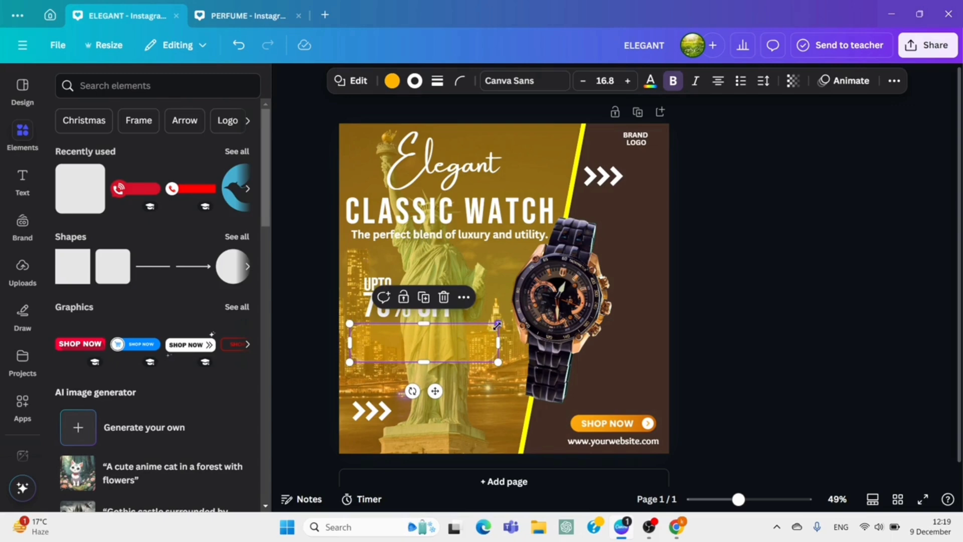
left_click_drag(497, 325, 450, 354)
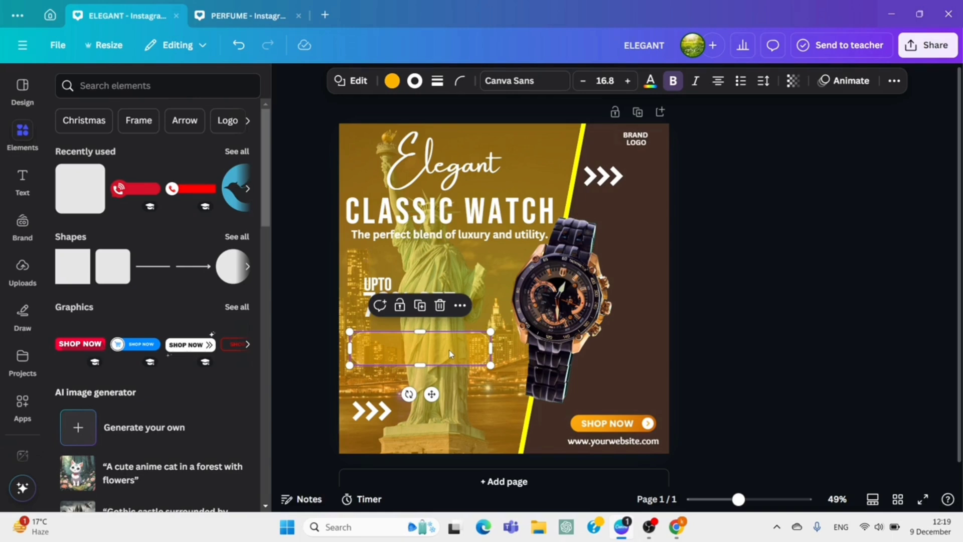
Search elements for "PHONE", add the handset graphic with signal waves, shrink it and place it inside the rounded bar's left end.
left_click(229, 86)
type("PHONE")
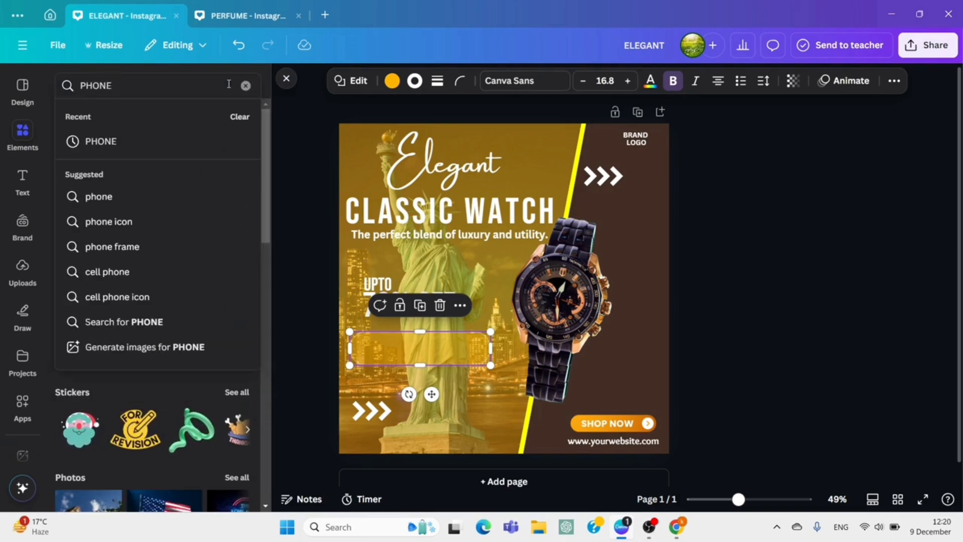
key("Return")
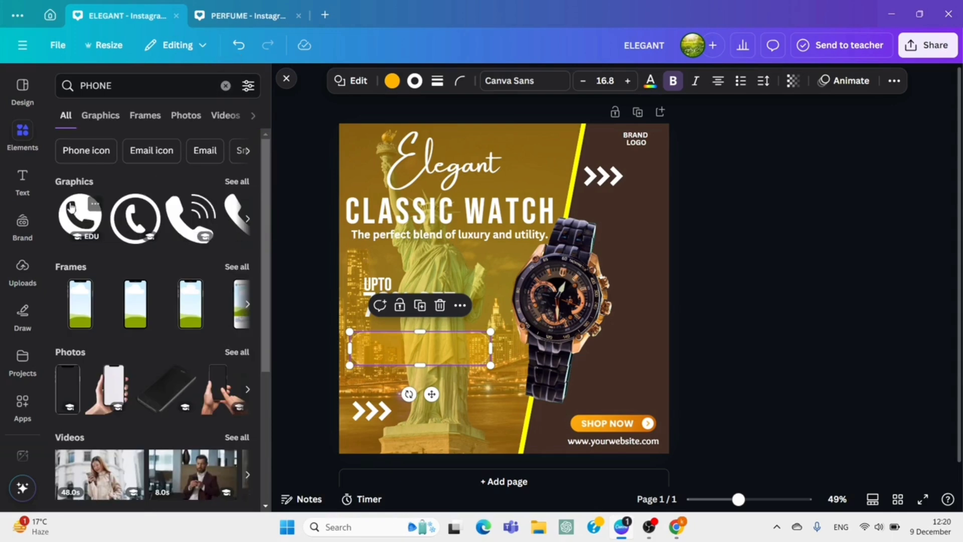
left_click(182, 220)
left_click_drag(569, 226, 460, 331)
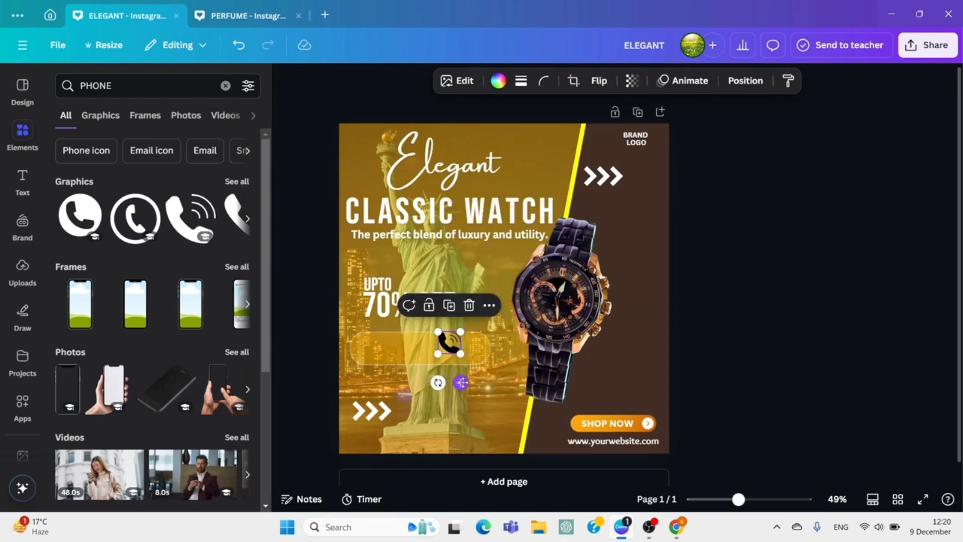
left_click_drag(461, 382, 385, 388)
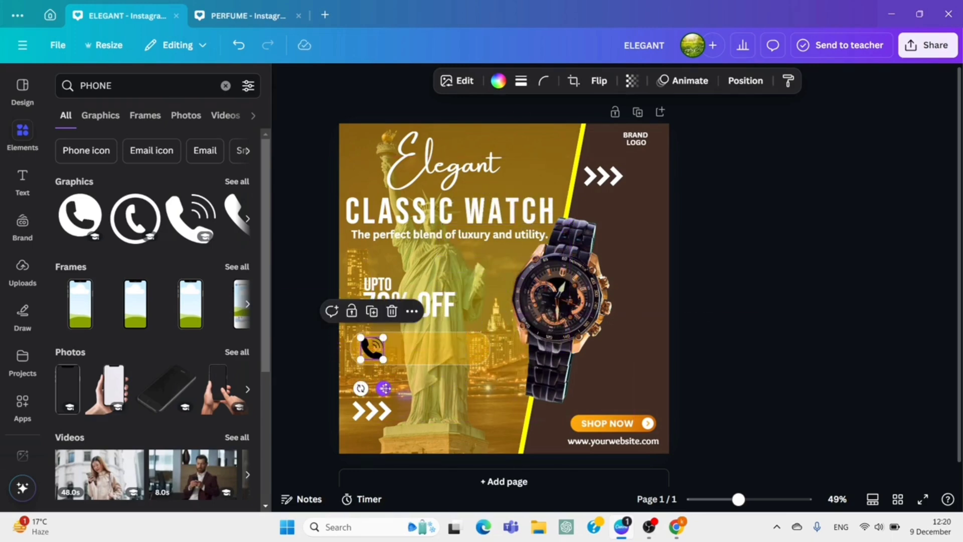
Recolor the handset graphic inside the rounded bar to white from the document colors.
left_click(502, 81)
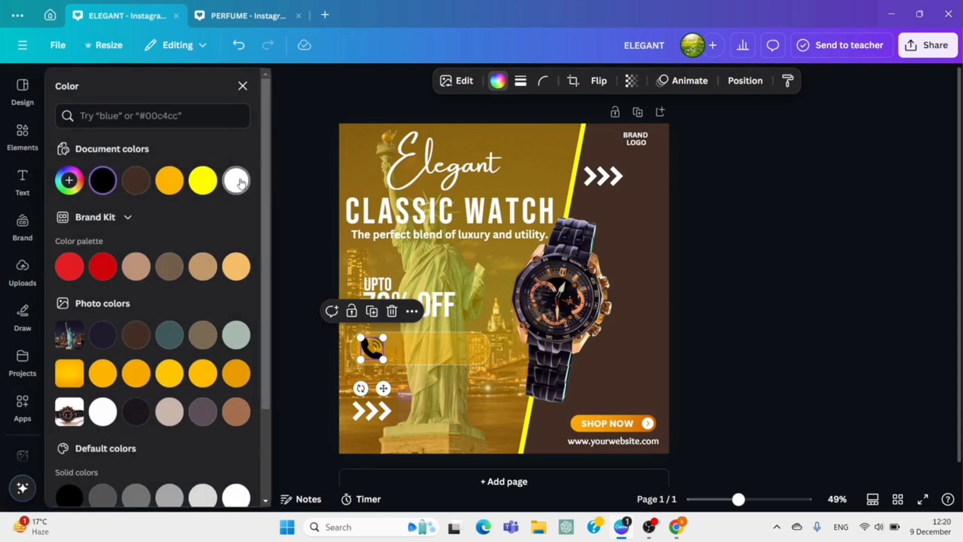
left_click(238, 180)
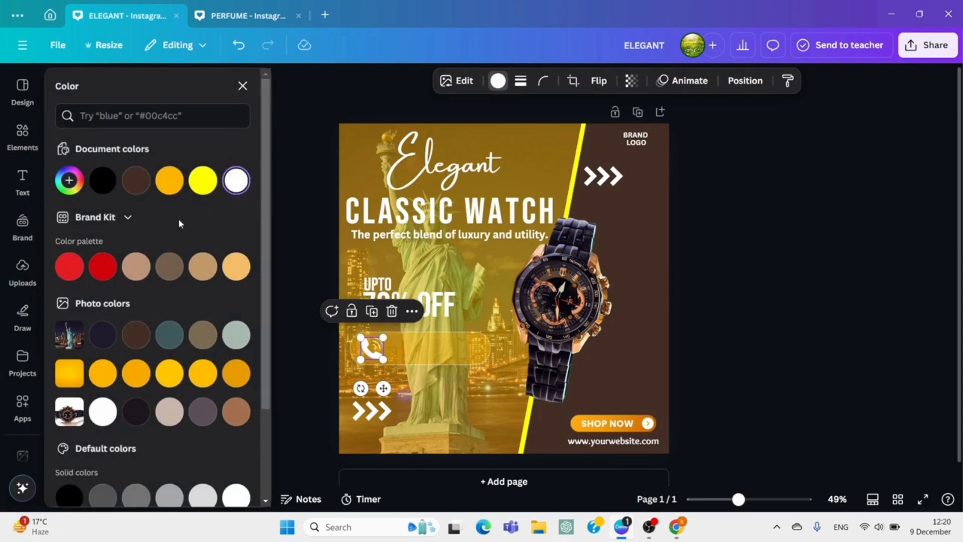
Add a subheading reading "CALL US NOW", shrink it to size 24.4 and place it beside the handset inside the rounded bar.
left_click(22, 180)
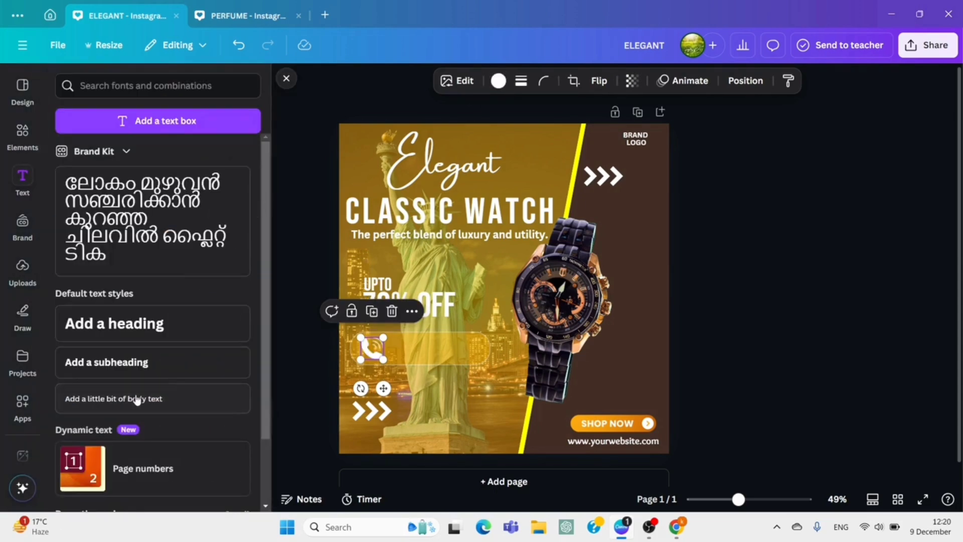
left_click(174, 369)
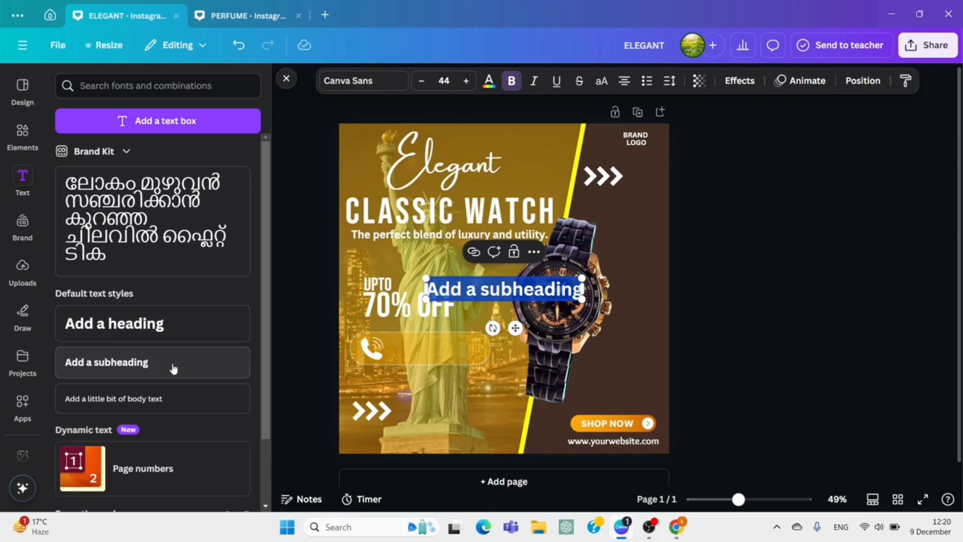
type("CA")
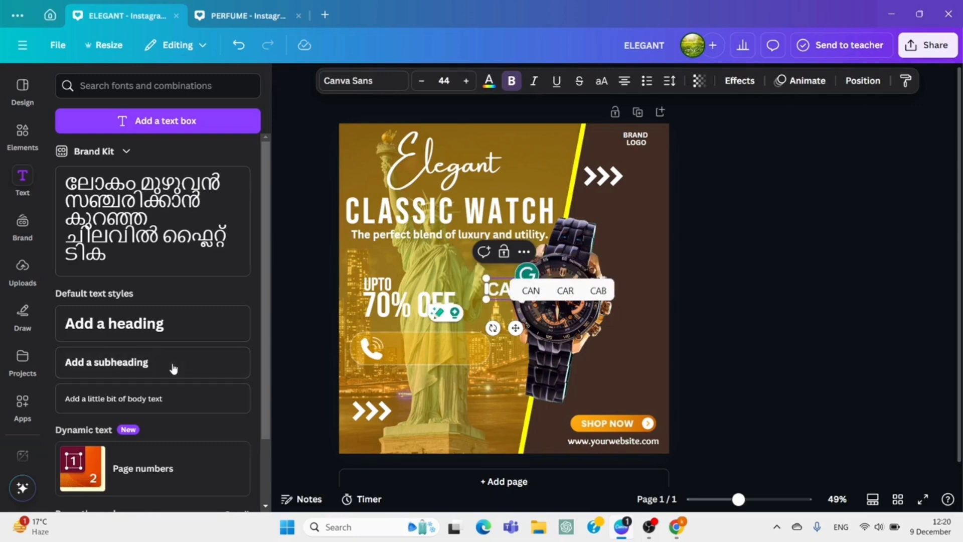
type("LL US NO")
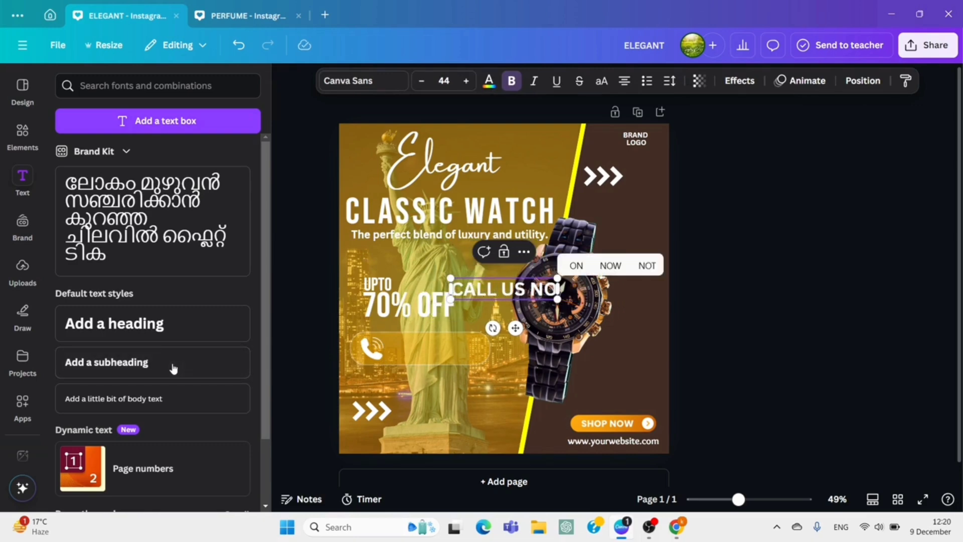
type("W")
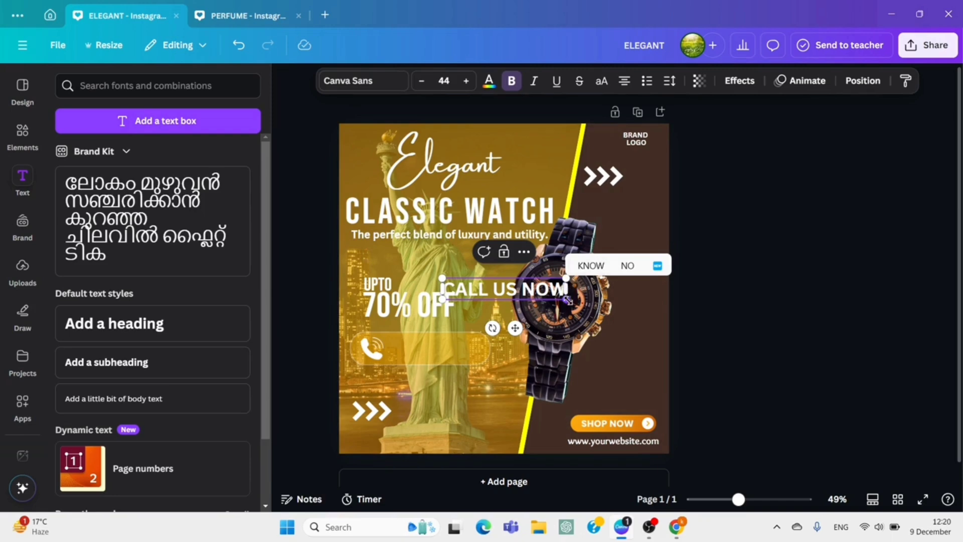
left_click_drag(568, 300, 530, 294)
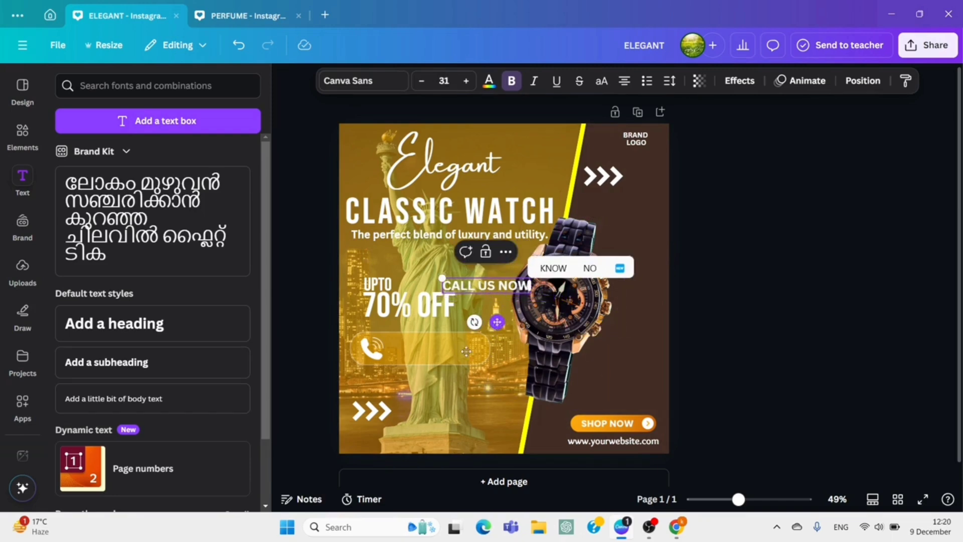
left_click_drag(498, 322, 445, 377)
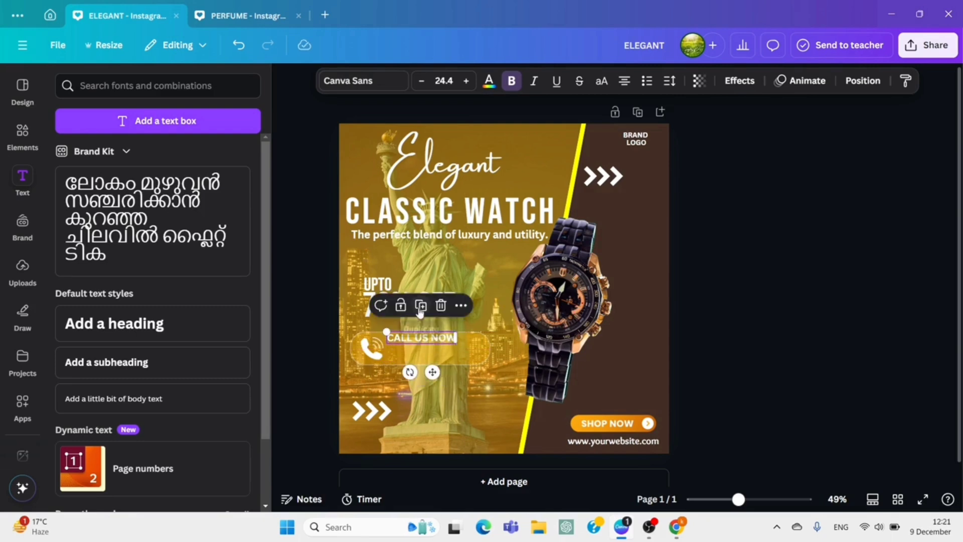
Duplicate "CALL US NOW", replace the copy's text with the contact phone number and align it beneath the original.
left_click(421, 308)
left_click_drag(440, 387, 434, 388)
double_click(439, 354)
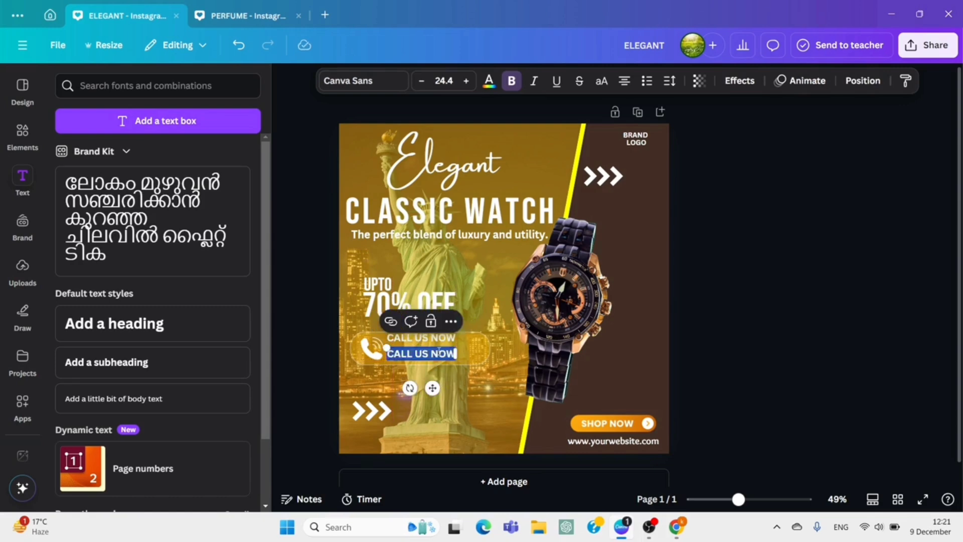
key("BackSpace")
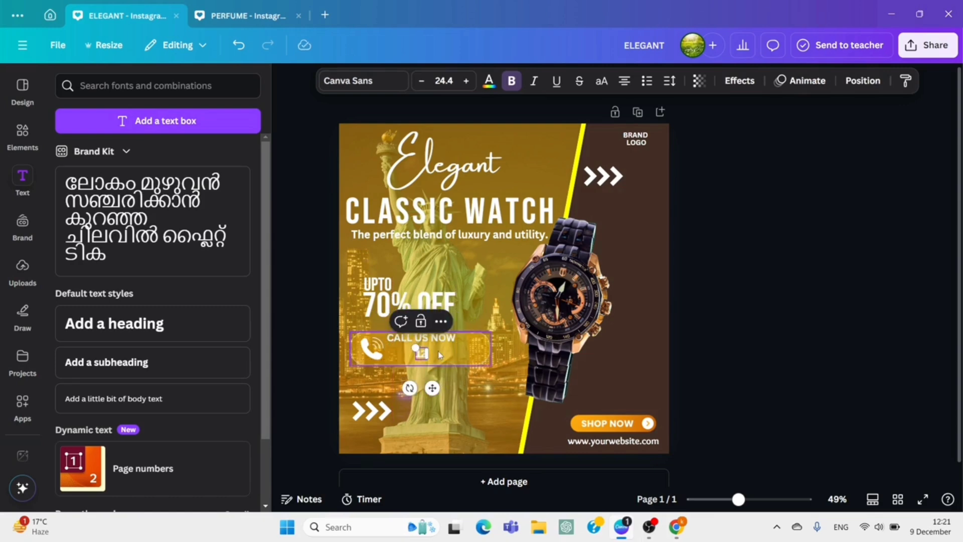
type("1234567890")
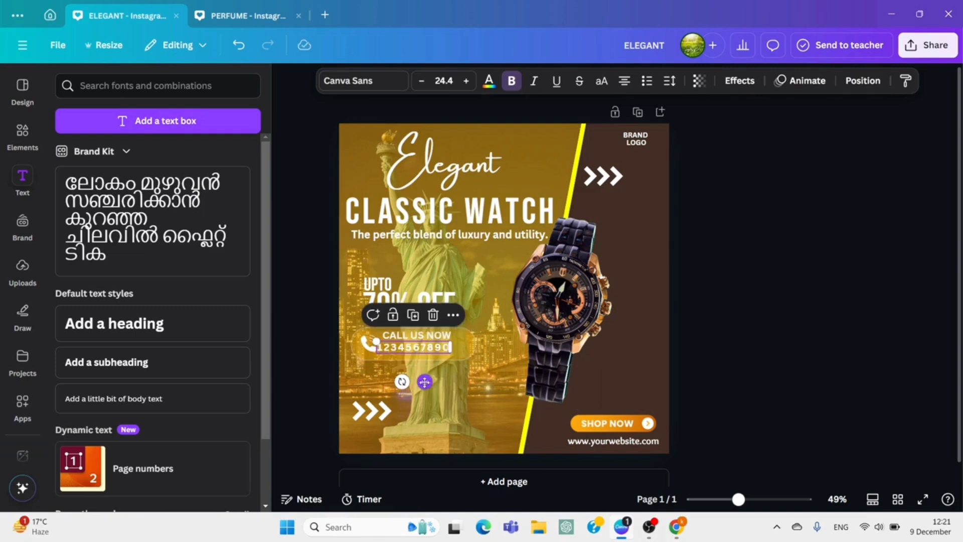
left_click_drag(423, 383, 431, 386)
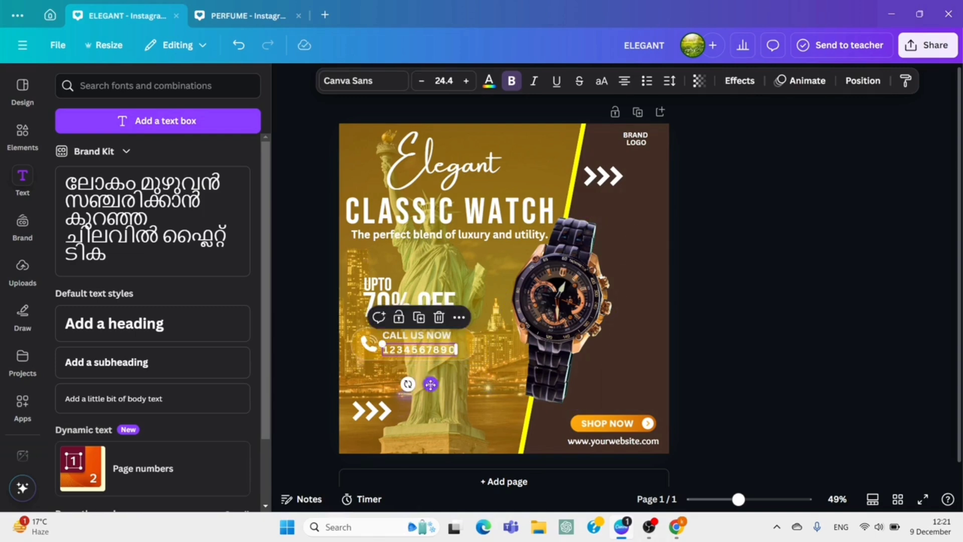
left_click_drag(440, 332, 443, 331)
left_click(723, 365)
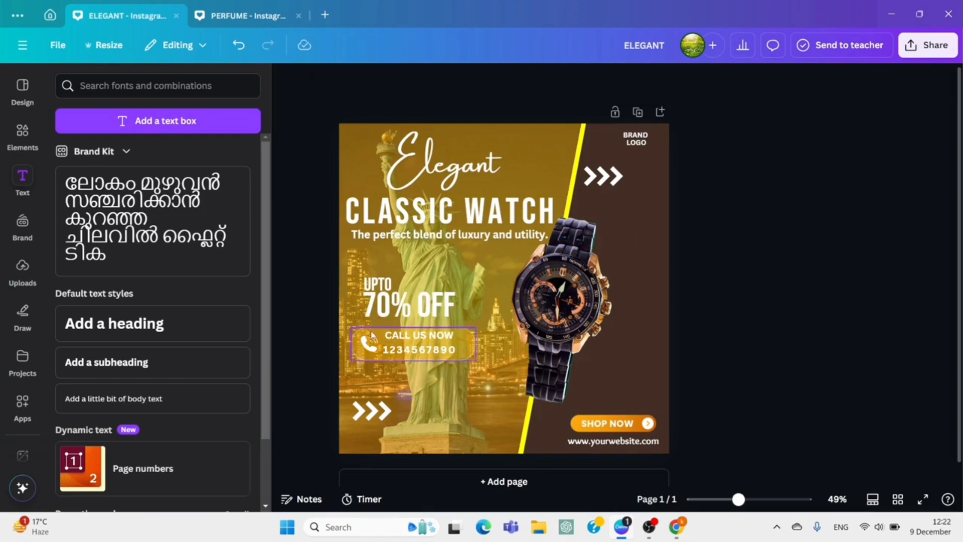
Group the rounded bar with its handset and texts, shift the group slightly down below "70% OFF", and ungroup it.
left_click_drag(346, 334, 471, 374)
left_click(380, 302)
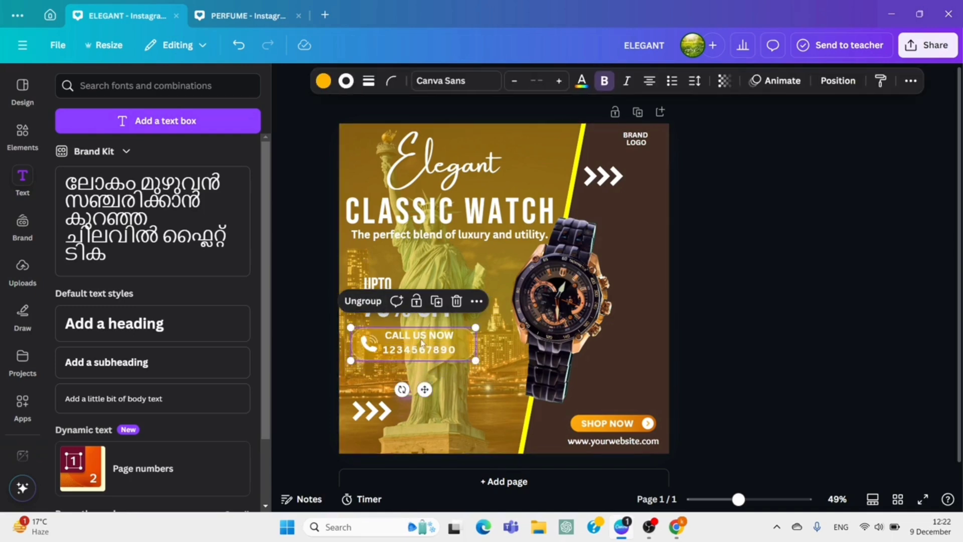
left_click_drag(421, 342, 421, 351)
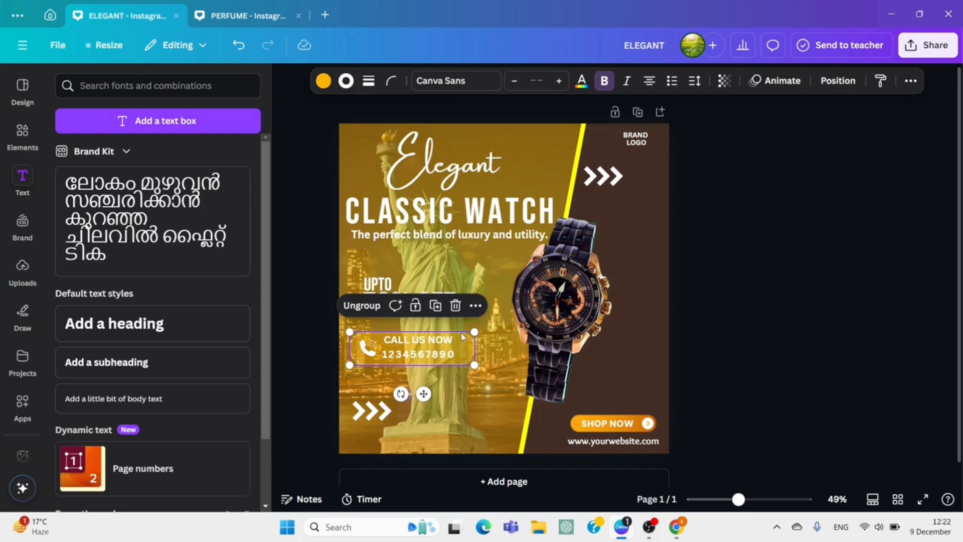
left_click(362, 306)
left_click(299, 332)
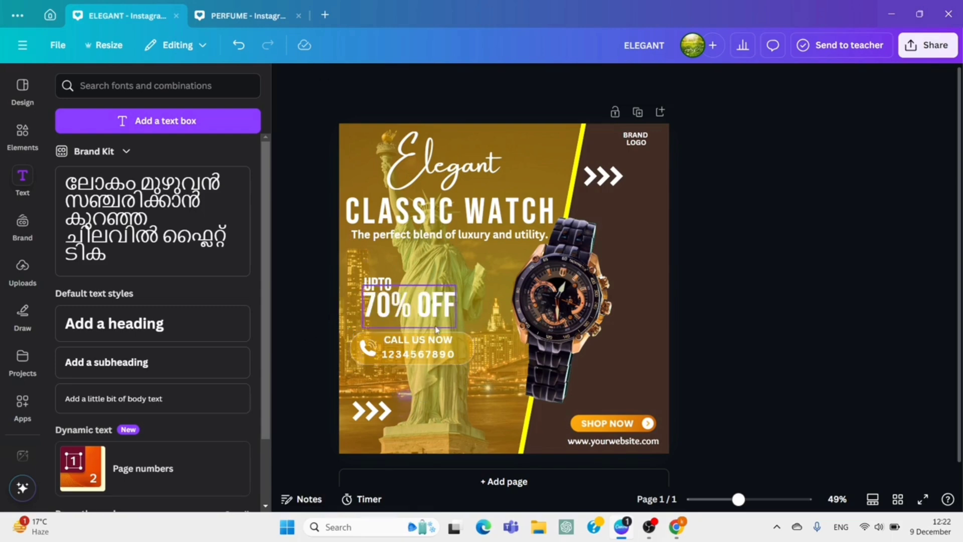
Set the rounded contact bar's border weight to 6.
left_click(407, 346)
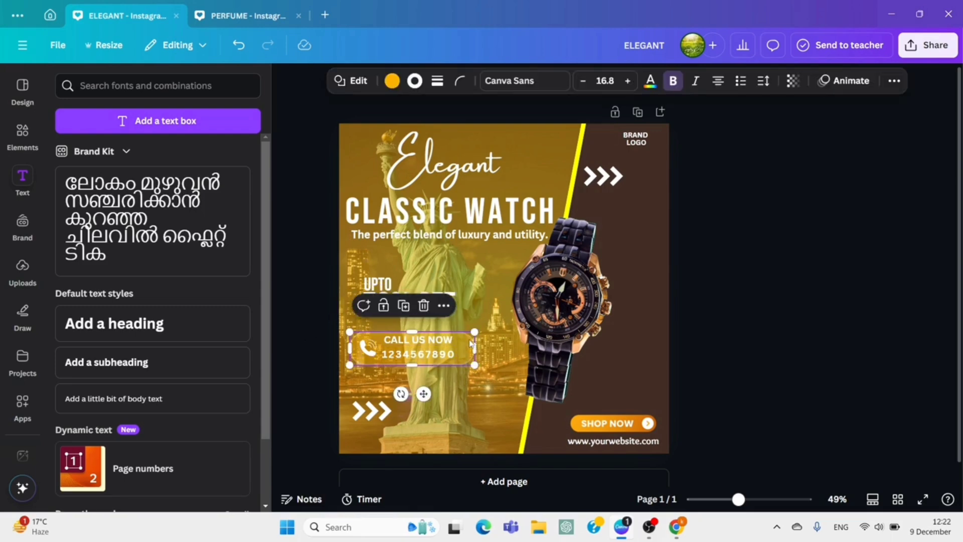
left_click(415, 81)
left_click(416, 82)
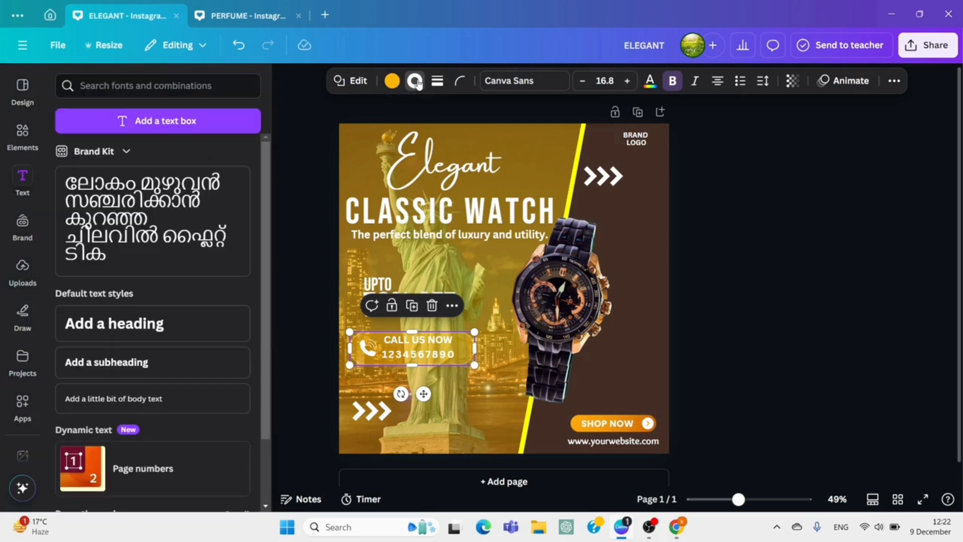
left_click(438, 82)
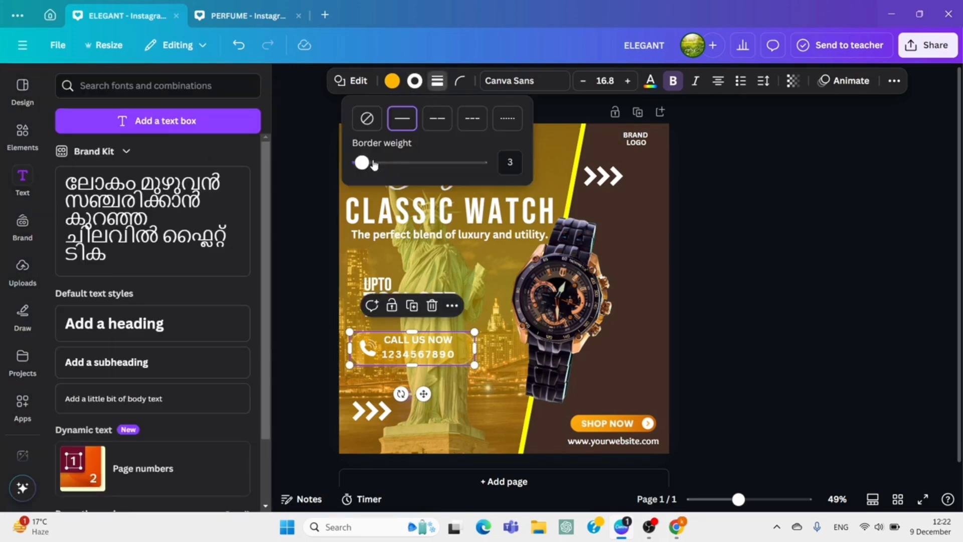
left_click_drag(362, 162, 373, 168)
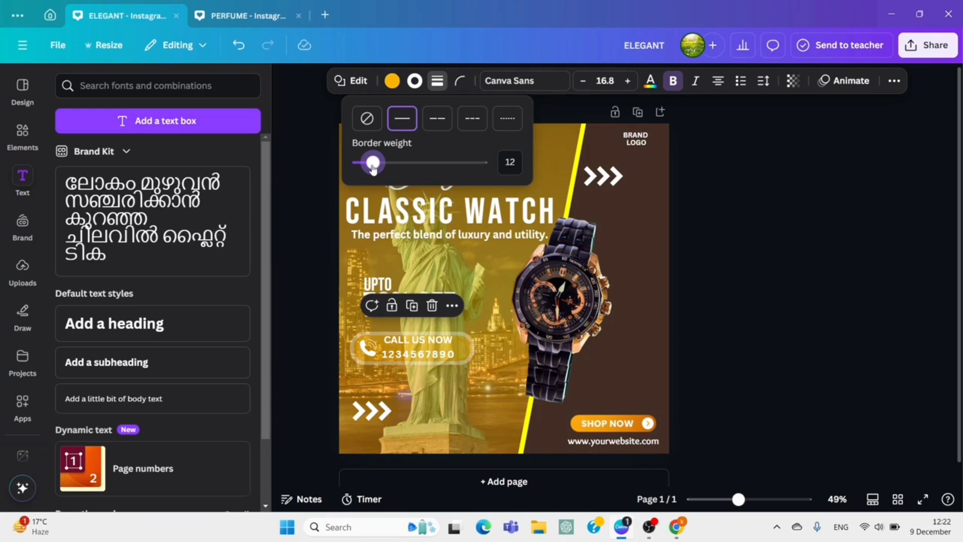
left_click_drag(373, 169, 365, 164)
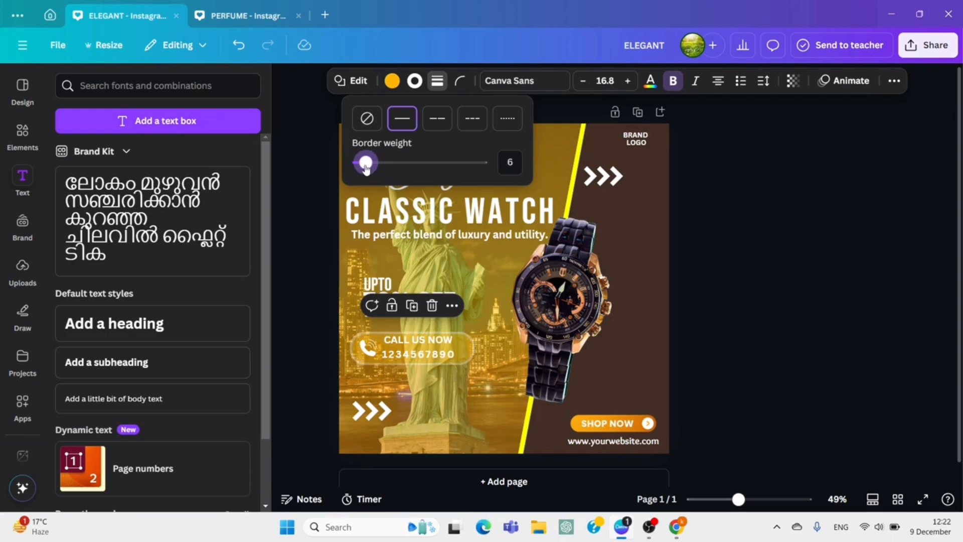
left_click(697, 312)
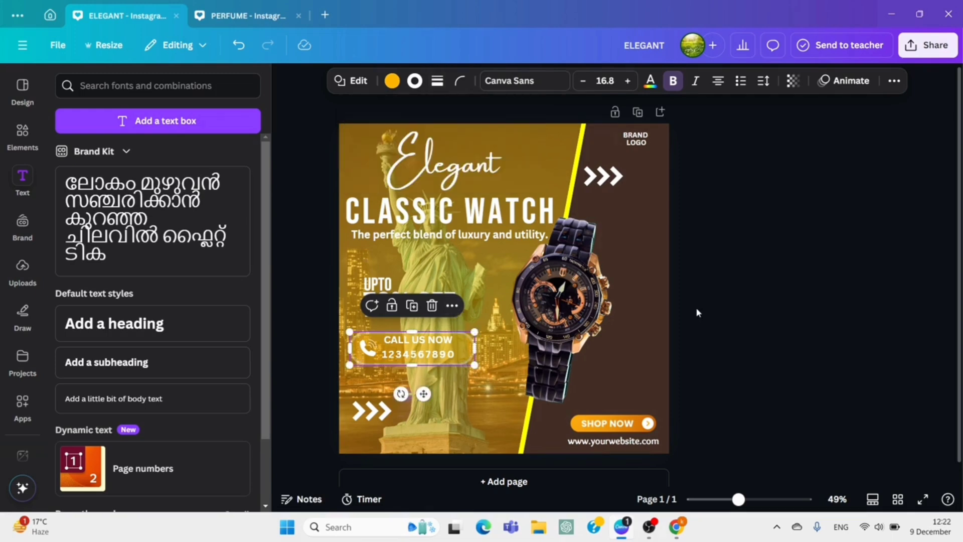
left_click(696, 312)
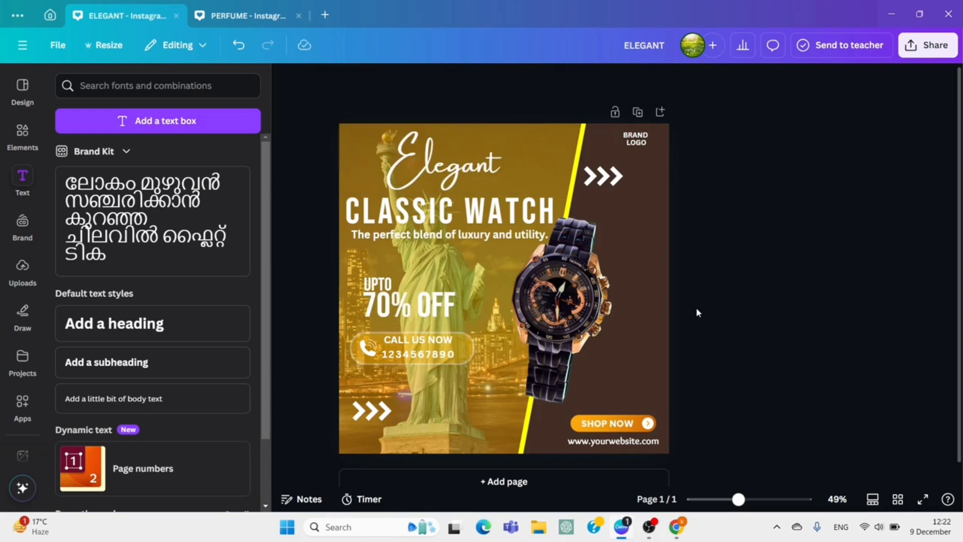
Move "CALL US NOW" closer to the phone number, nudge the handset within the bar and trim the bar's width slightly.
left_click(450, 342)
left_click_drag(451, 342, 447, 355)
left_click(450, 357)
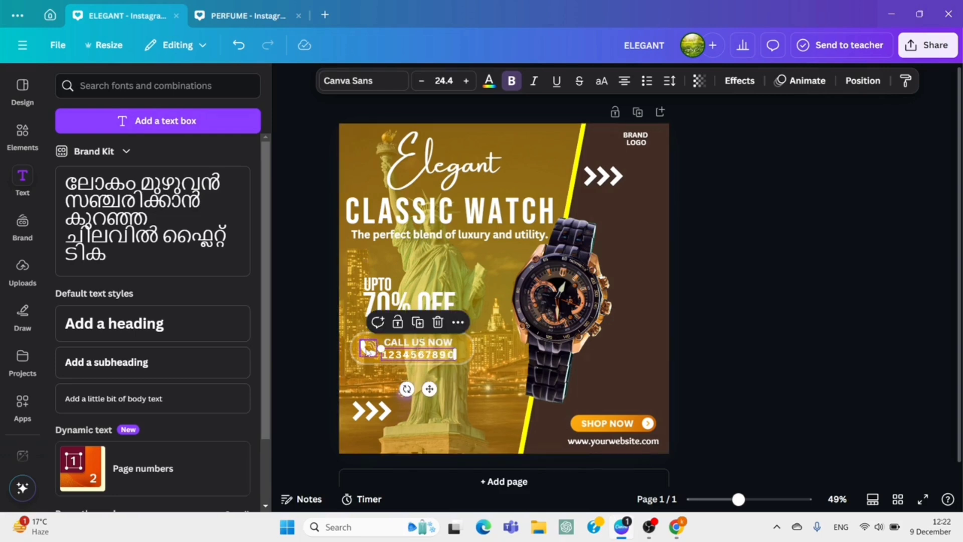
left_click(369, 350)
left_click_drag(358, 356, 382, 386)
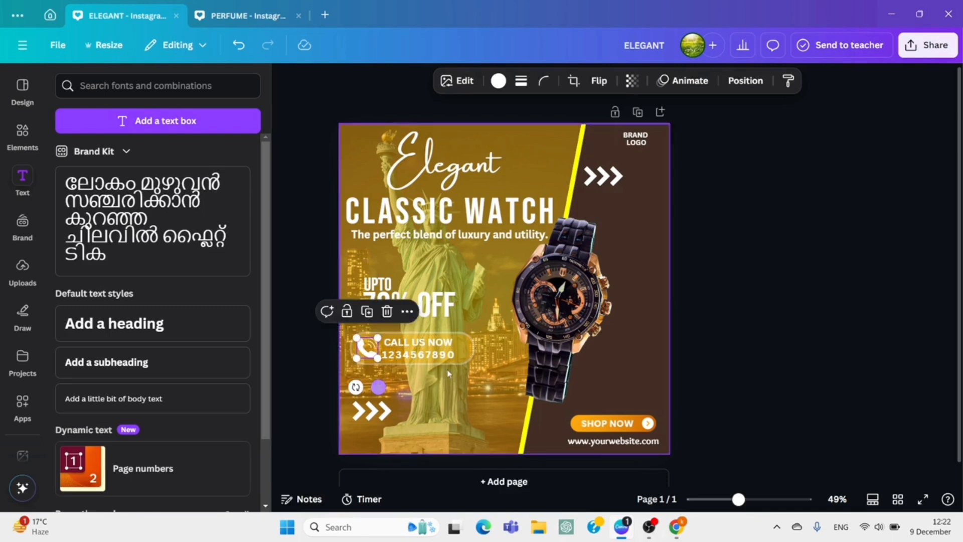
left_click(467, 354)
left_click_drag(476, 343, 467, 343)
left_click(691, 357)
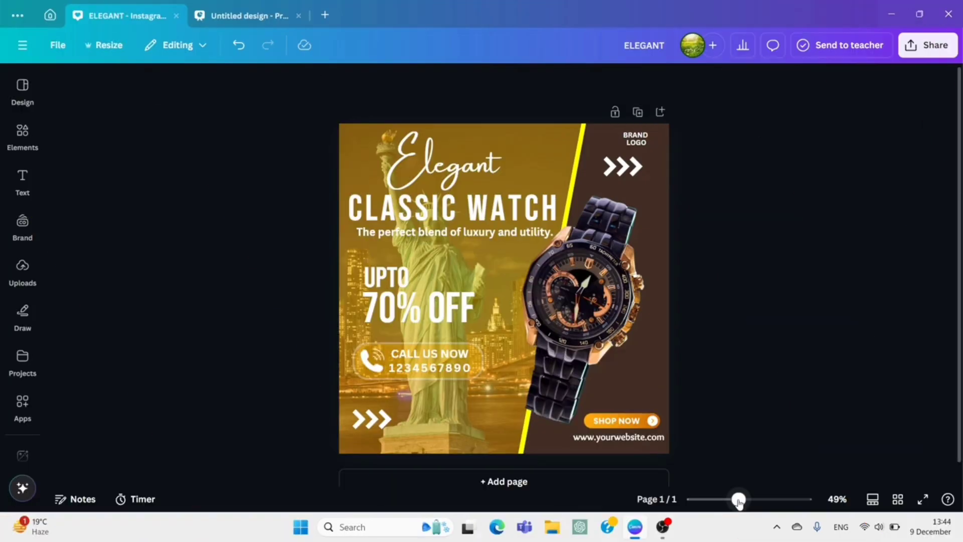
left_click_drag(738, 500, 746, 500)
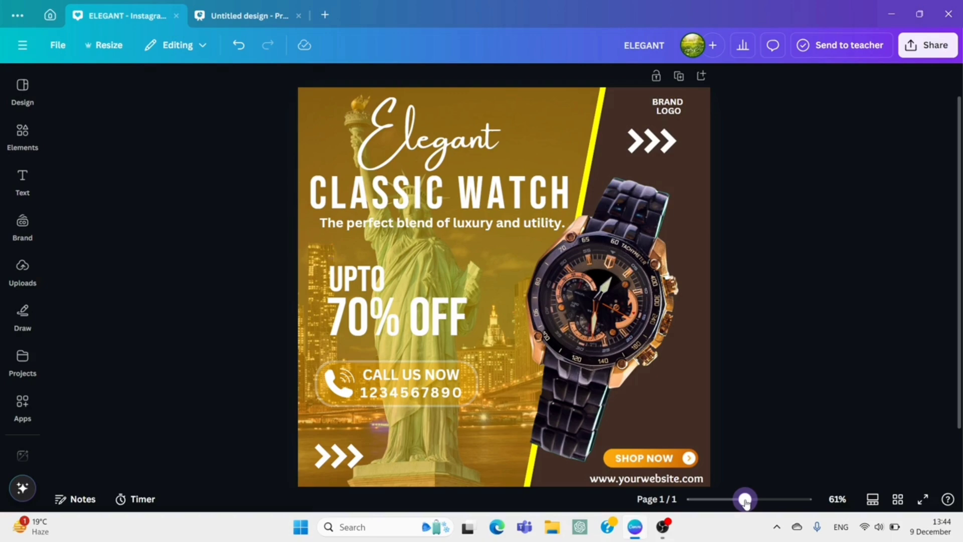
left_click_drag(746, 501, 740, 500)
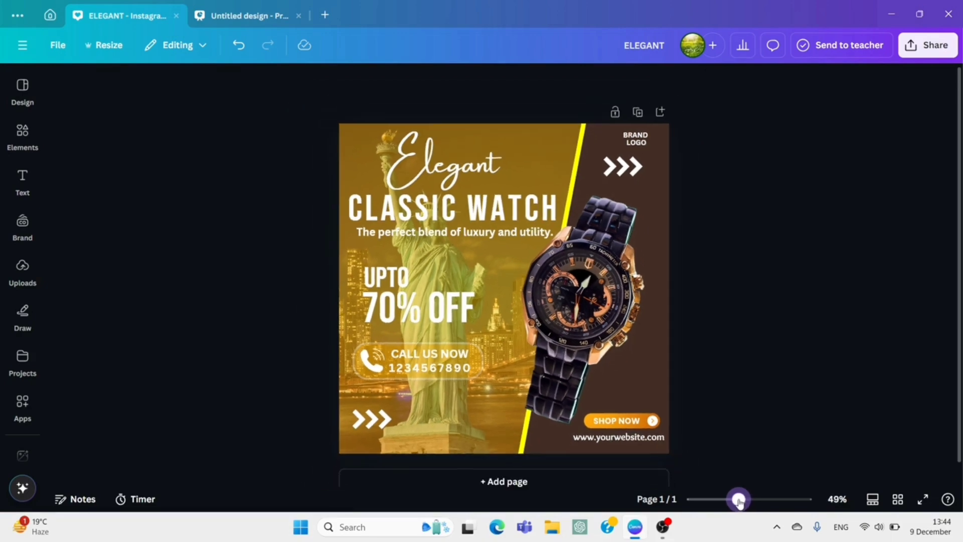